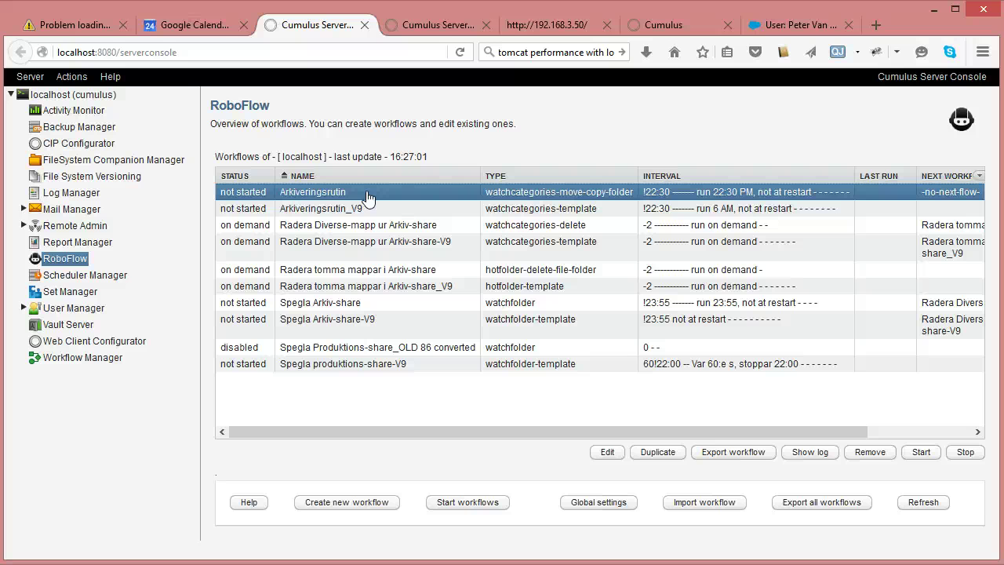
Step: Review the general settings and parameters of the Arkiveringsrutin workflow, closing its settings without changes
click(372, 197)
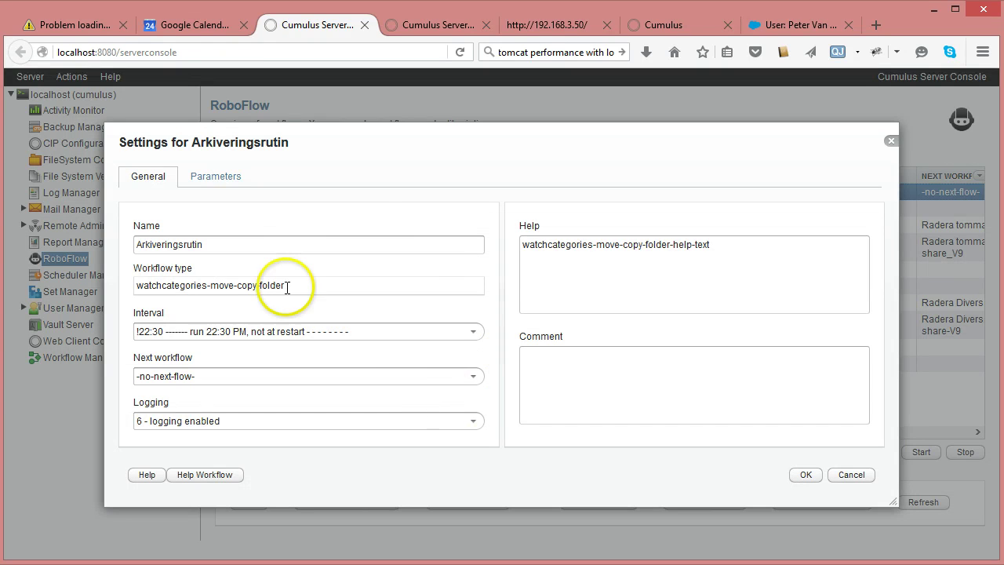
click(224, 180)
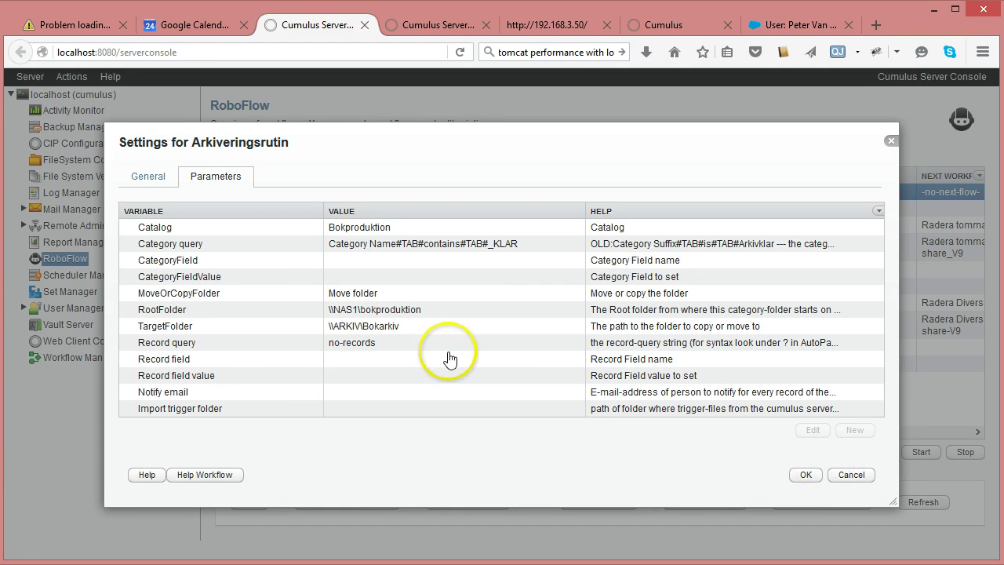
click(851, 475)
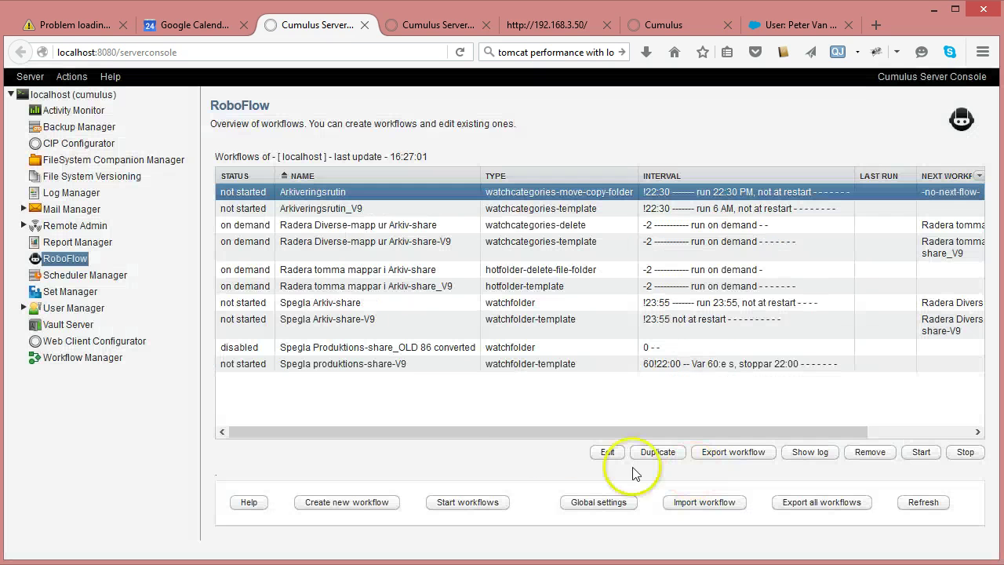
Step: Examine the workflow types available for building a new workflow from scratch, then cancel the creation
click(339, 208)
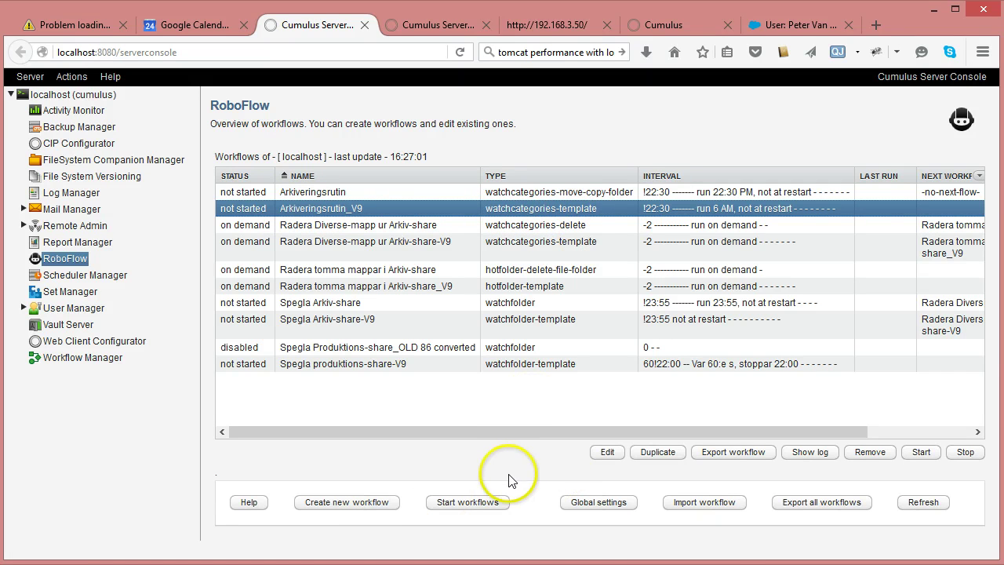
click(359, 503)
click(713, 263)
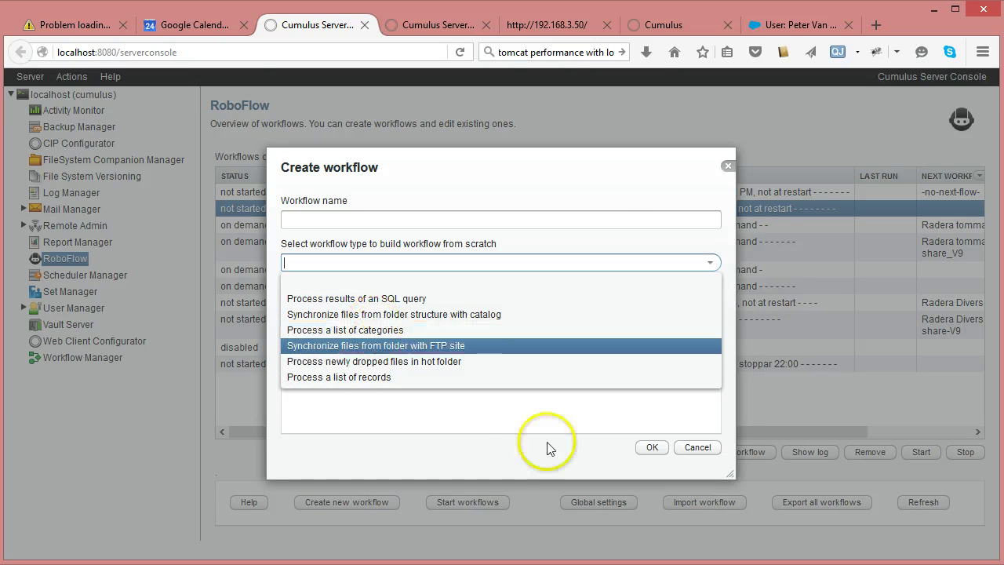
click(697, 448)
Step: Open the settings of the Arkiveringsrutin_V9 workflow and review its parameters, including Category query, RootFolder and TargetFolder
click(604, 453)
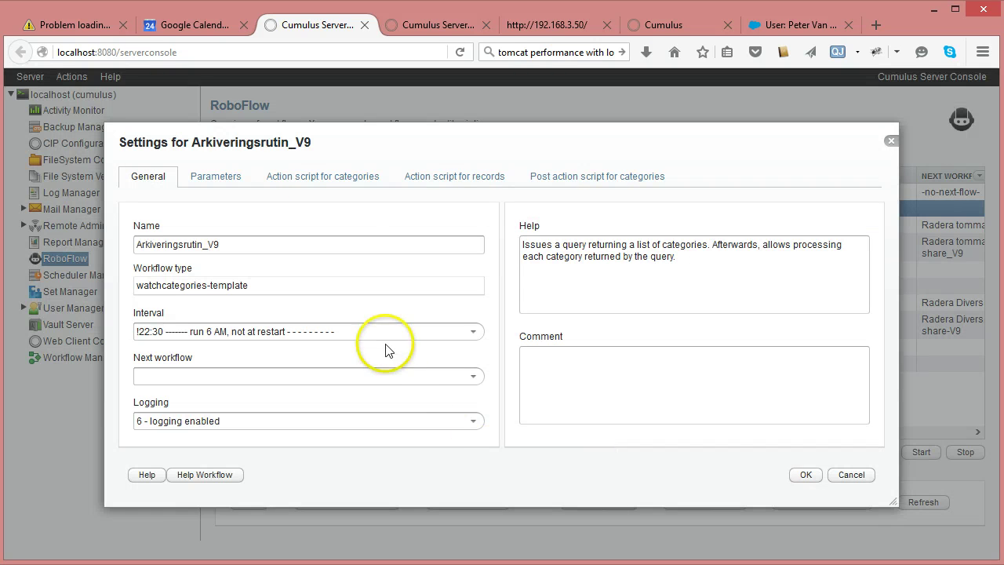
click(214, 176)
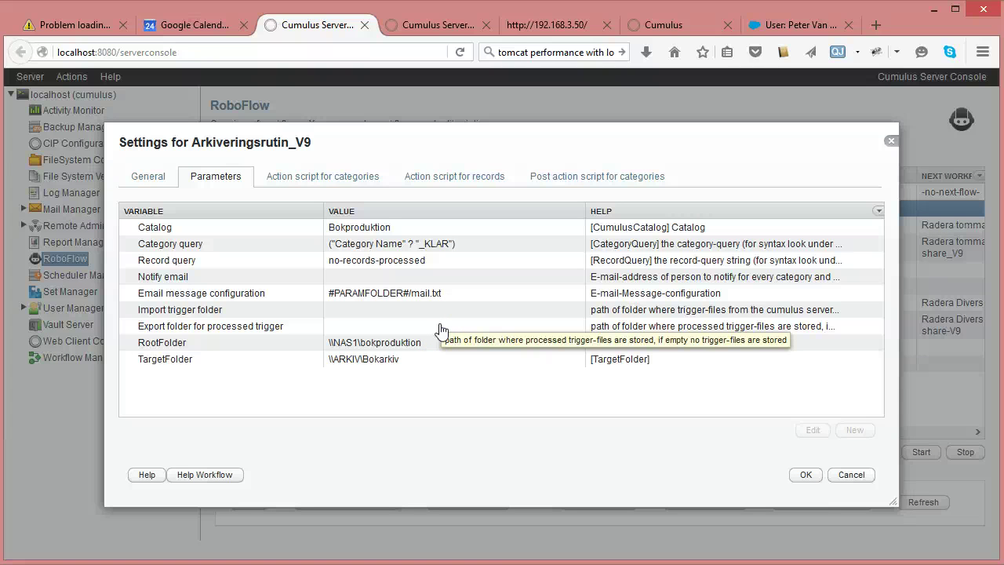
click(353, 244)
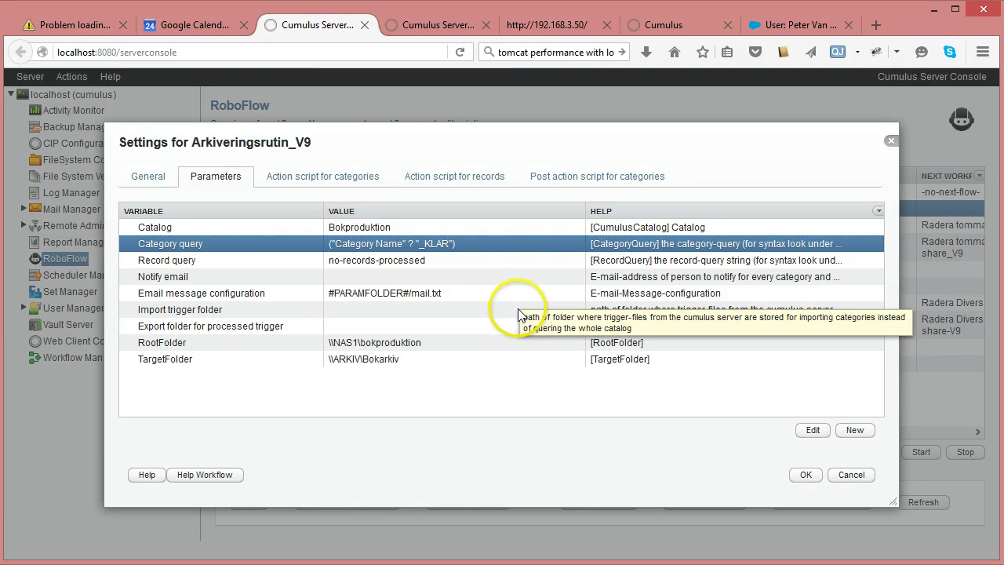
click(153, 343)
click(160, 359)
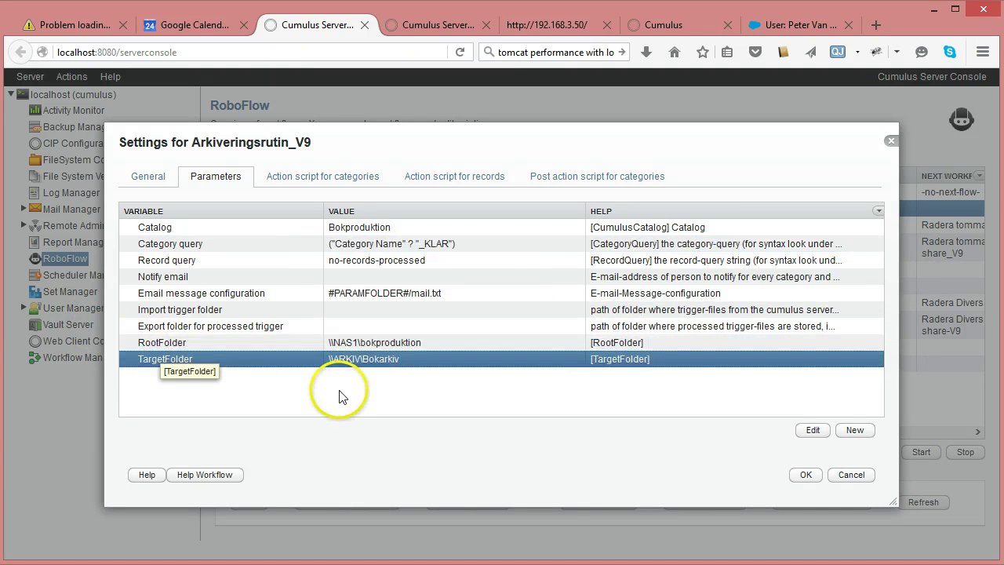
click(197, 343)
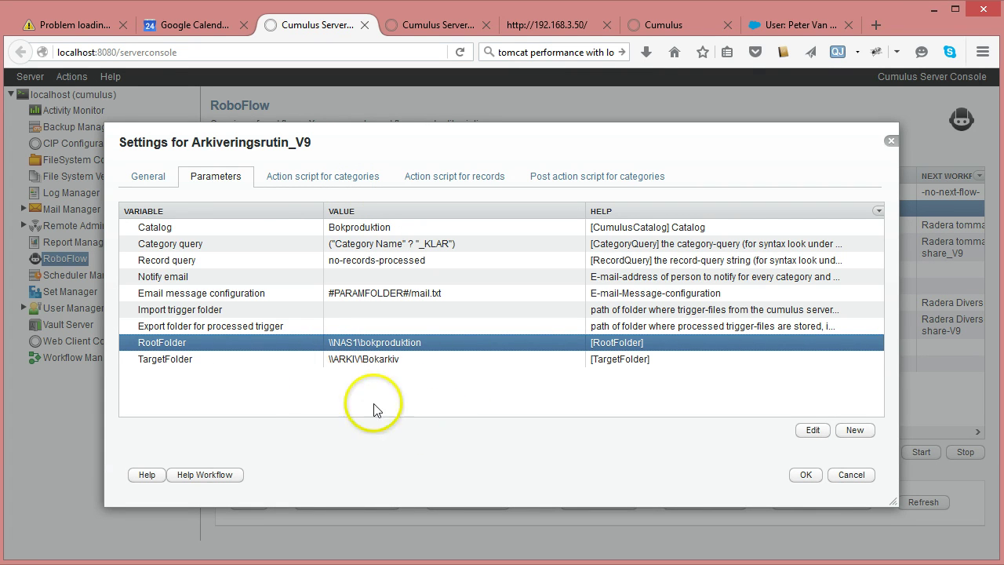
Step: Show the action script for categories in an enlarged settings window with a taller list, and select the store-category-path-as-text action
click(317, 180)
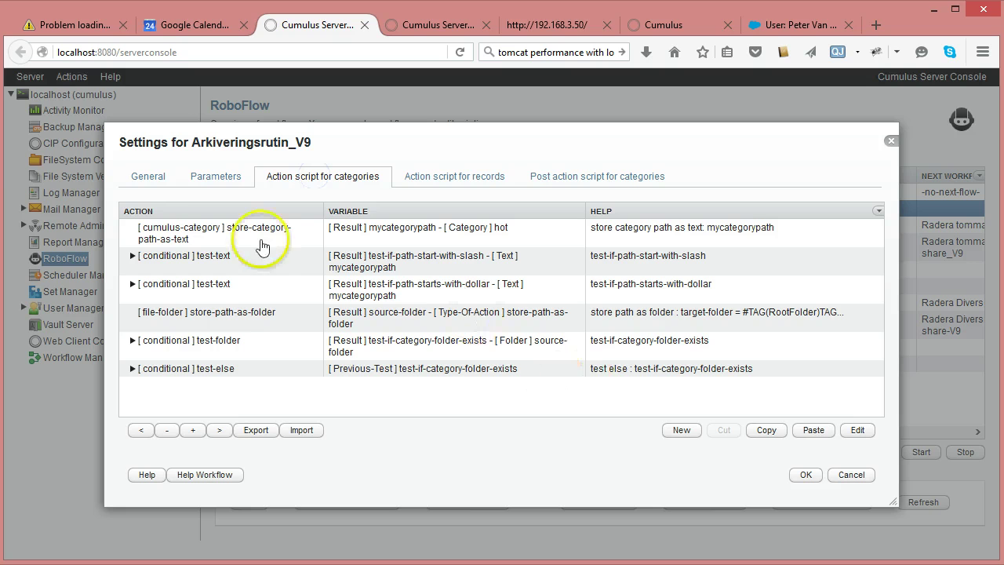
drag(580, 132, 482, 80)
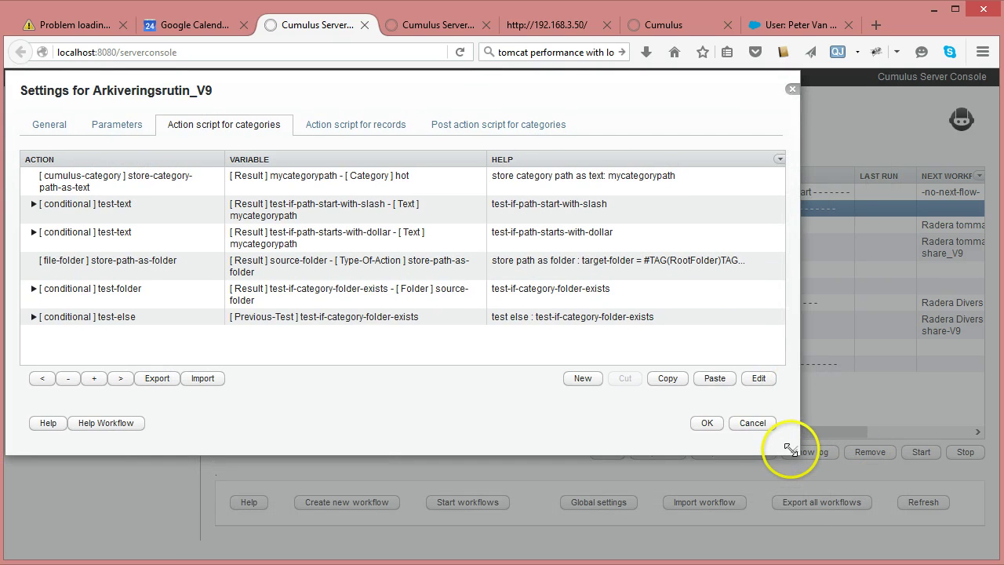
drag(801, 454, 990, 546)
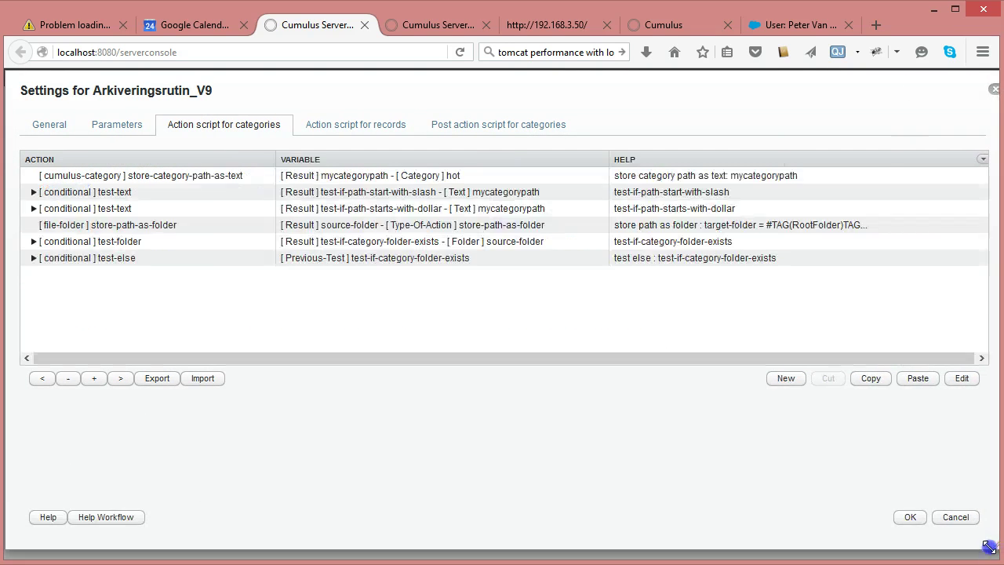
click(94, 380)
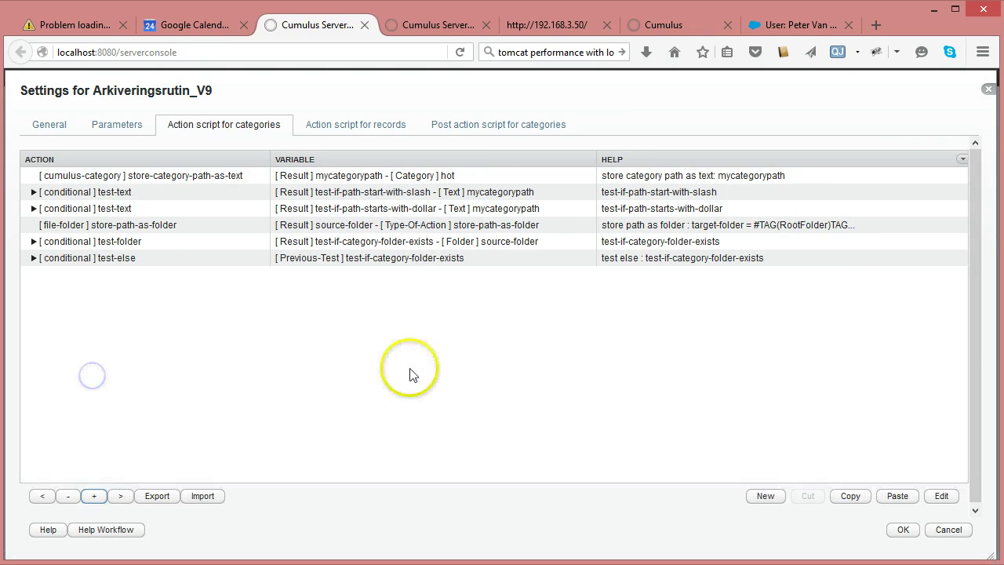
click(112, 176)
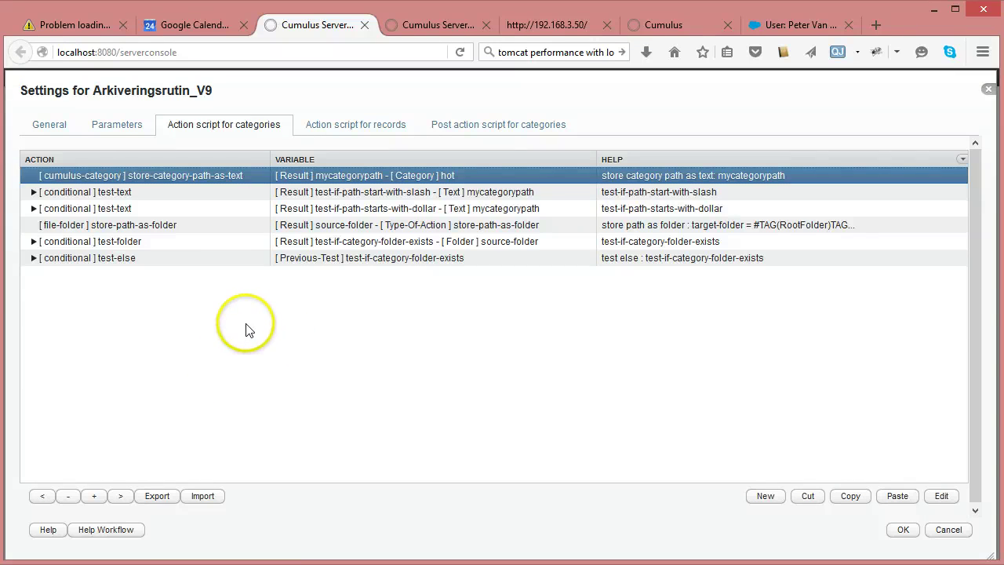
Step: Expand the test-if-path-start-with-slash condition and inspect the settings of the test and its nested store-sub-part-of-text action
click(34, 192)
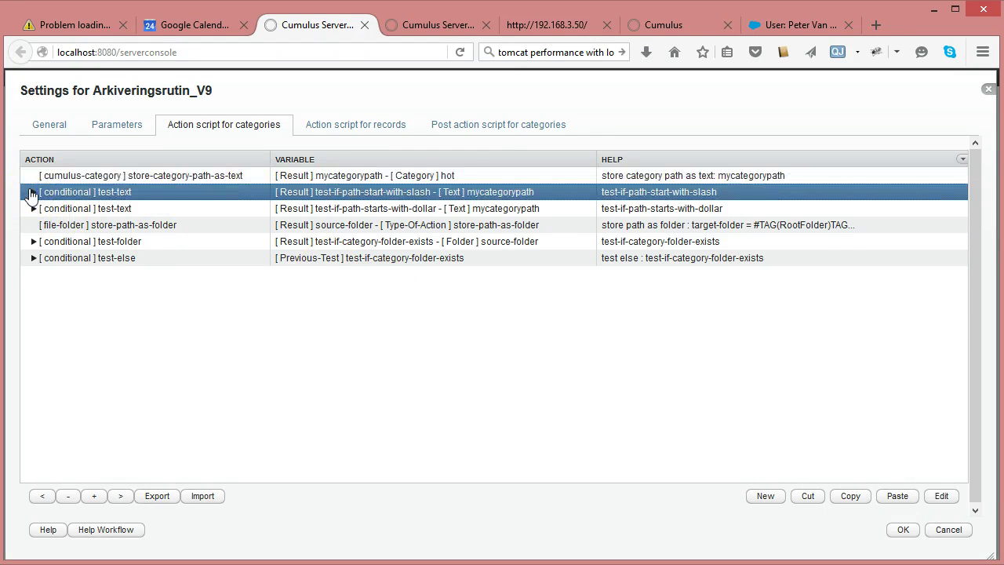
click(31, 194)
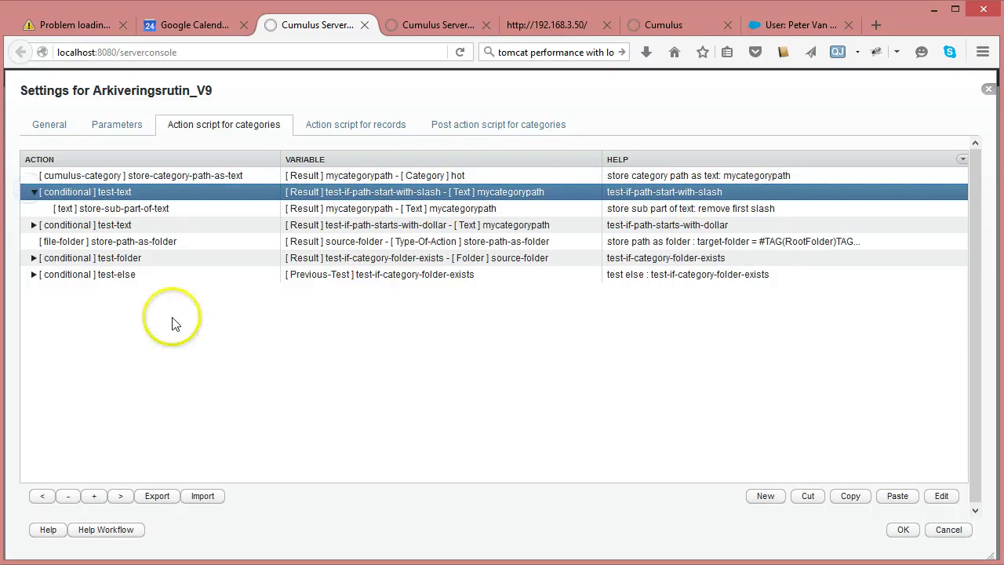
double_click(430, 196)
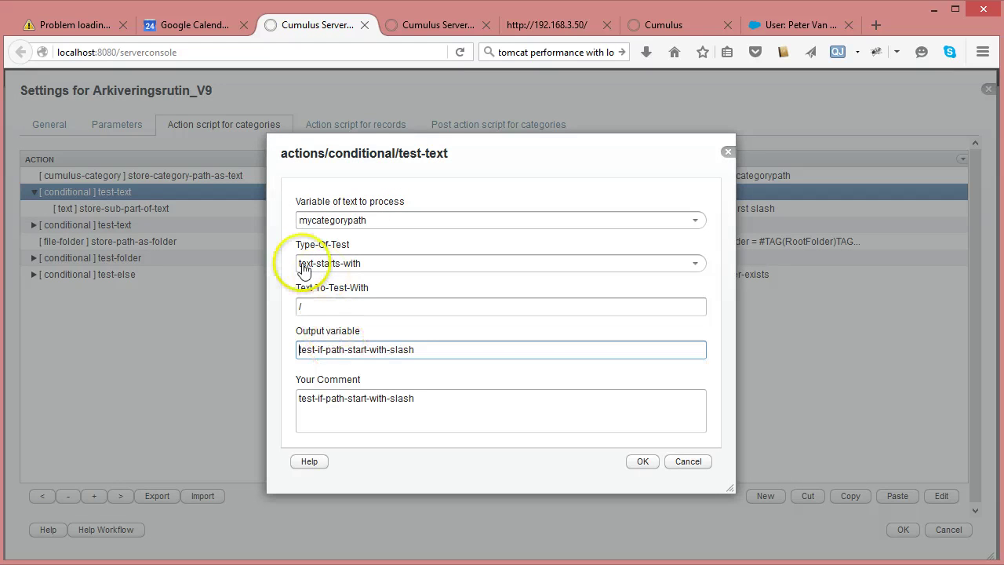
click(681, 463)
double_click(131, 208)
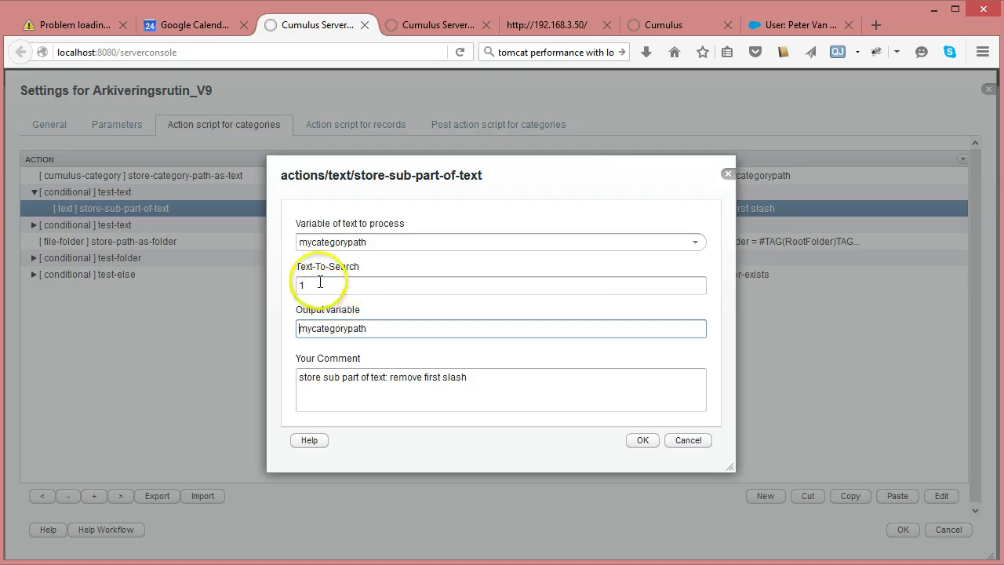
click(689, 442)
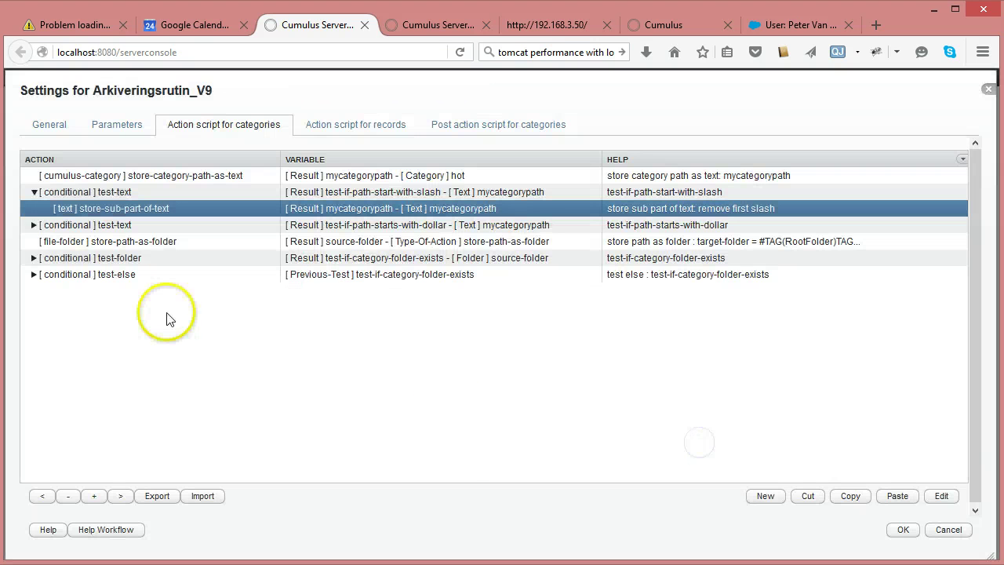
Step: Expand the test-if-path-starts-with-dollar condition and inspect the settings of its nested store-right-part-of-text action
click(85, 225)
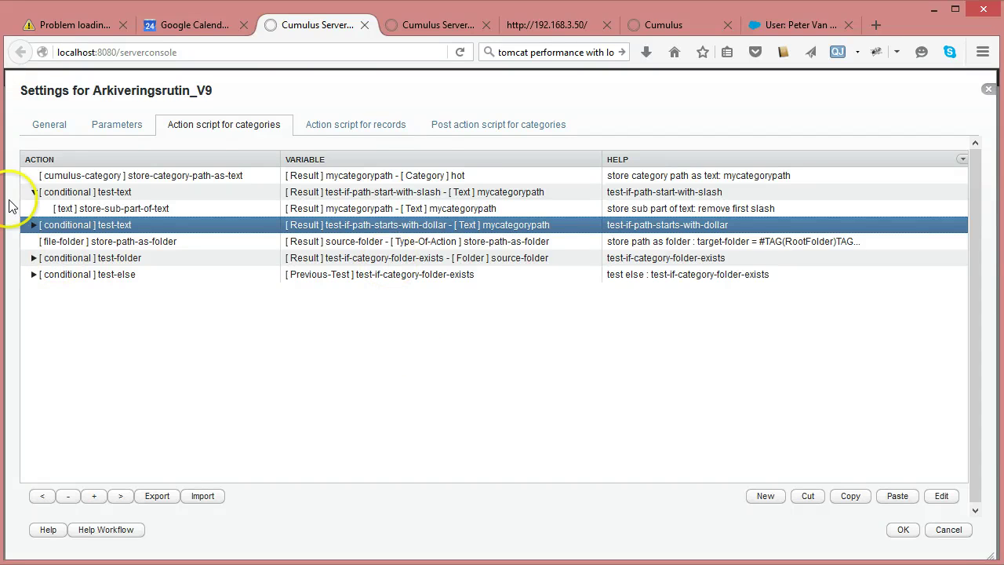
click(32, 225)
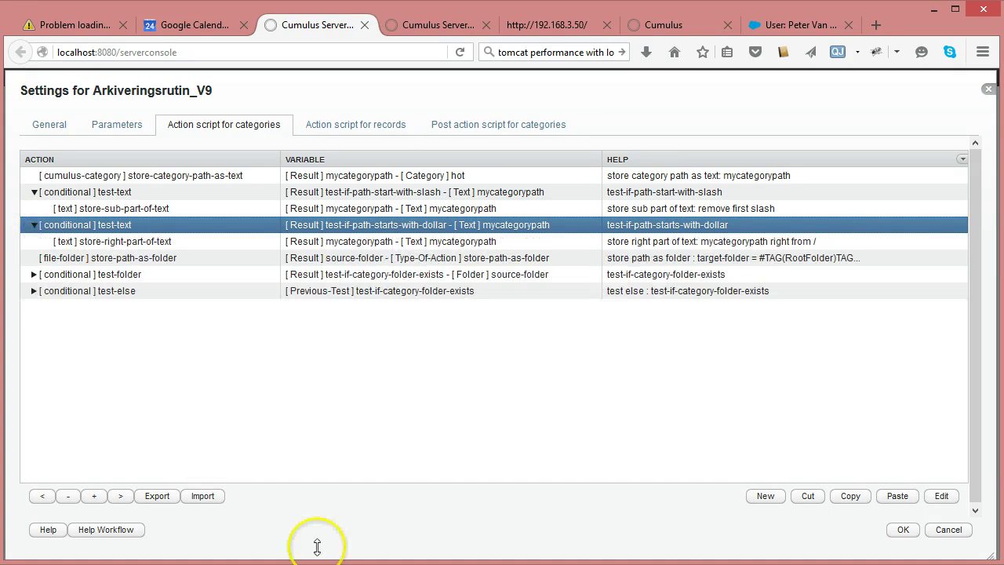
click(143, 243)
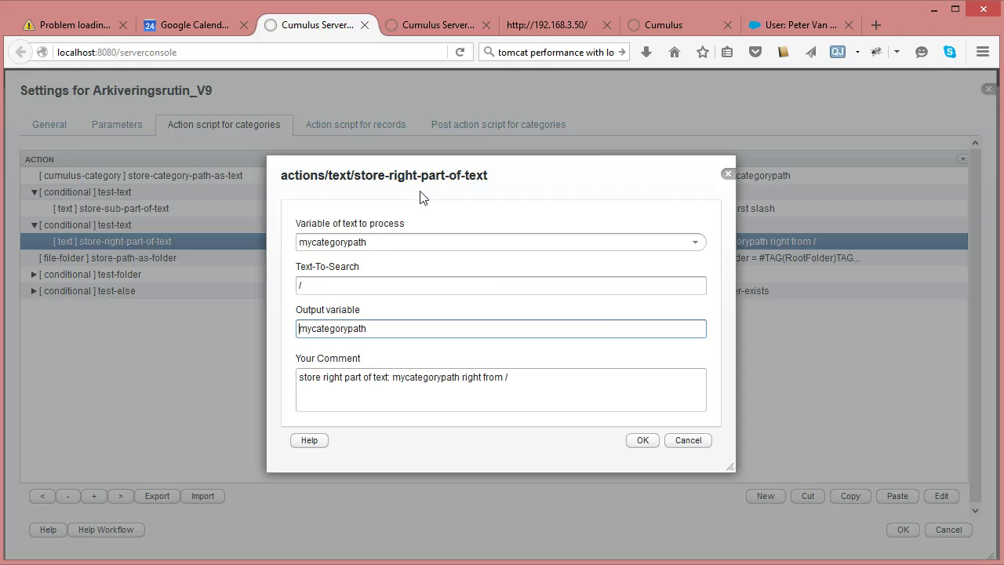
click(691, 442)
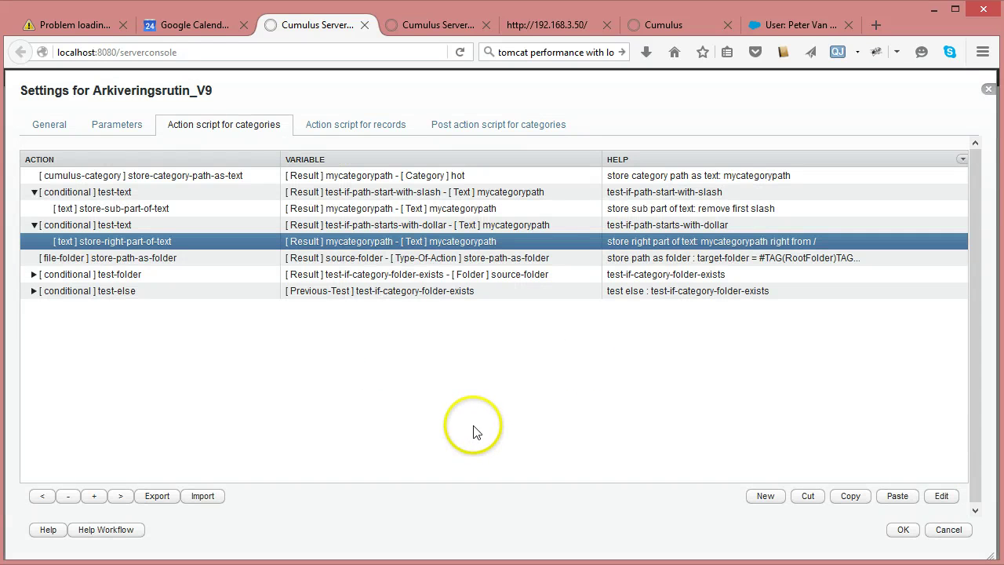
Step: Inspect the store-path-as-folder action's settings, highlighting the mycategorypath variable in the folder path, and close them without changes
click(110, 259)
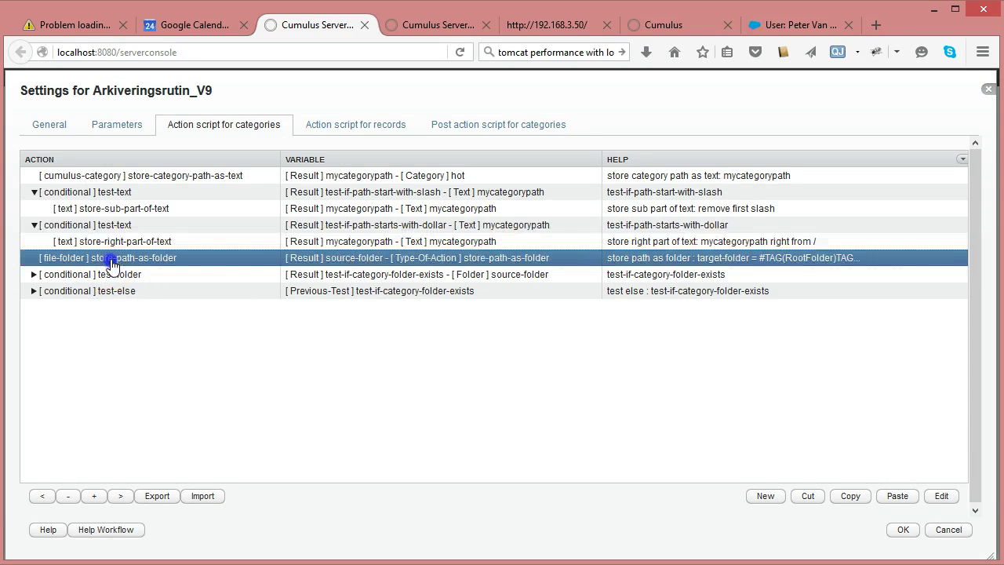
double_click(182, 259)
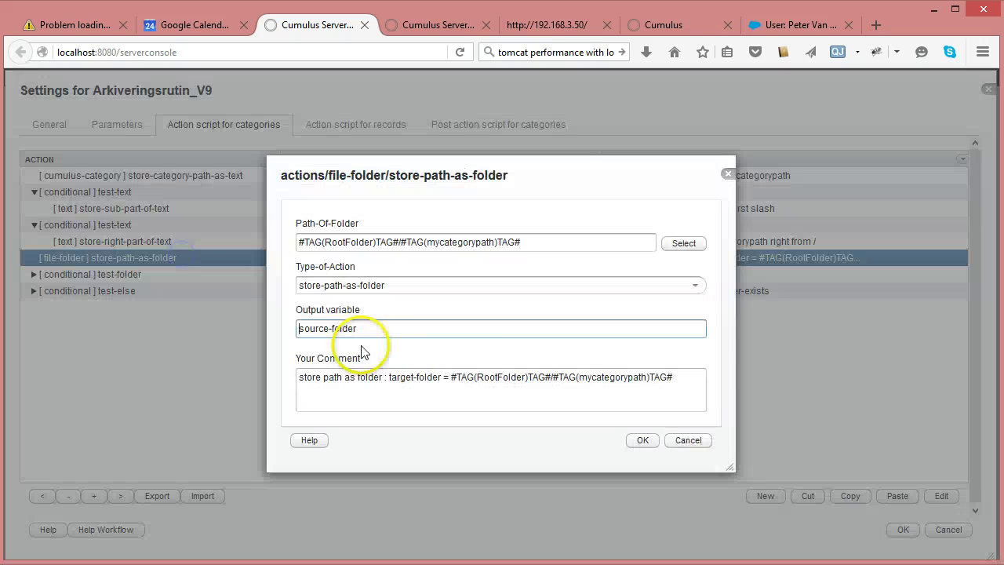
double_click(455, 243)
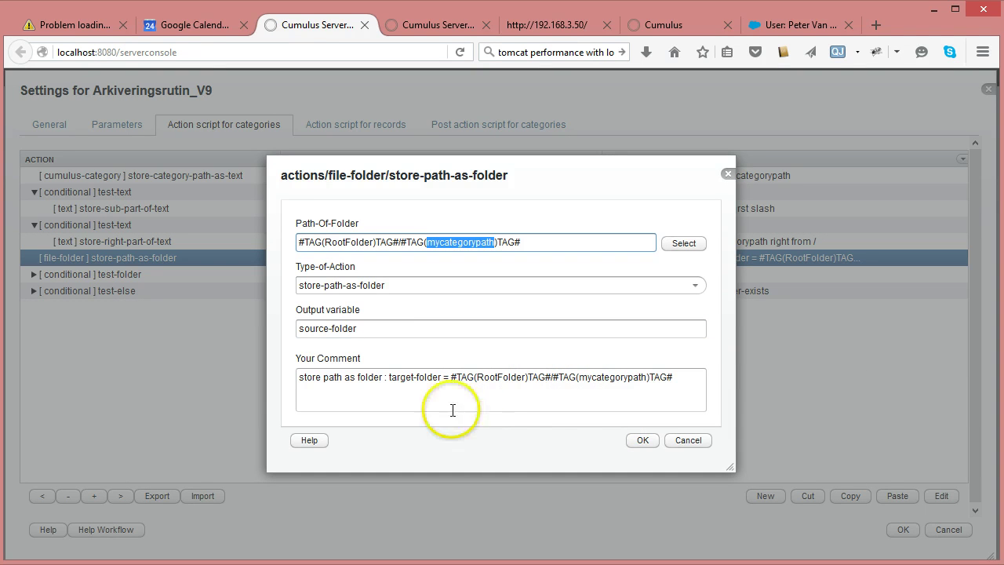
double_click(435, 243)
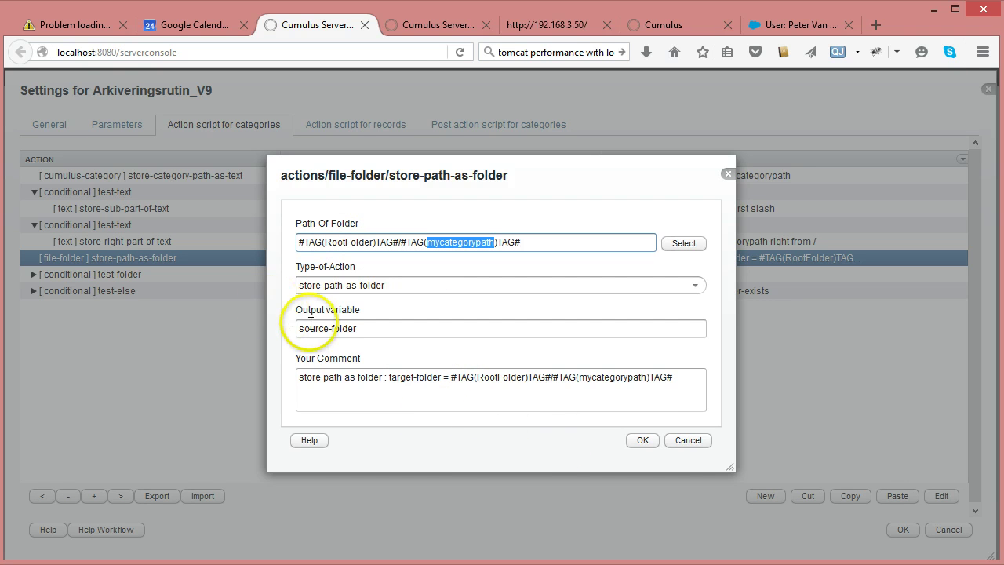
click(668, 440)
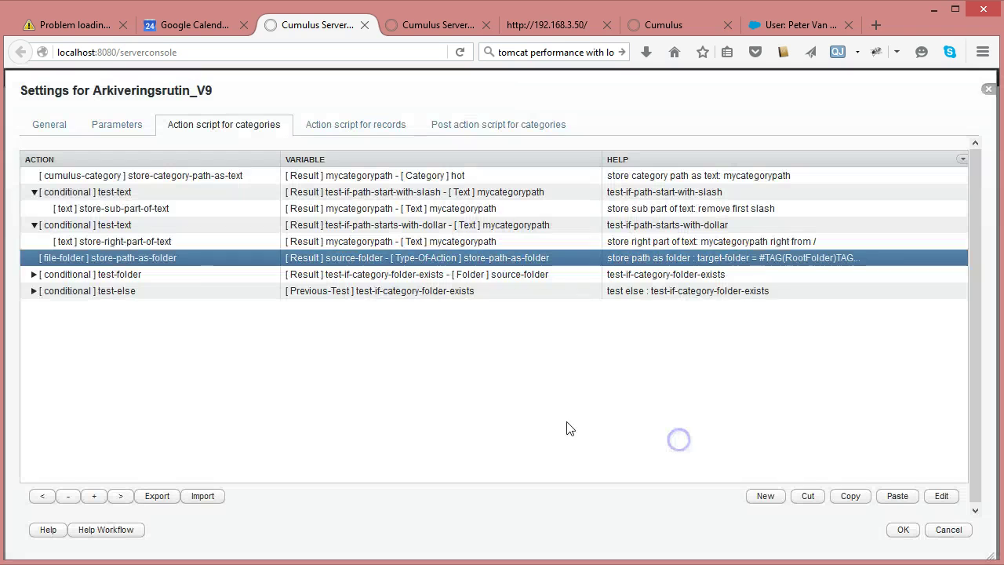
Step: Expand the test-if-category-folder-exists folder condition and look at its nested actions, selecting the write-text-to-log notification
click(33, 274)
click(116, 276)
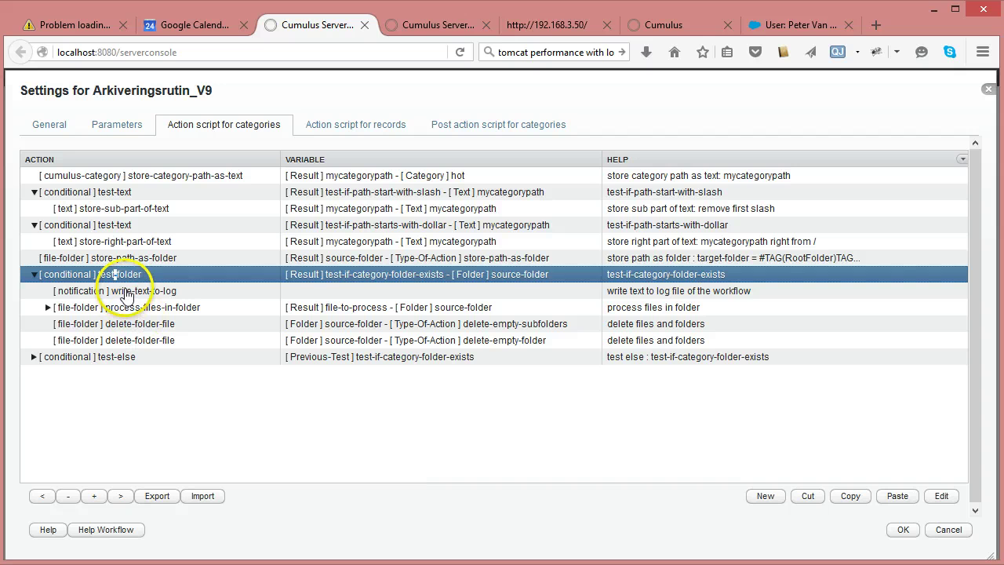
click(125, 292)
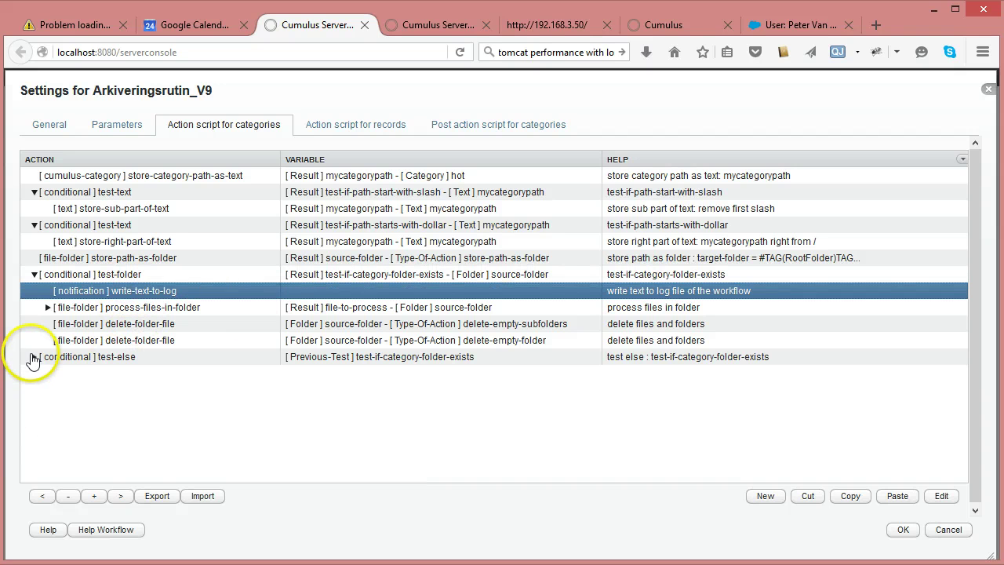
Step: Expand the test-else condition and inspect the log text of its nested write-text-to-log notification without changing it
click(33, 357)
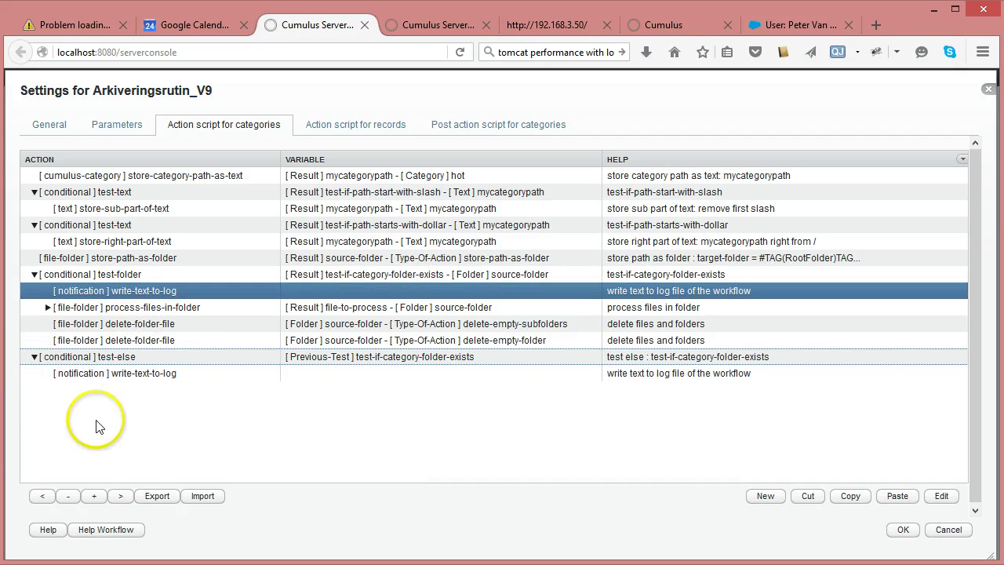
click(114, 360)
click(150, 377)
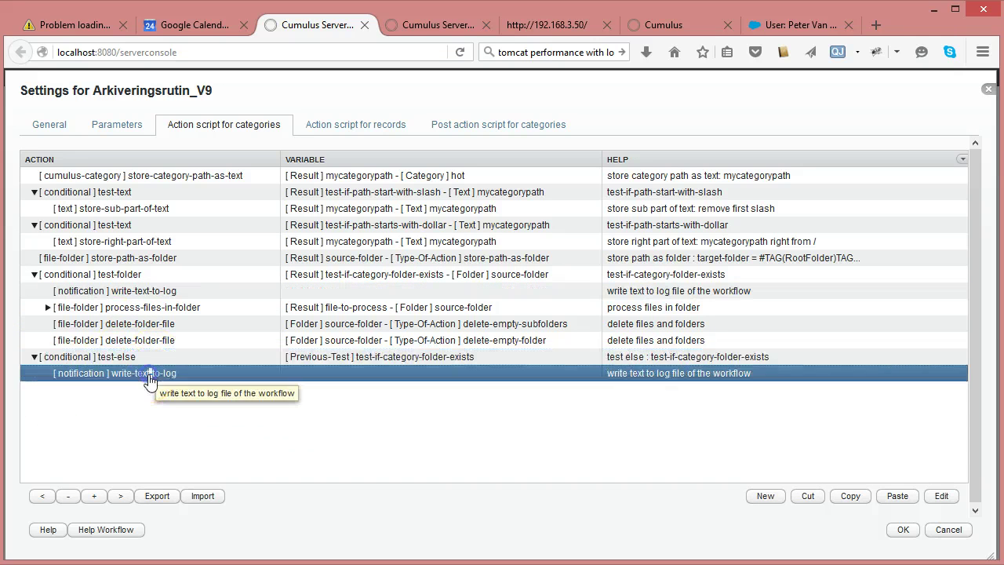
double_click(149, 377)
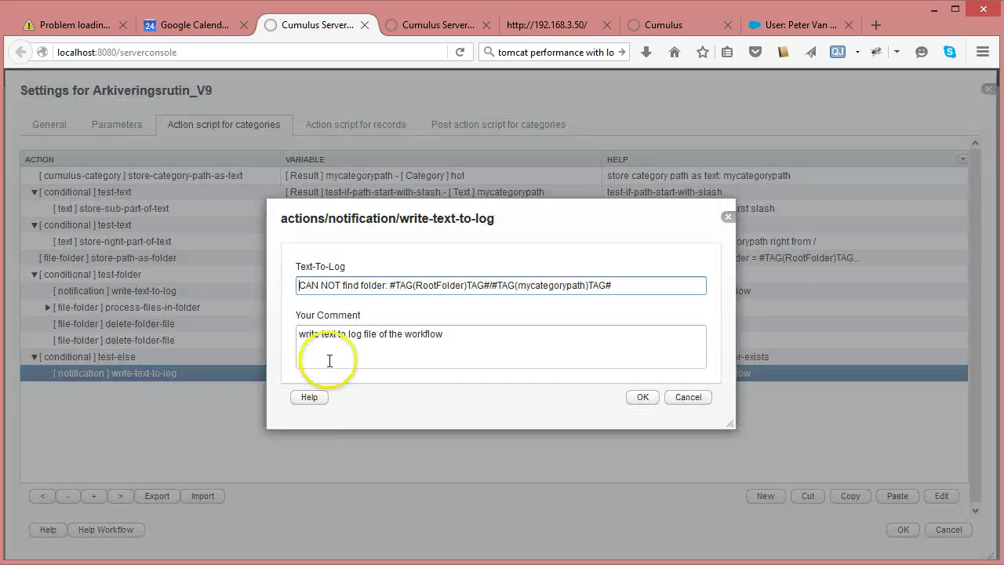
click(709, 403)
click(31, 359)
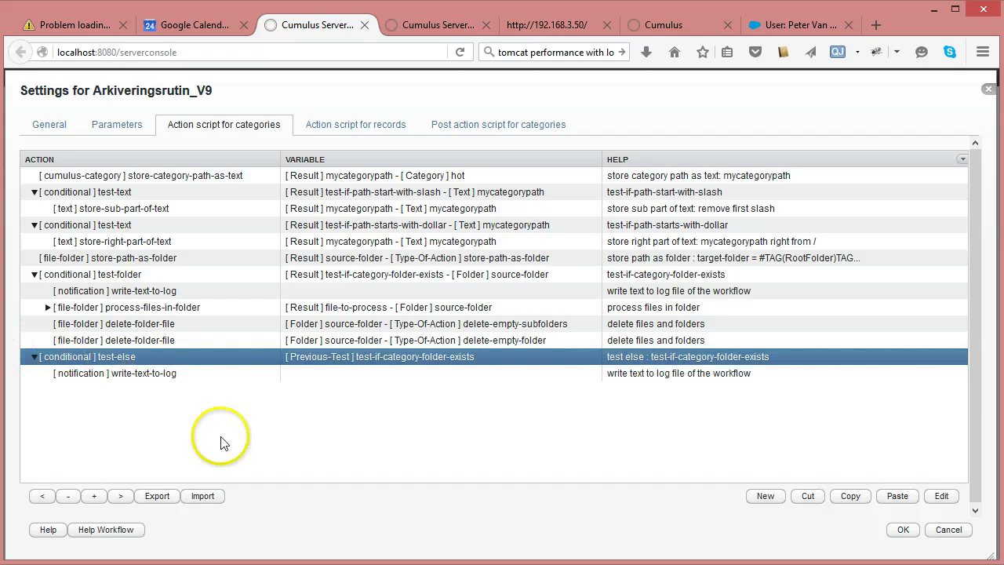
Step: Collapse the test-else condition and expand the process-files-in-folder action under the test-if-category-folder-exists condition
click(34, 357)
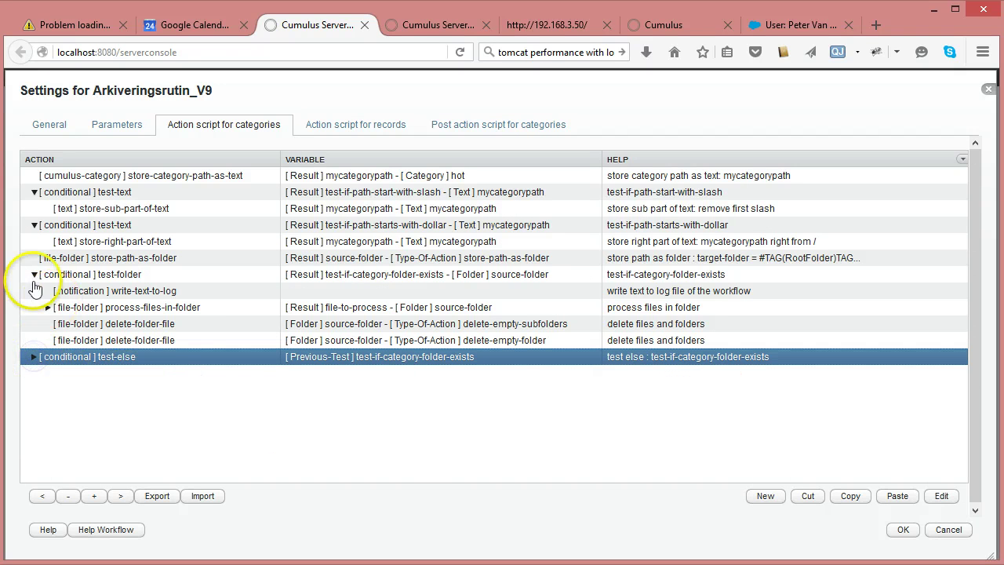
click(47, 274)
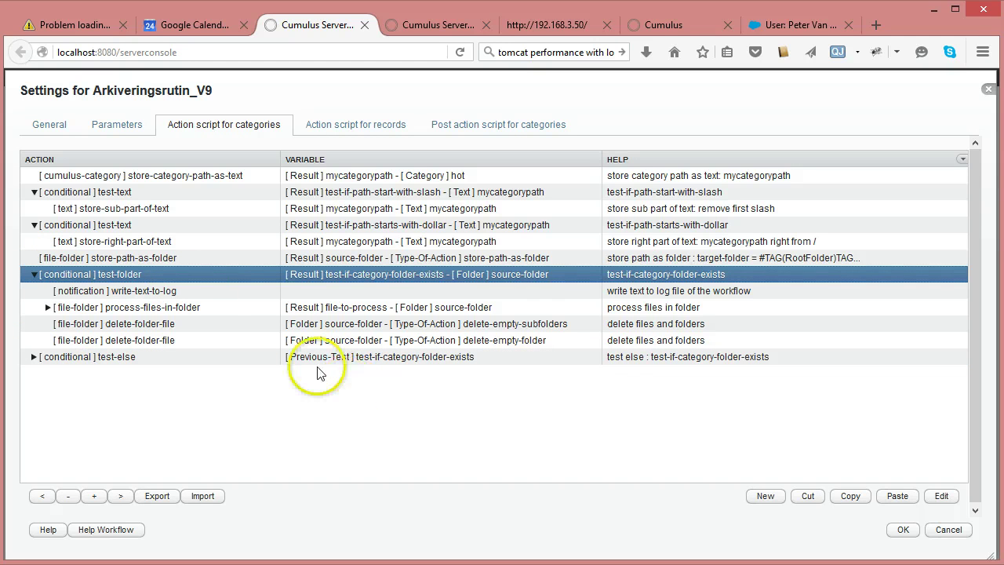
click(109, 311)
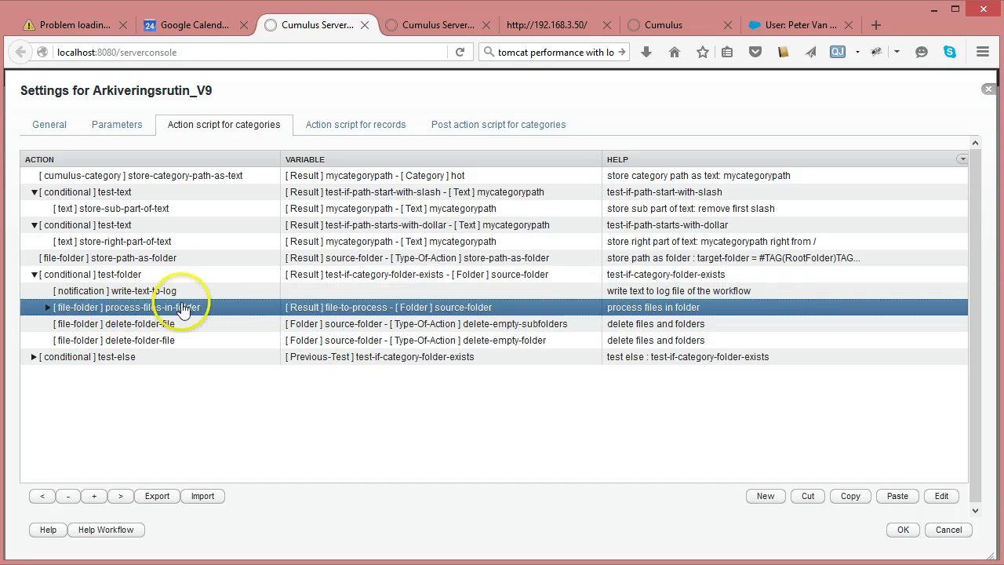
click(49, 309)
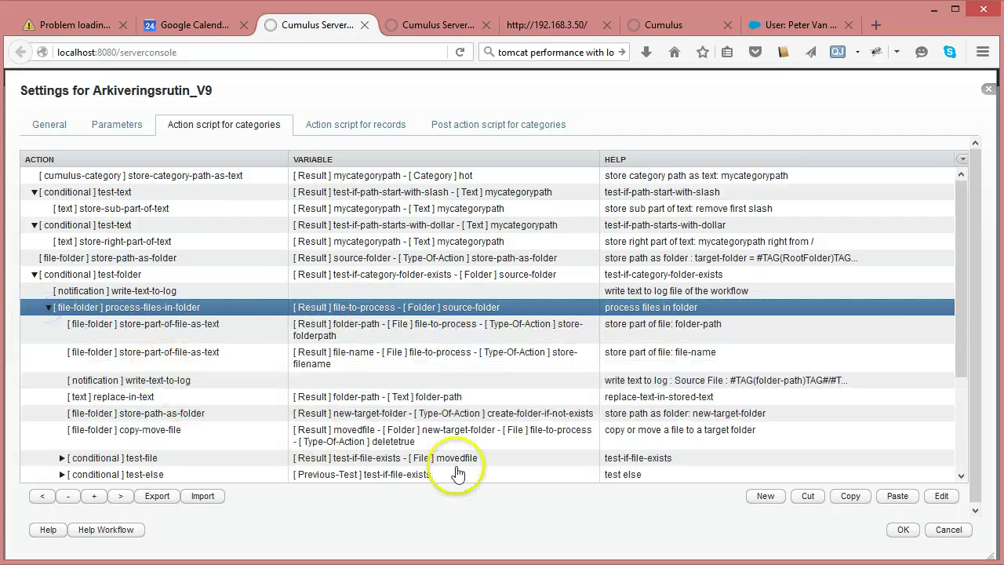
Step: Review the nested store-part-of-file-as-text action for the folder path and inspect the source-file write-text-to-log settings, closing them without changes
click(145, 335)
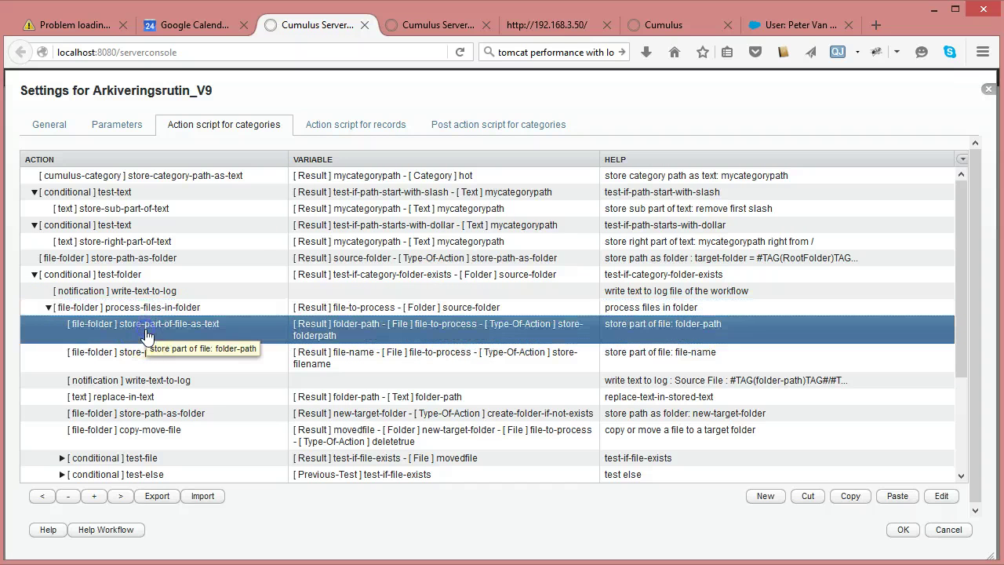
click(238, 309)
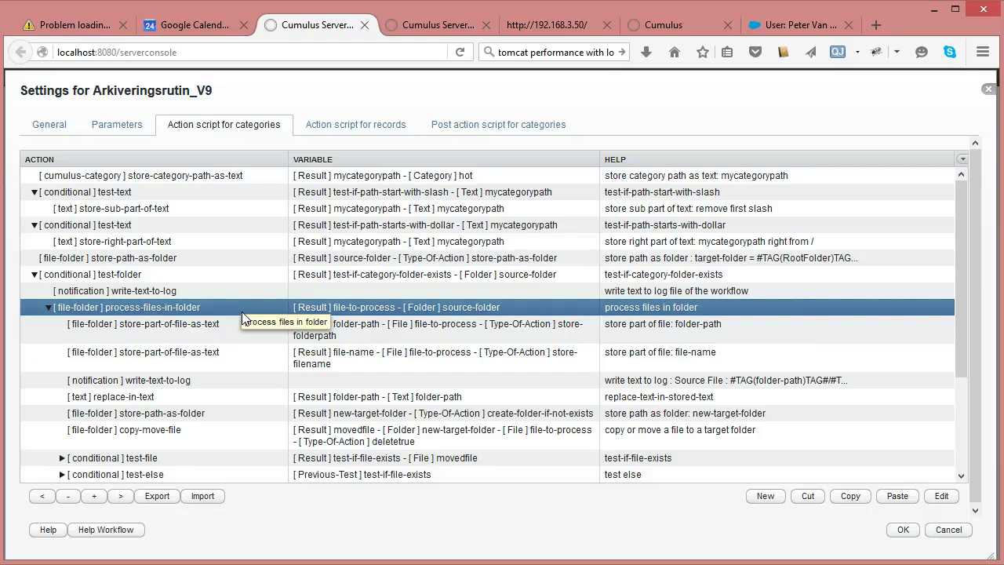
click(218, 323)
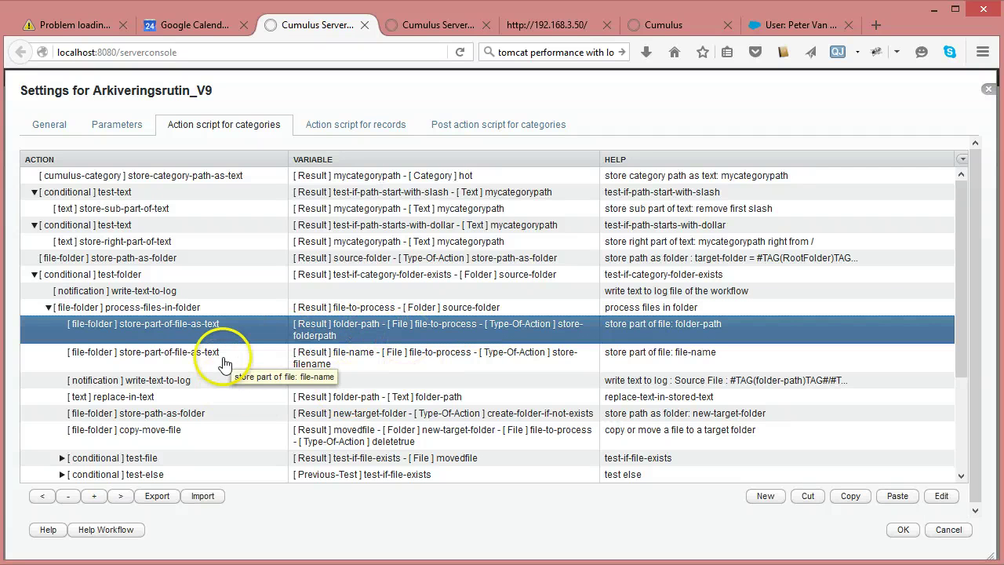
double_click(258, 380)
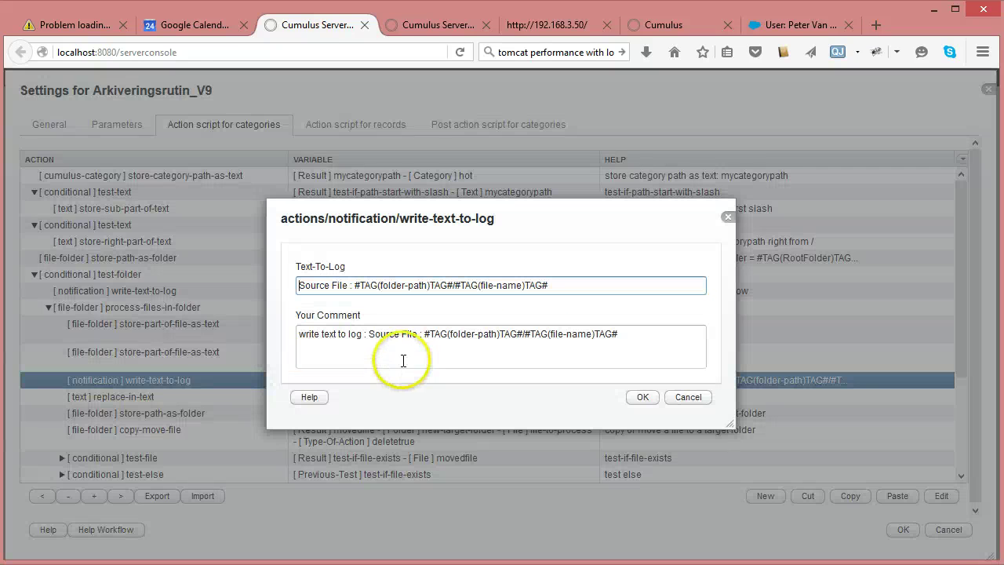
click(686, 398)
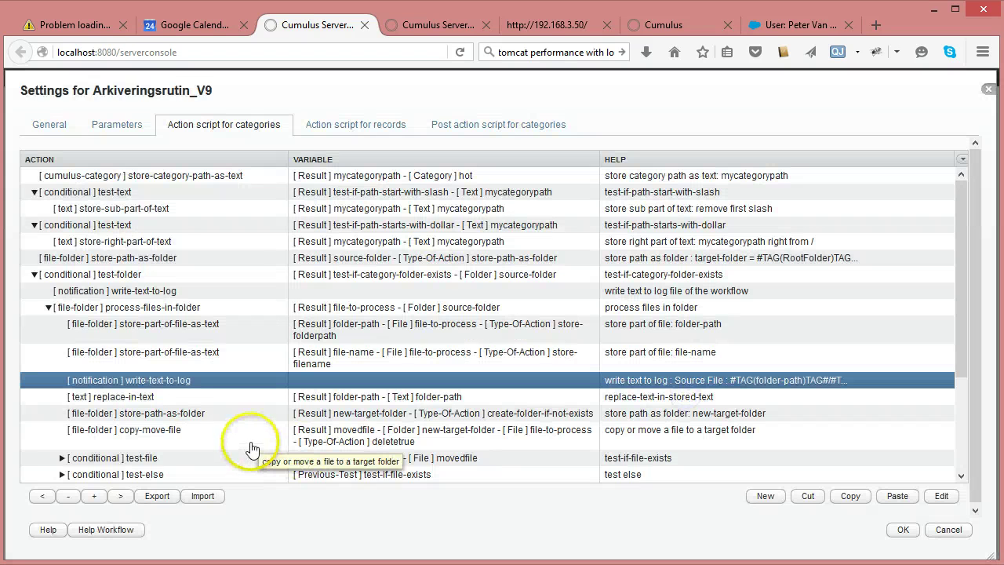
Step: Inspect the replace-in-text settings, highlighting the RootFolder and TargetFolder variables, and close them without changes
double_click(206, 401)
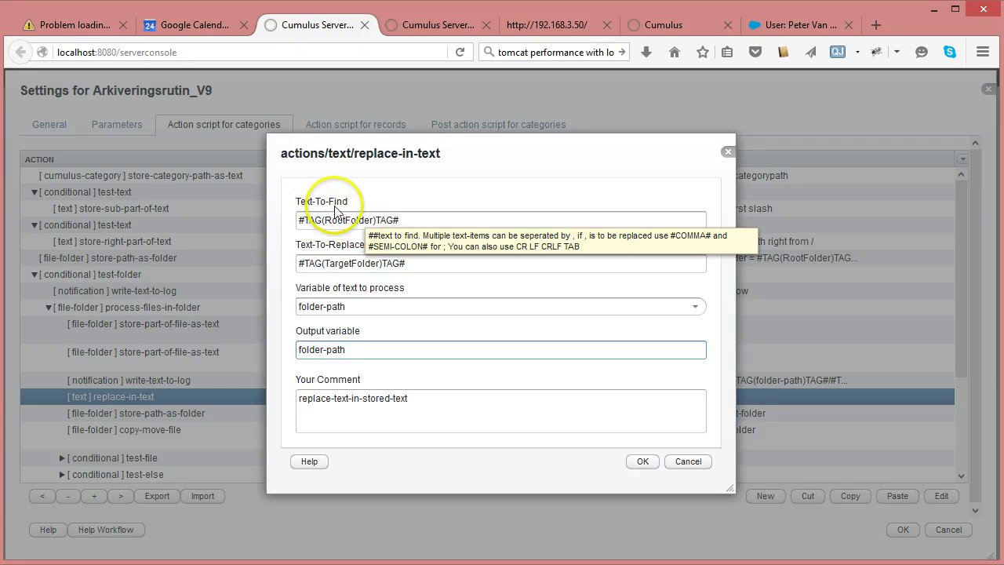
click(352, 220)
double_click(352, 221)
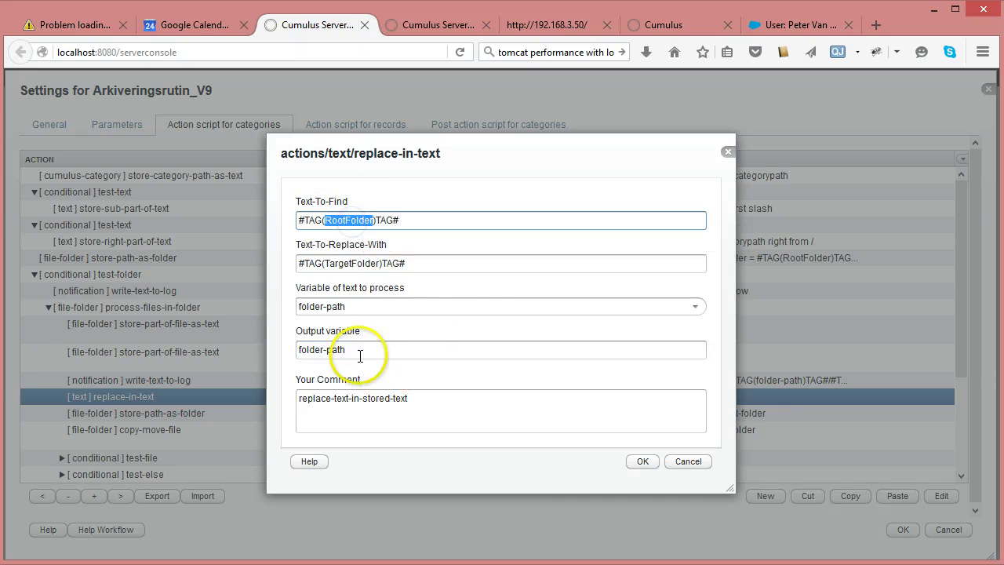
double_click(353, 264)
click(688, 462)
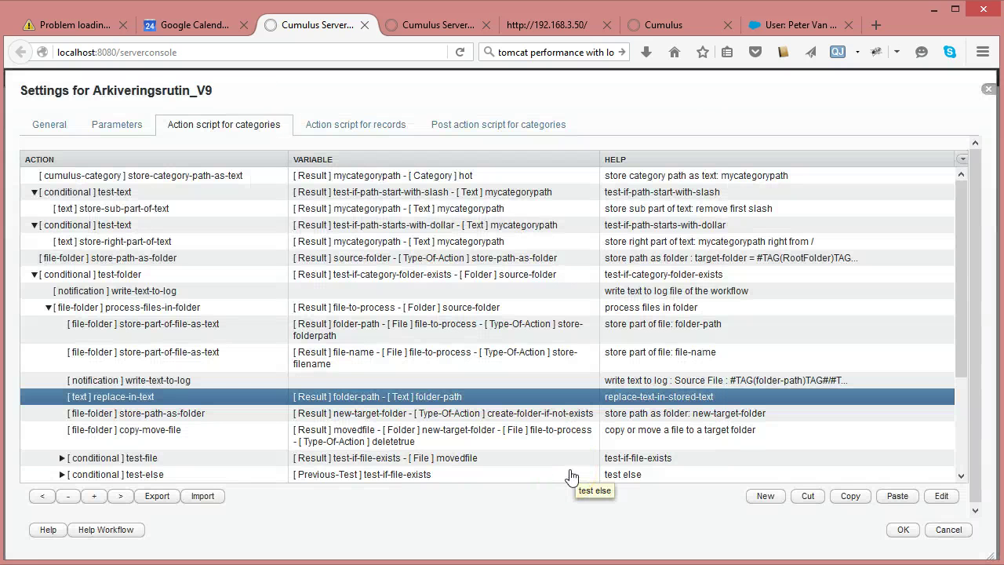
Step: Inspect the settings of the store-path-as-folder and copy-move-file actions nested in process-files-in-folder, leaving their values as they are
double_click(192, 413)
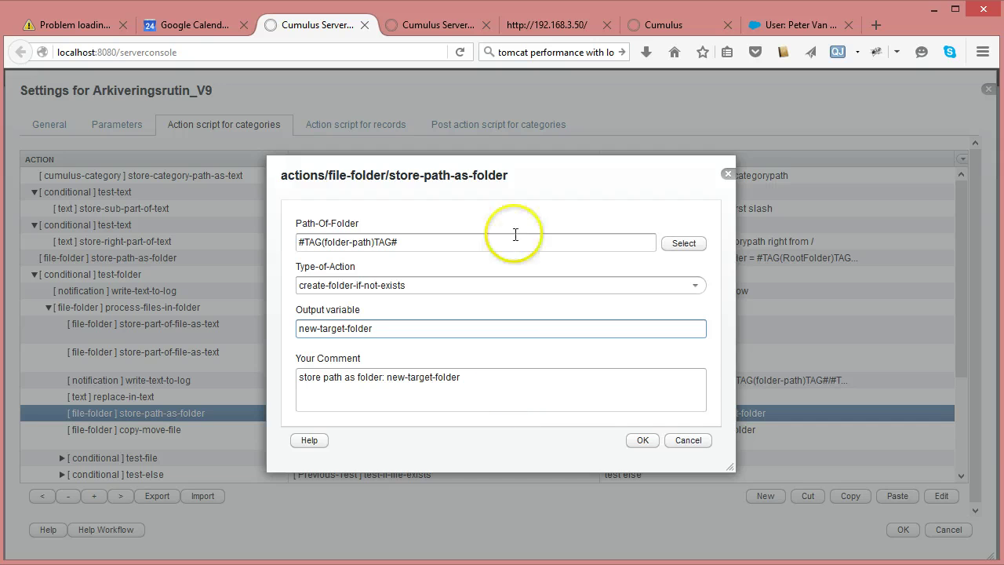
drag(525, 175, 640, 167)
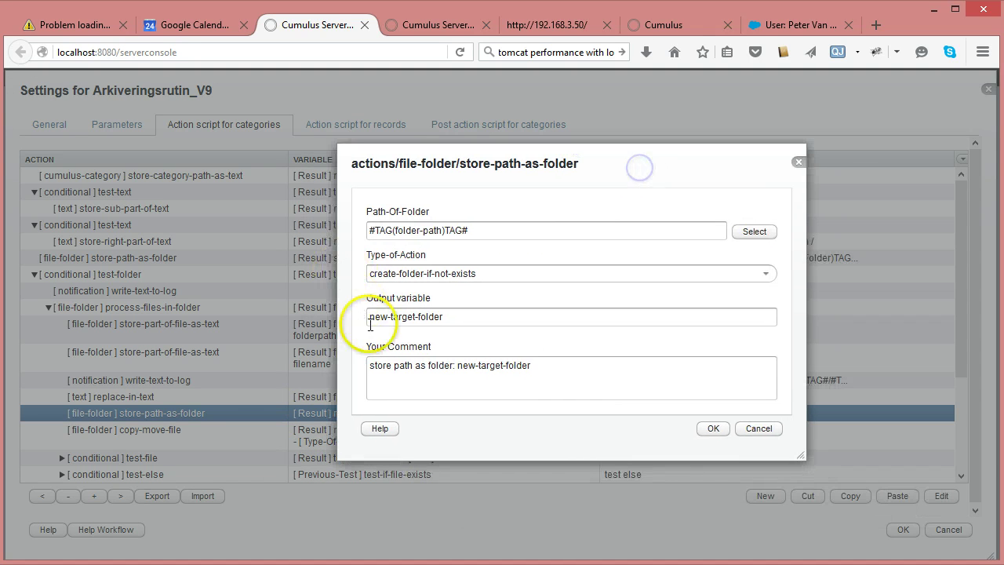
click(761, 429)
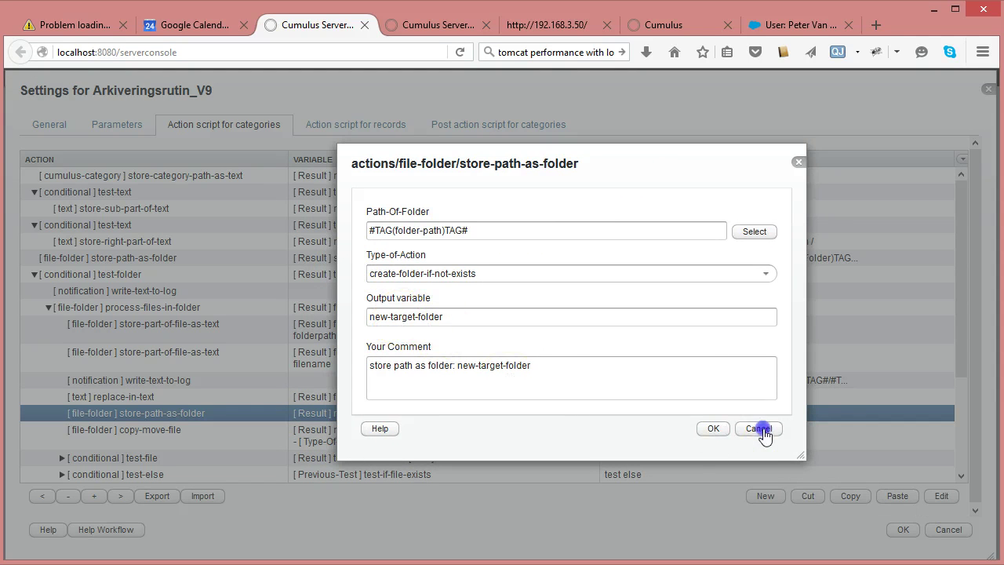
double_click(186, 438)
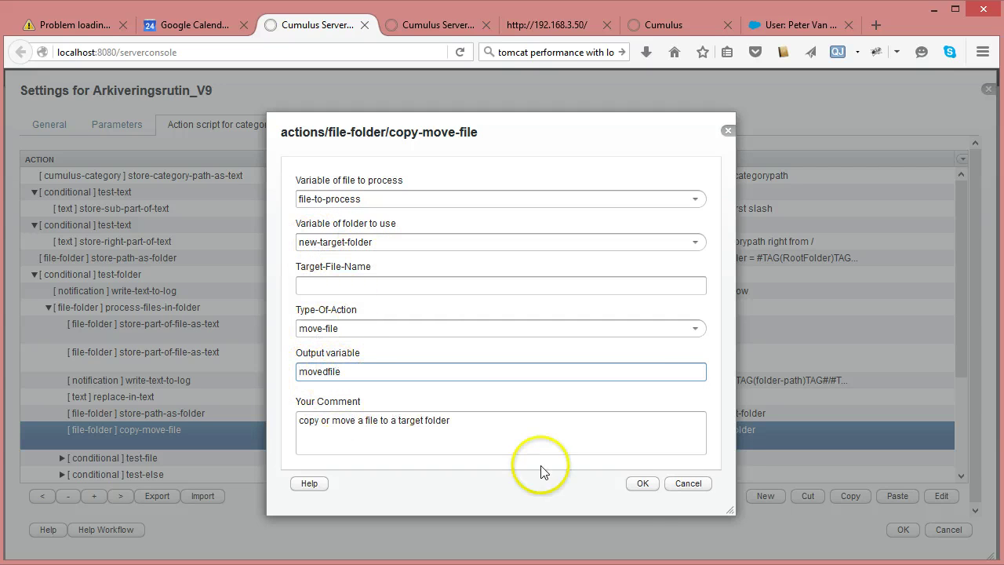
click(642, 484)
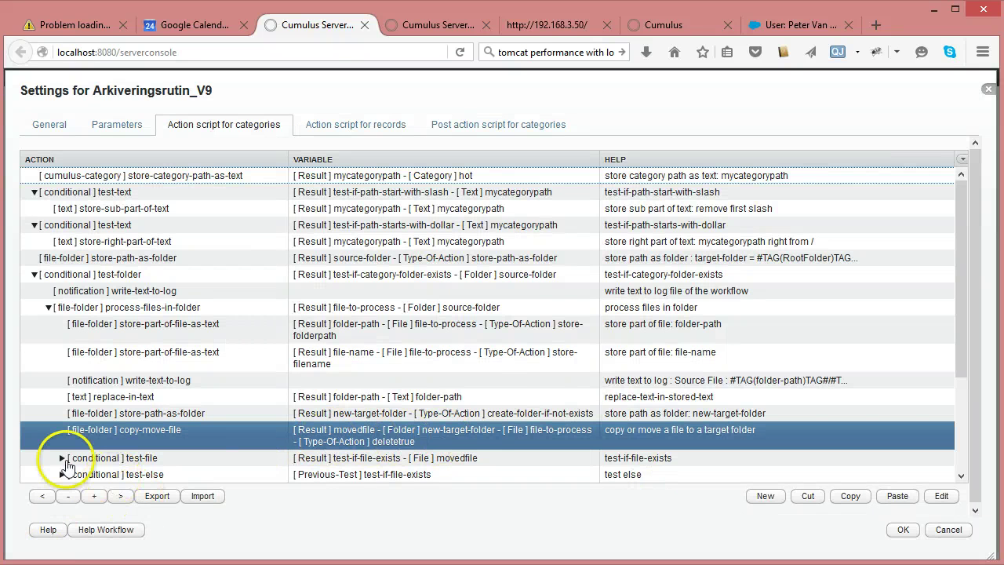
Step: Expand the test-if-file-exists condition and inspect the log text of its nested write-text-to-log notification without changing it
click(63, 463)
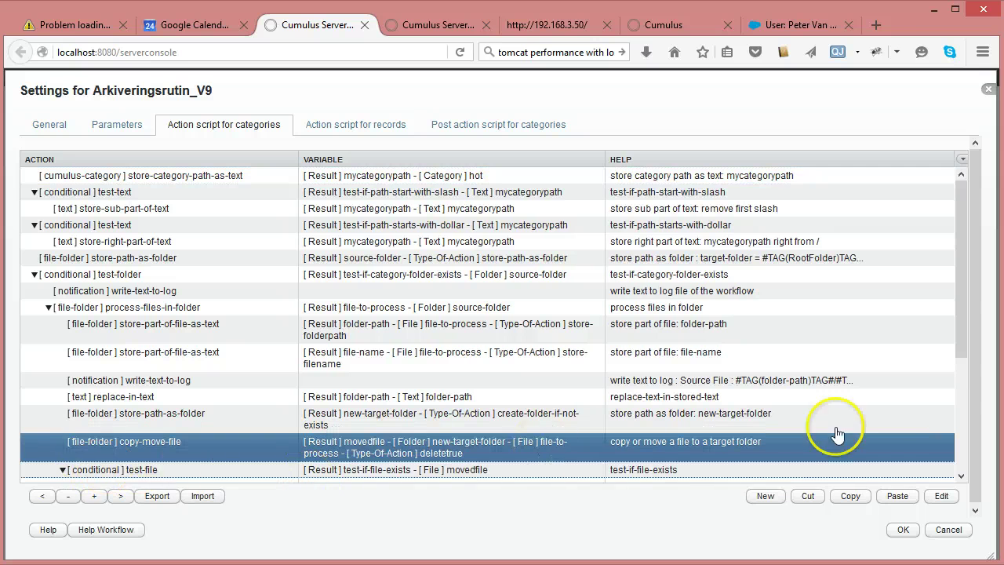
scroll(951, 313, down, 3)
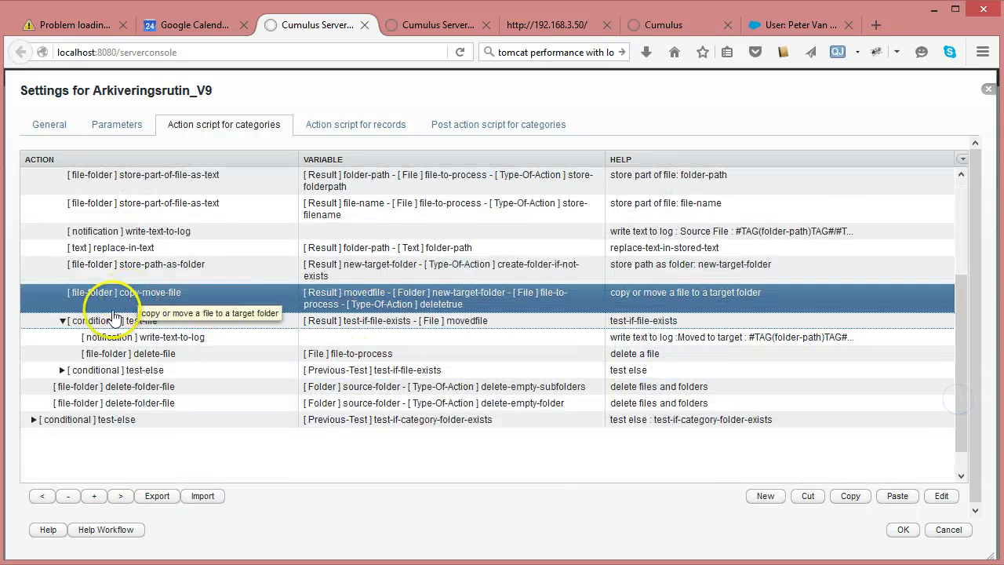
click(87, 328)
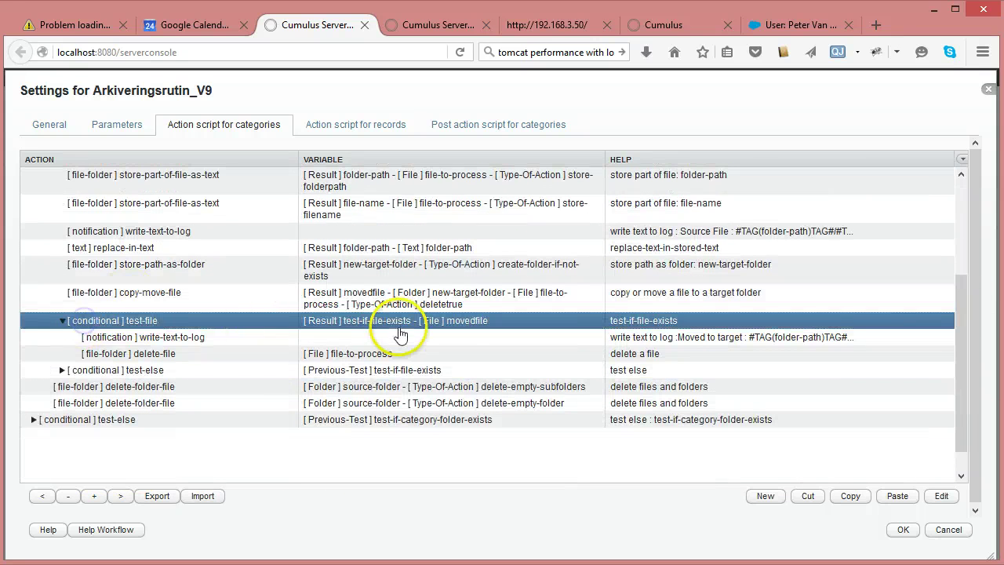
click(190, 343)
double_click(190, 343)
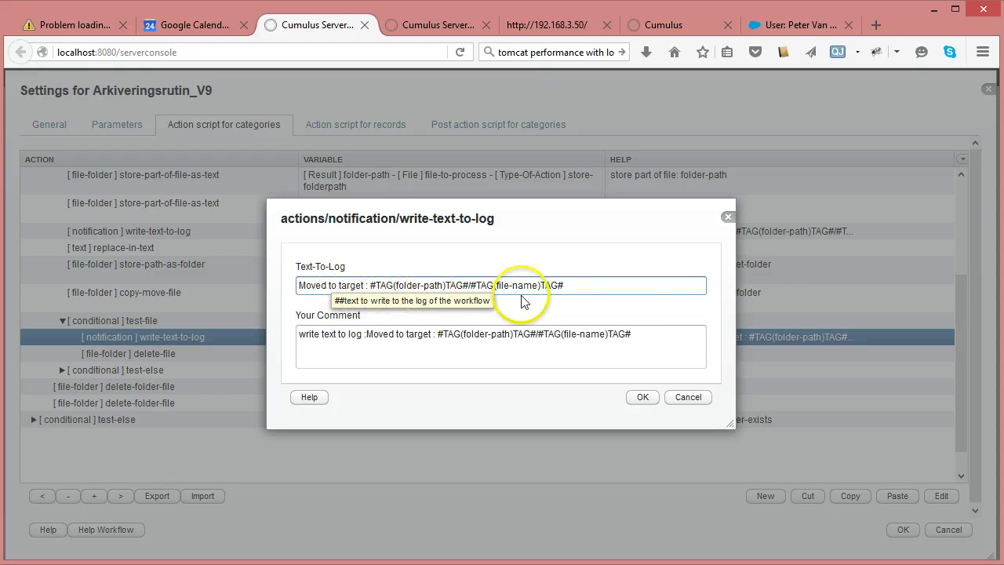
click(690, 398)
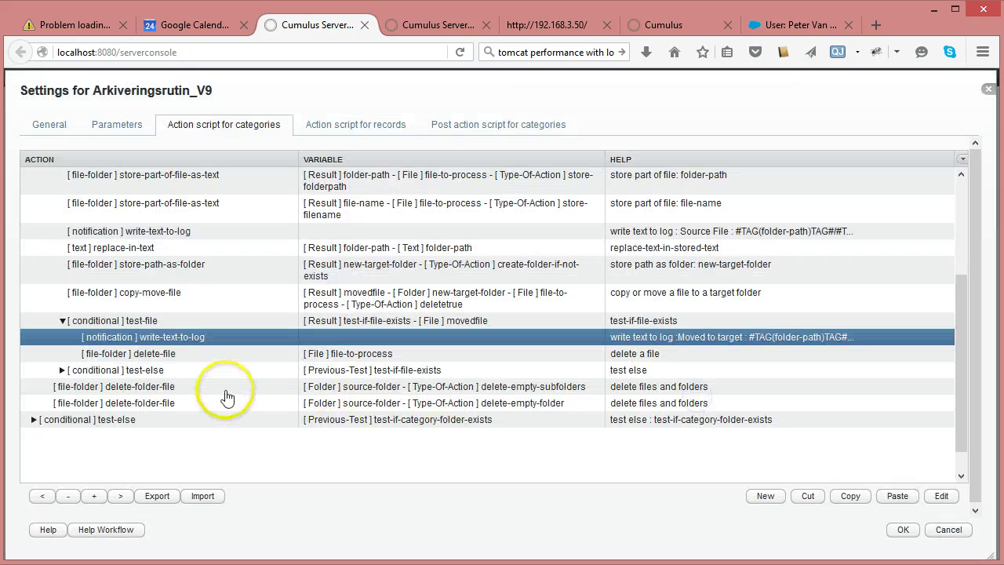
Step: Inspect the settings of the delete-file action under the test-if-file-exists condition and close them without changes
click(153, 360)
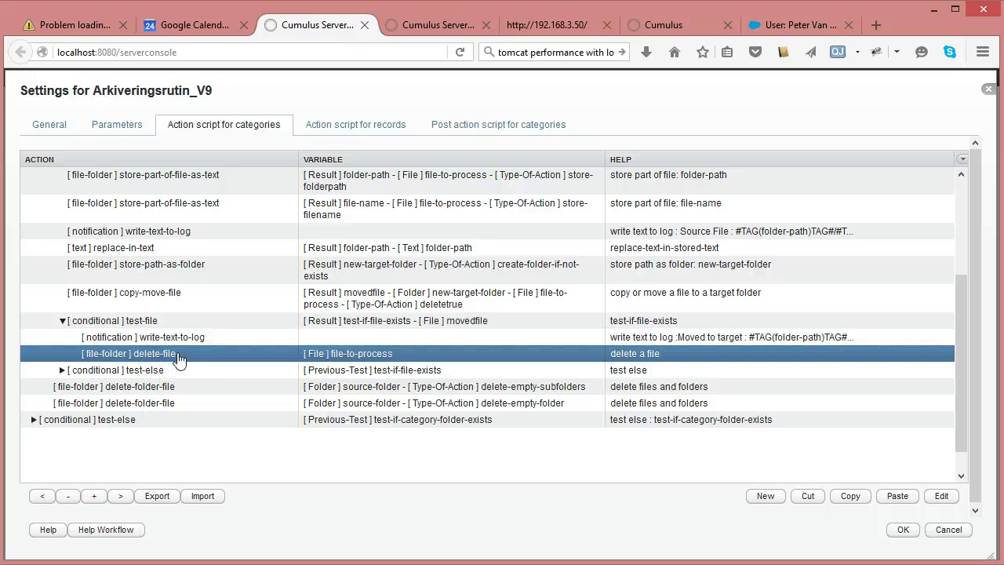
double_click(177, 357)
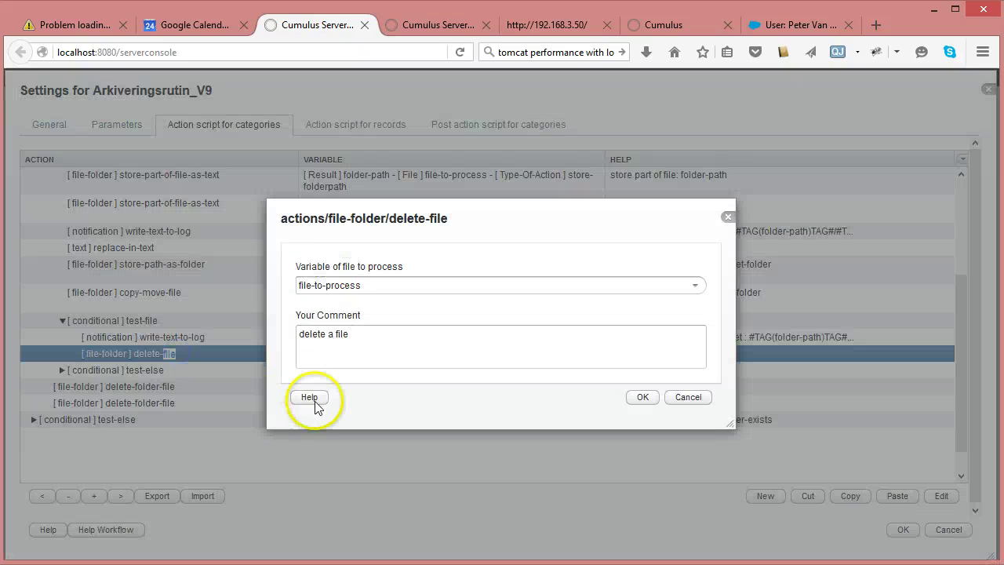
click(684, 400)
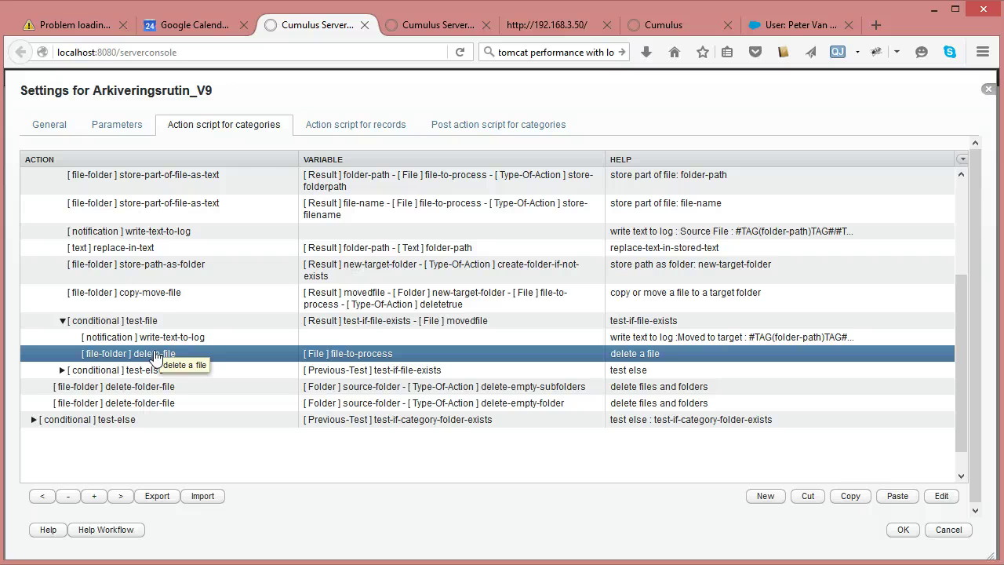
Step: Collapse the test-file condition, then inspect the log text of the write-text-to-log notification inside the neighbouring test-else and collapse that condition
click(63, 323)
click(74, 343)
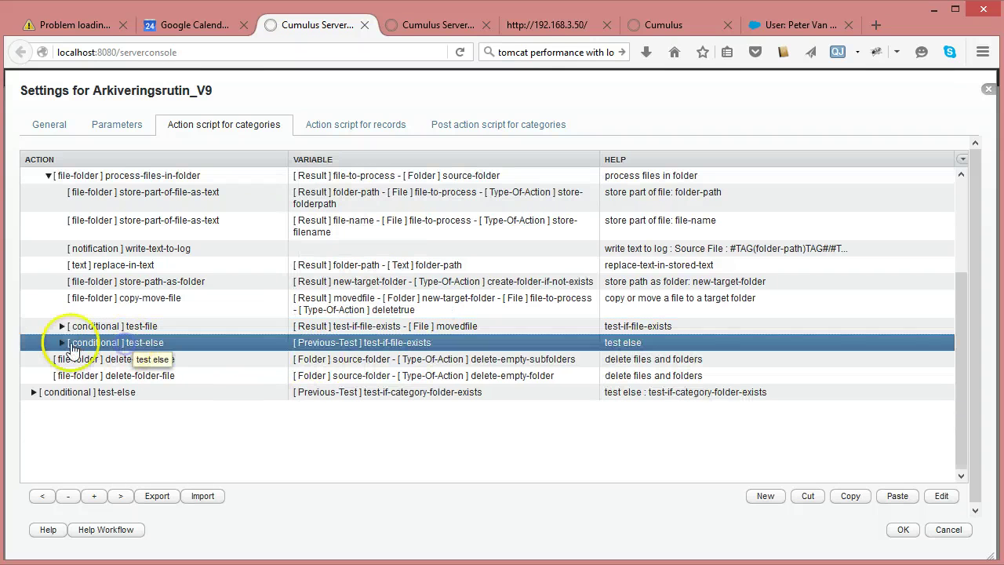
click(61, 343)
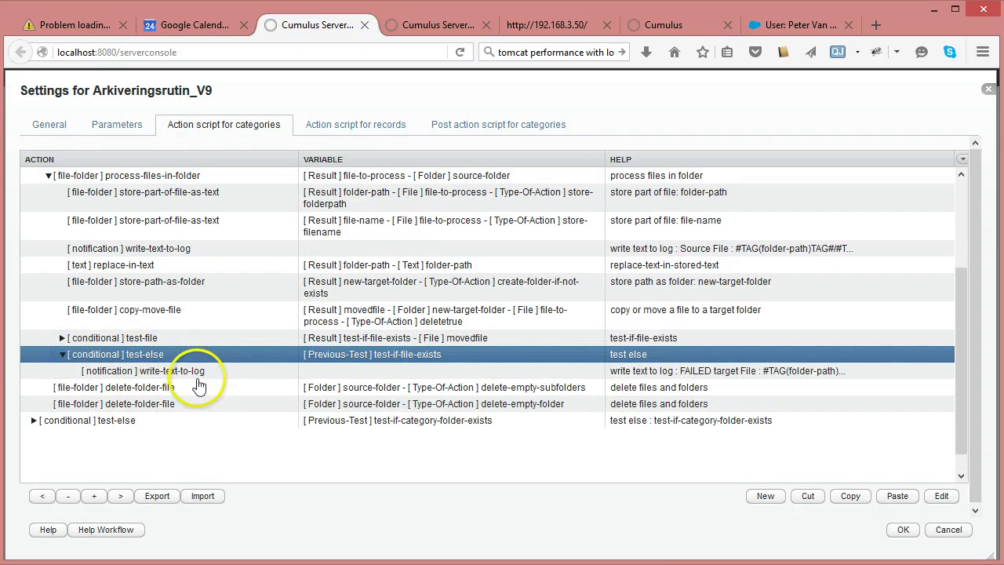
double_click(197, 374)
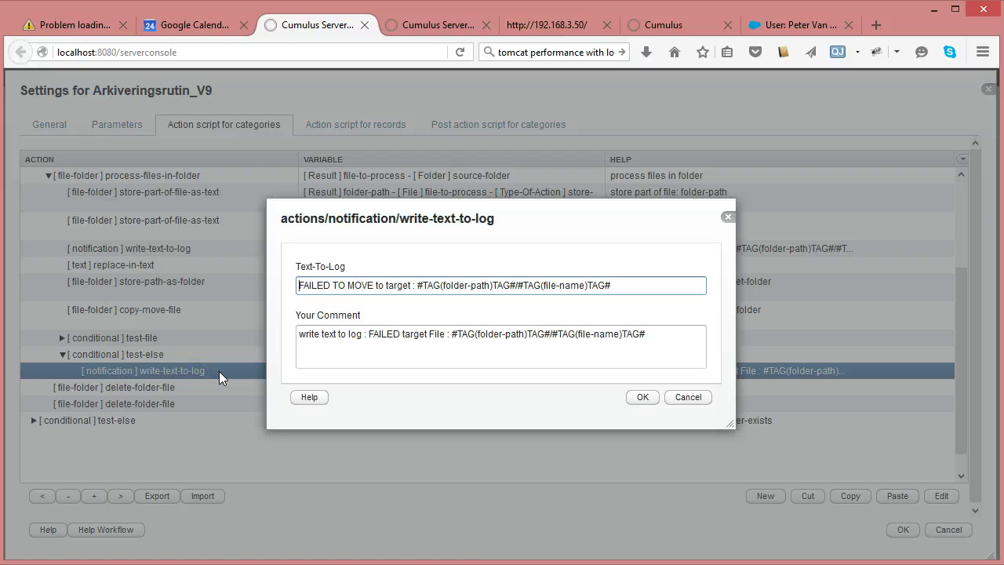
click(688, 398)
click(62, 354)
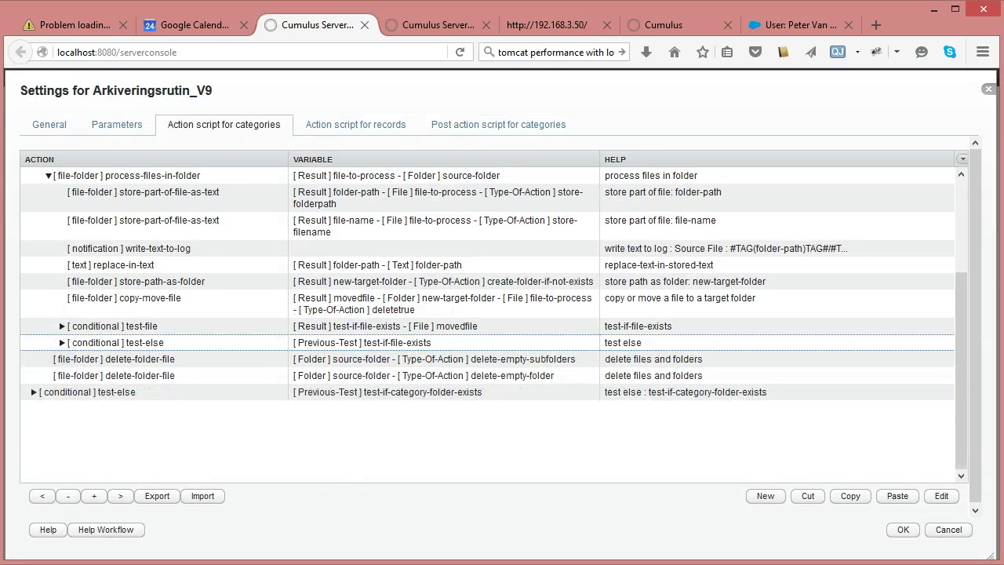
Step: Collapse the process-files-in-folder action and inspect the delete-folder-file action that deletes empty subfolders, closing it without changes
click(50, 180)
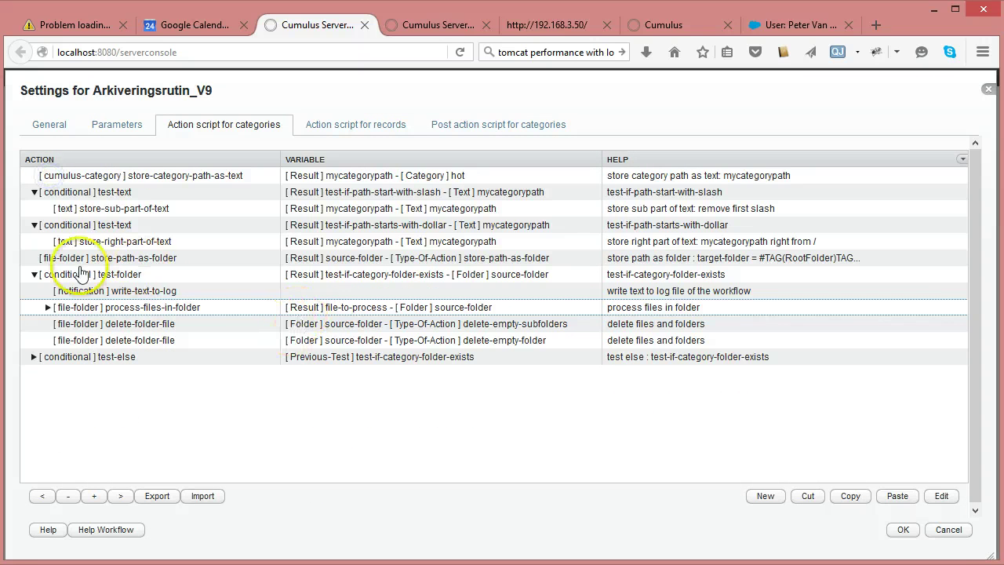
click(143, 309)
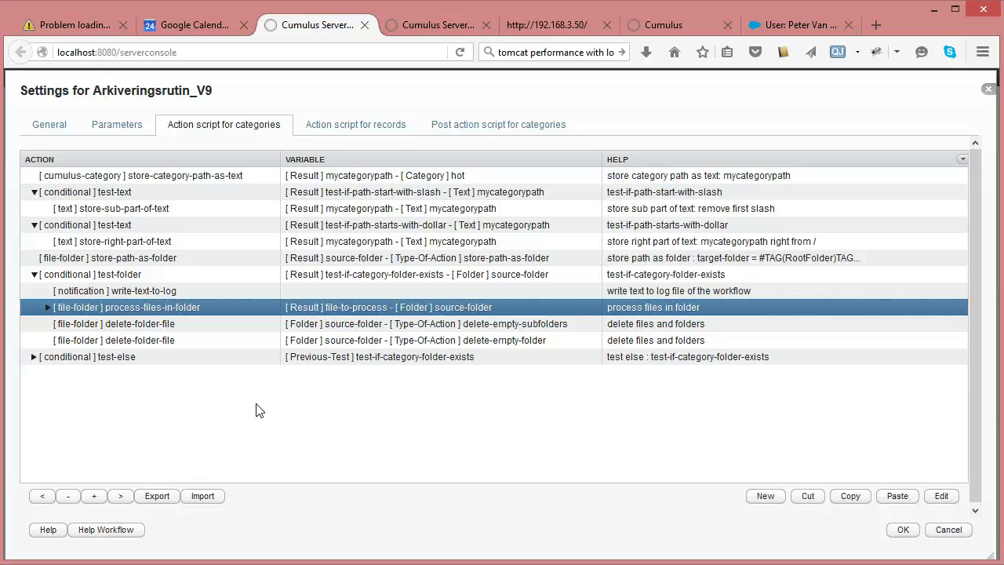
double_click(181, 329)
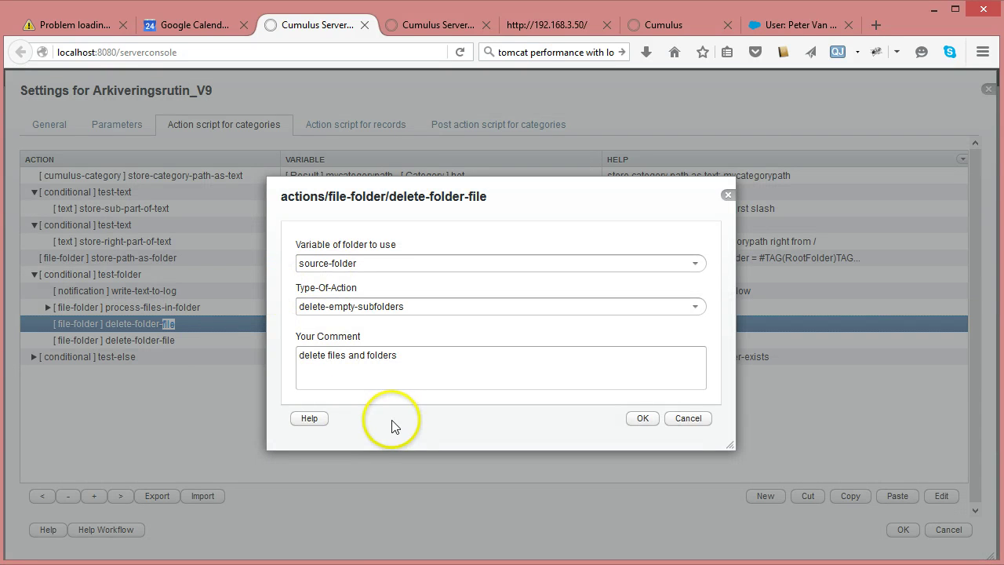
click(685, 419)
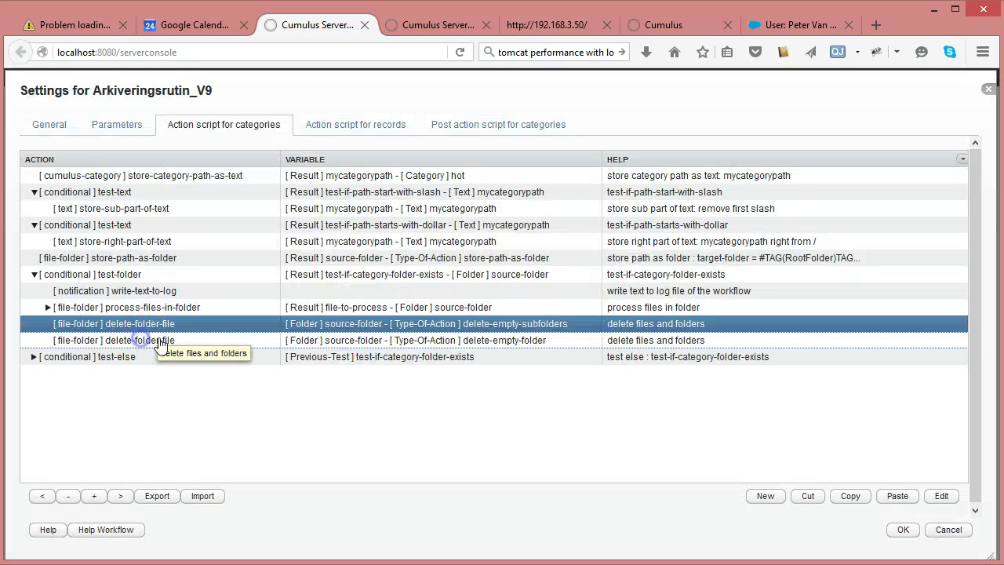
Step: Inspect the settings of the delete-folder-file action that deletes the empty source folder and close them without changes
click(166, 340)
double_click(167, 340)
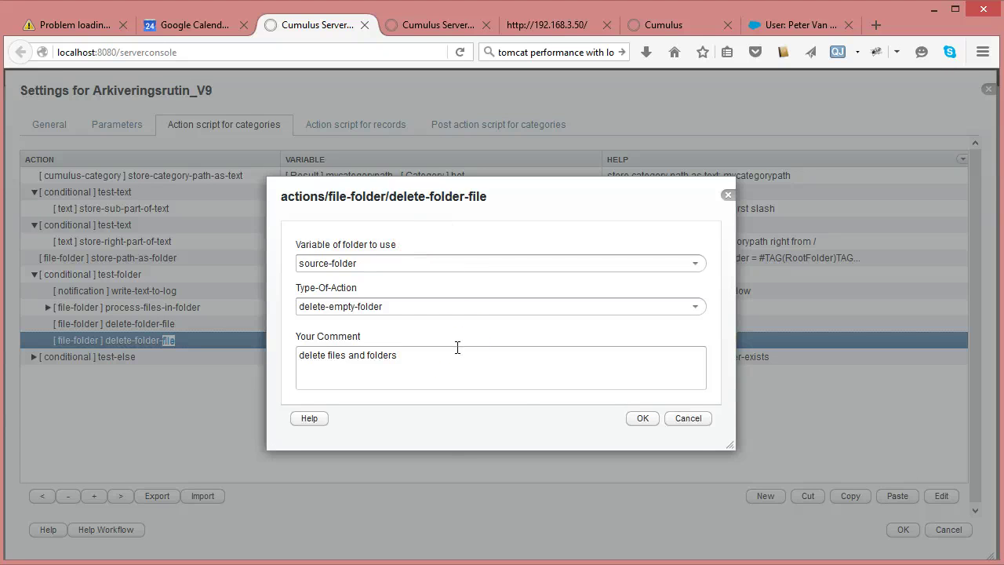
click(694, 419)
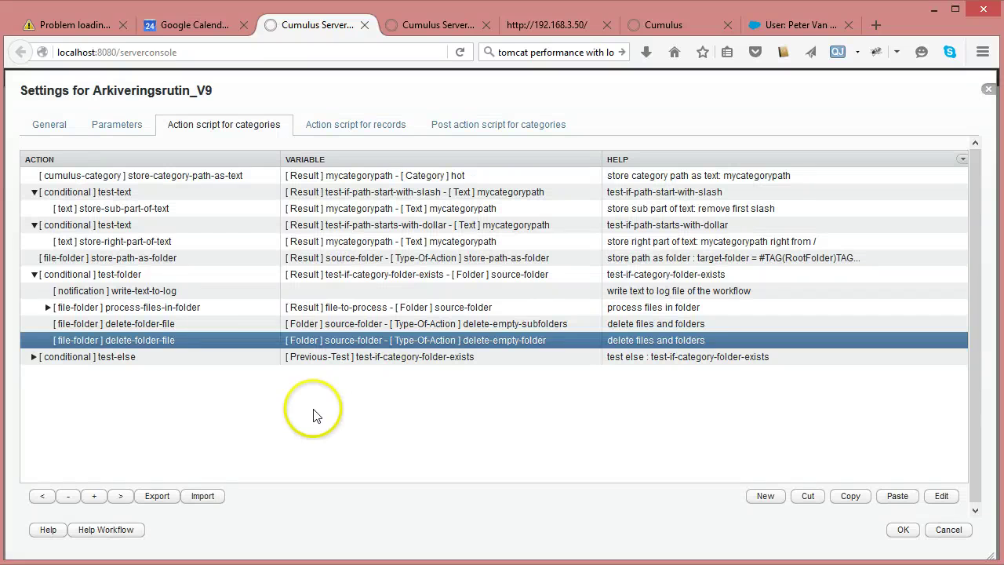
Step: Collapse the test-folder condition in the category action script and close the Arkiveringsrutin_V9 settings without changes
click(34, 273)
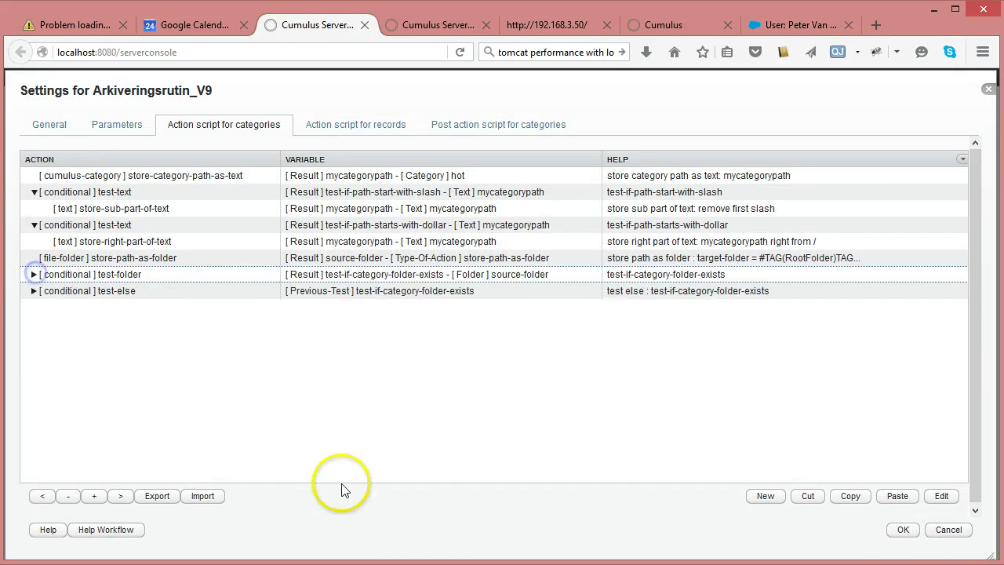
click(949, 532)
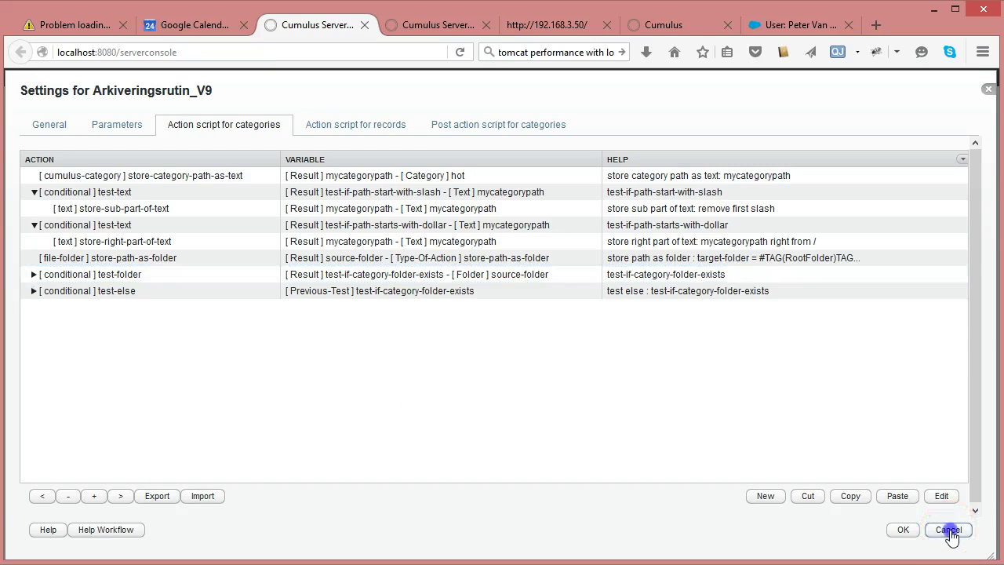
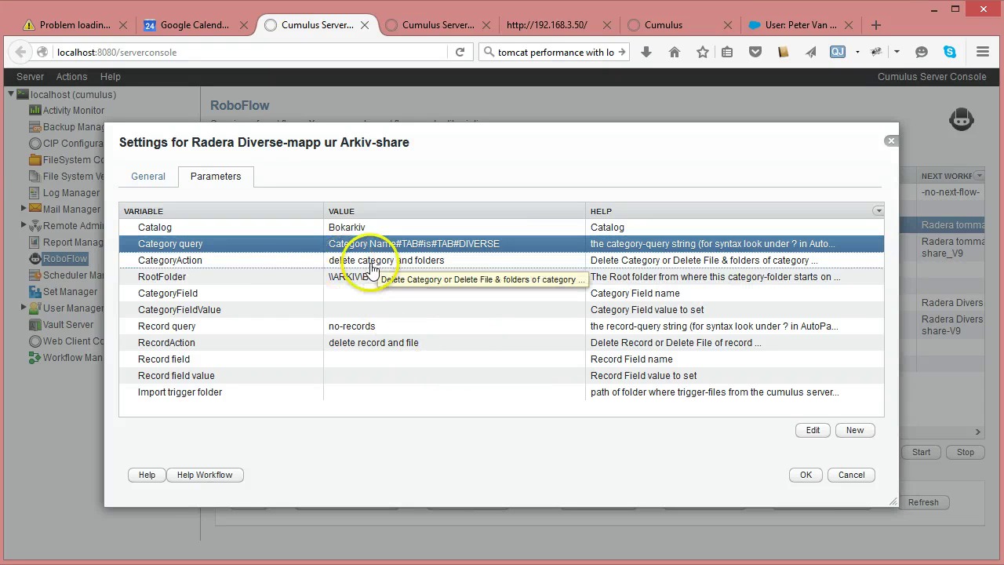
Step: Review the CategoryAction, RootFolder and Record query parameters of Radera Diverse-mapp ur Arkiv-share and close its settings without changes
click(339, 265)
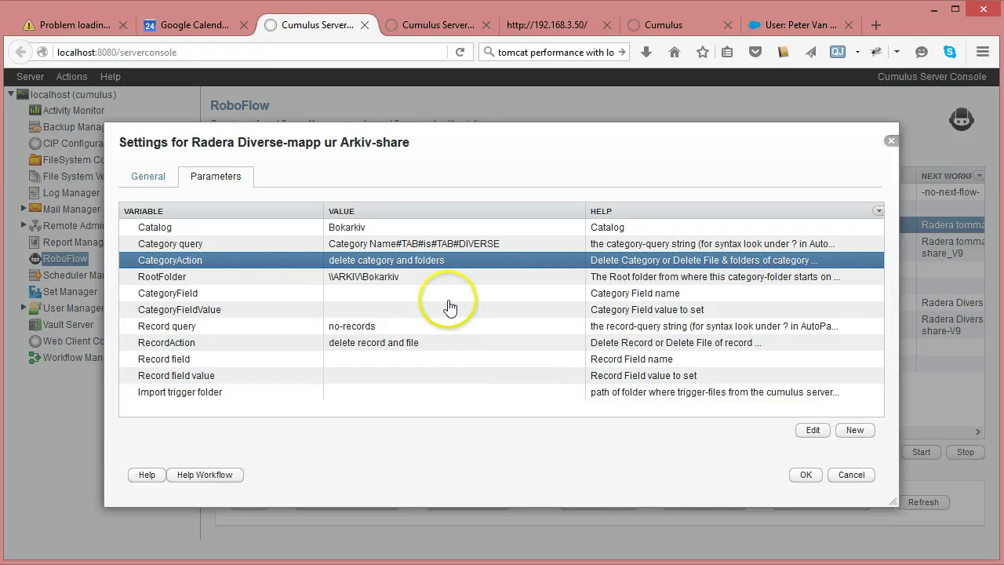
click(415, 278)
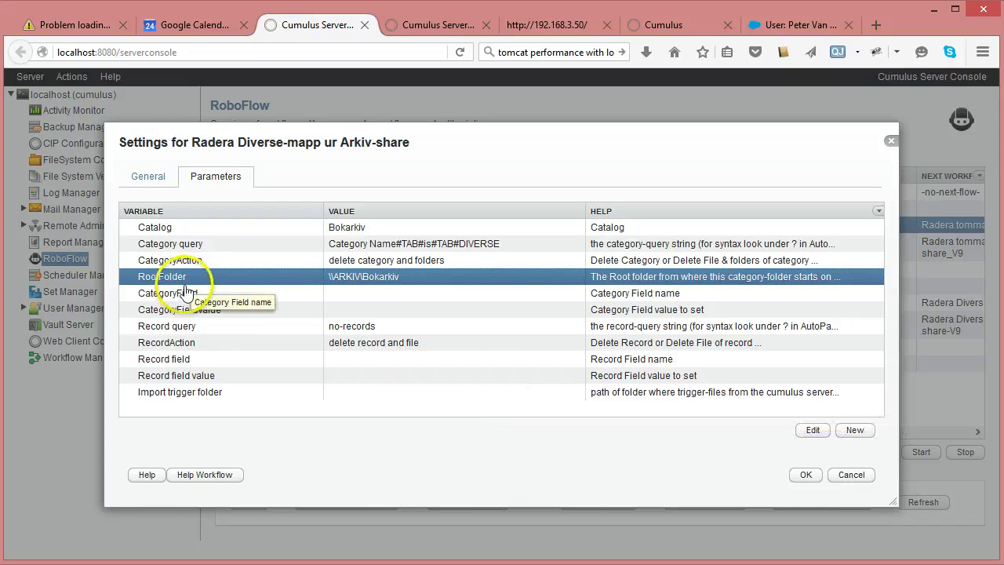
click(346, 328)
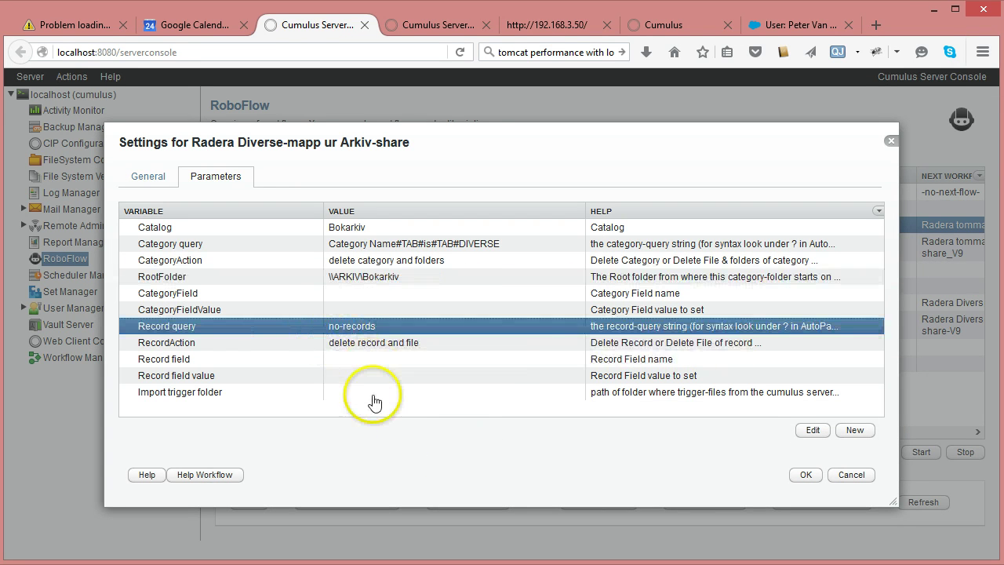
click(852, 474)
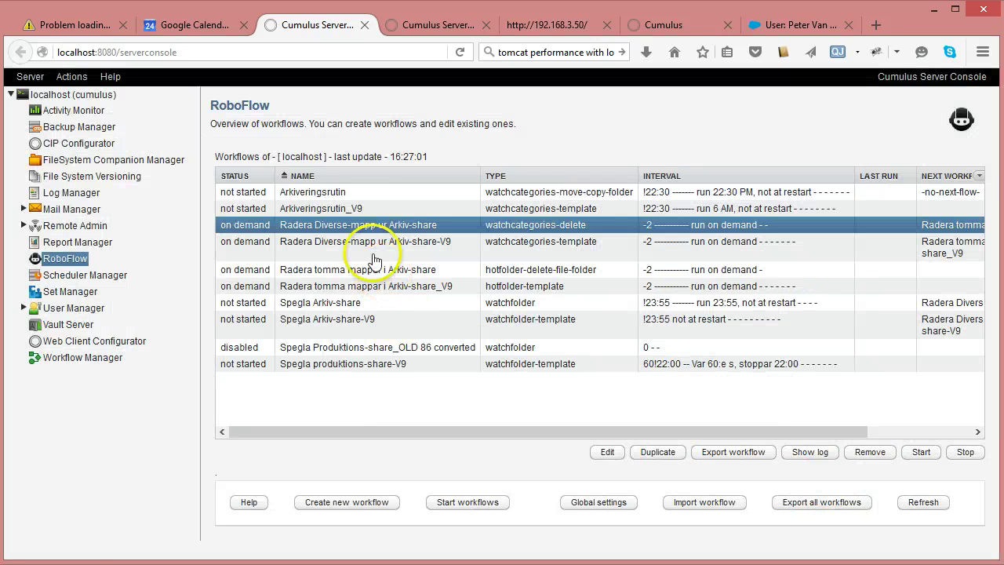
Step: Open the Radera Diverse-mapp ur Arkiv-share-V9 workflow and review its Catalog, Category query, Record query and RootFolder parameters
click(361, 227)
double_click(369, 243)
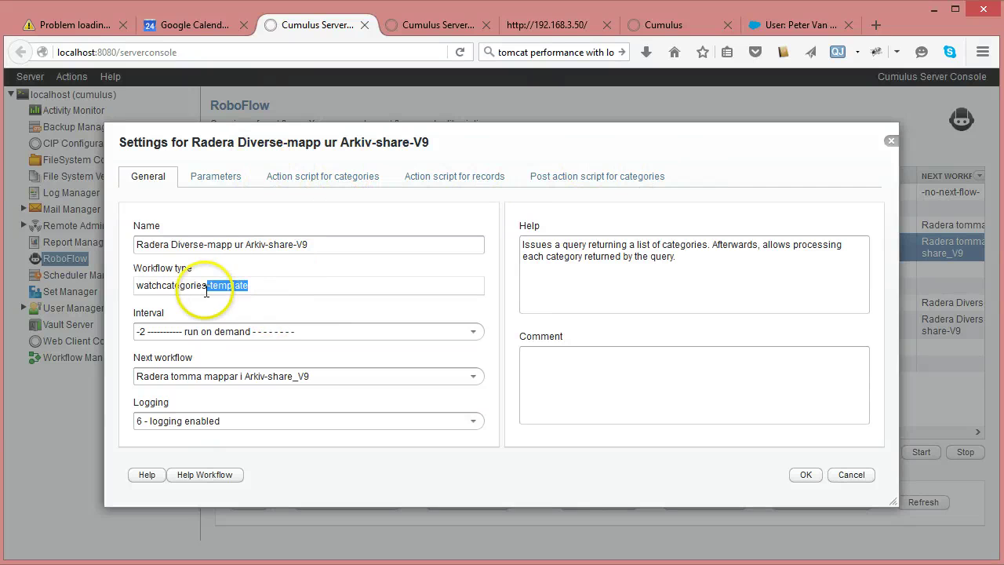
click(210, 179)
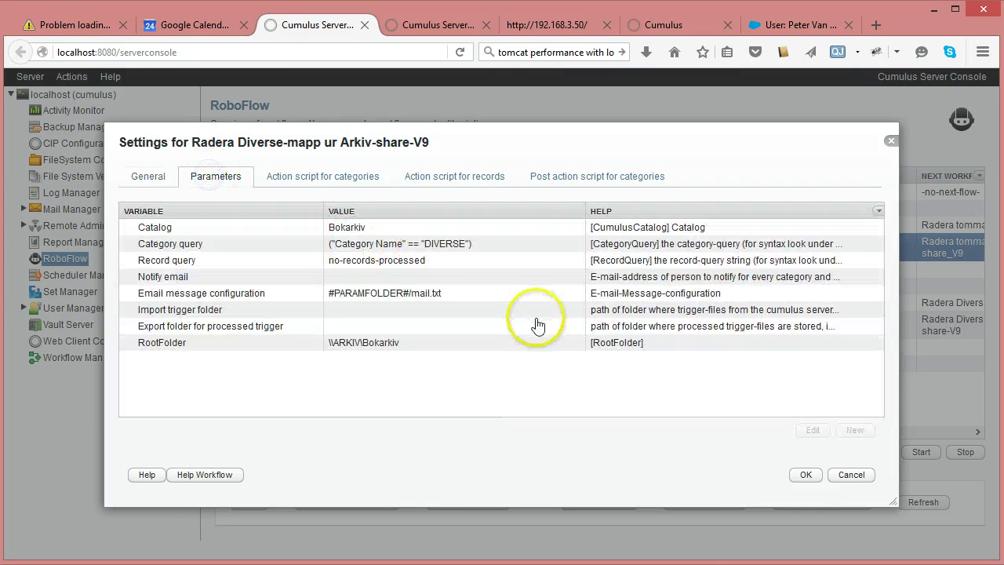
click(363, 230)
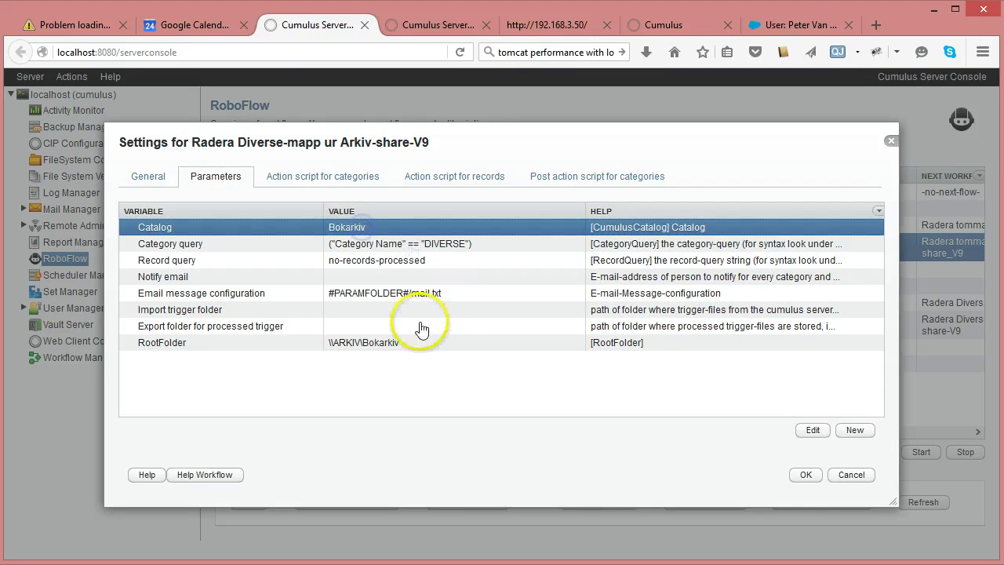
click(390, 246)
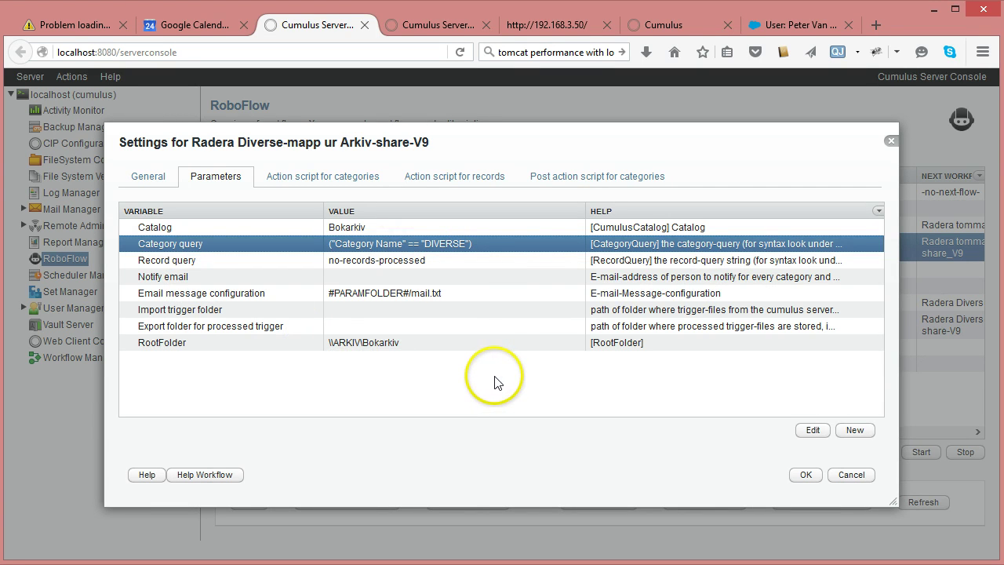
click(370, 263)
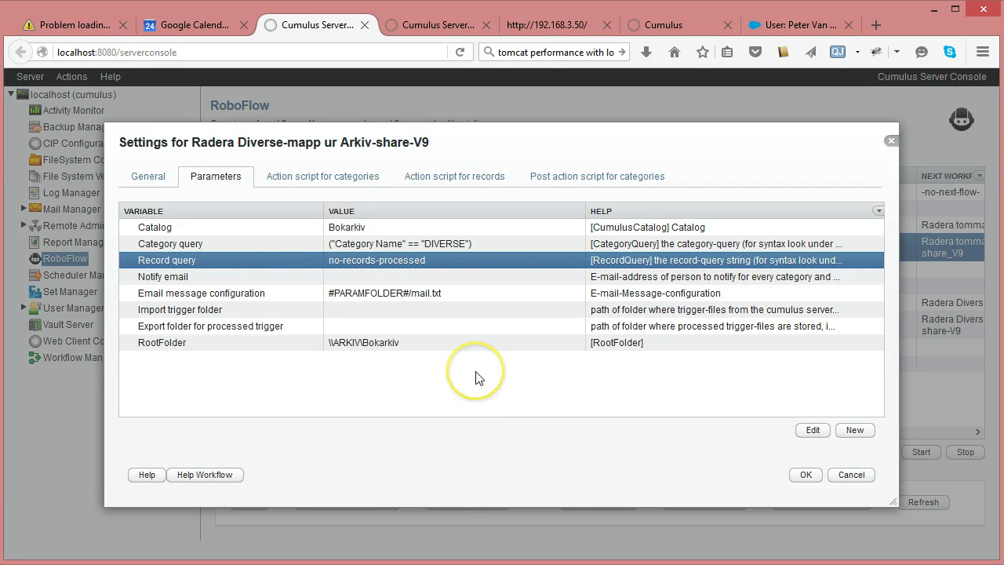
click(177, 345)
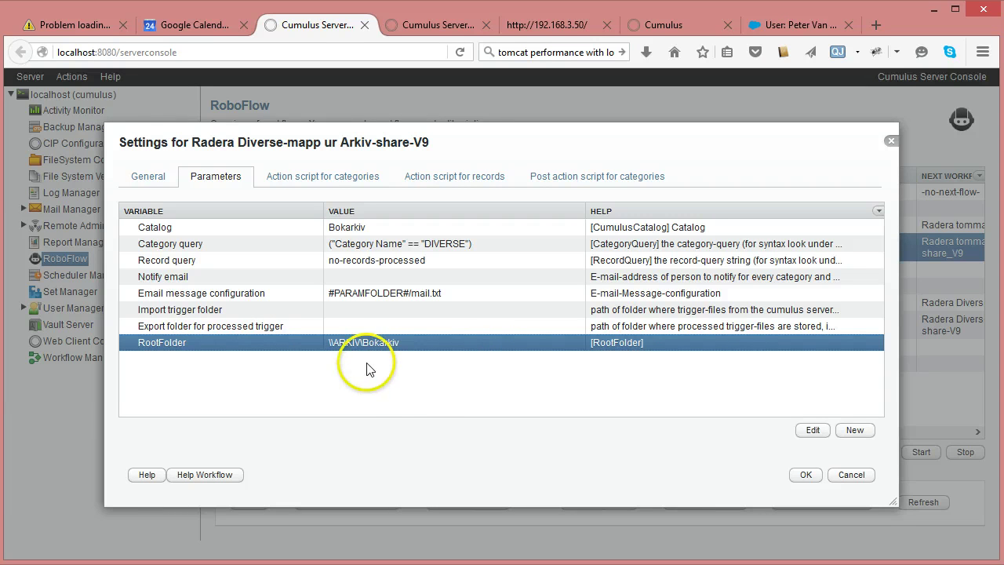
Step: Review the category action script's path-storing and test-text actions, then inspect the store-path-as-folder settings and close them without changes
click(344, 175)
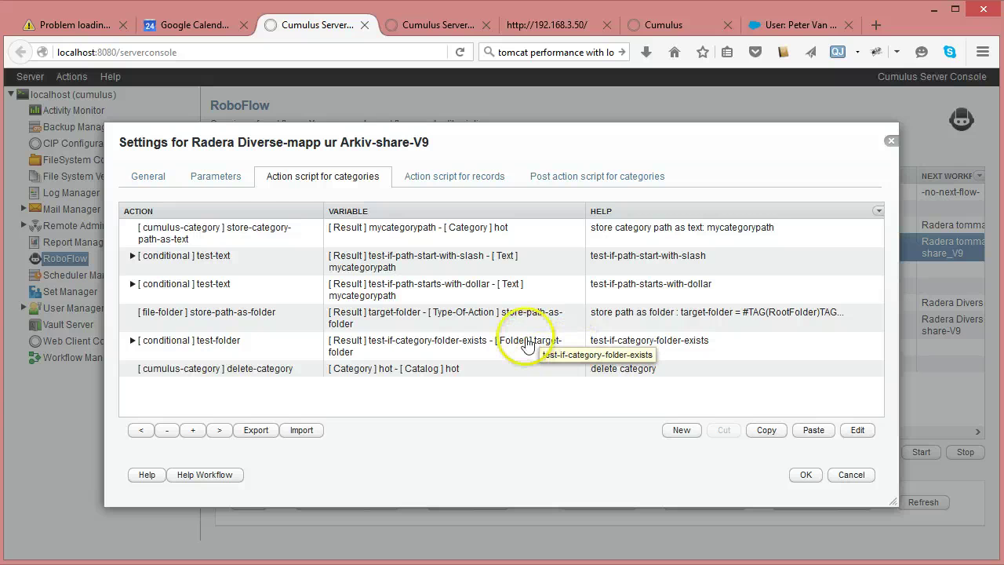
click(258, 231)
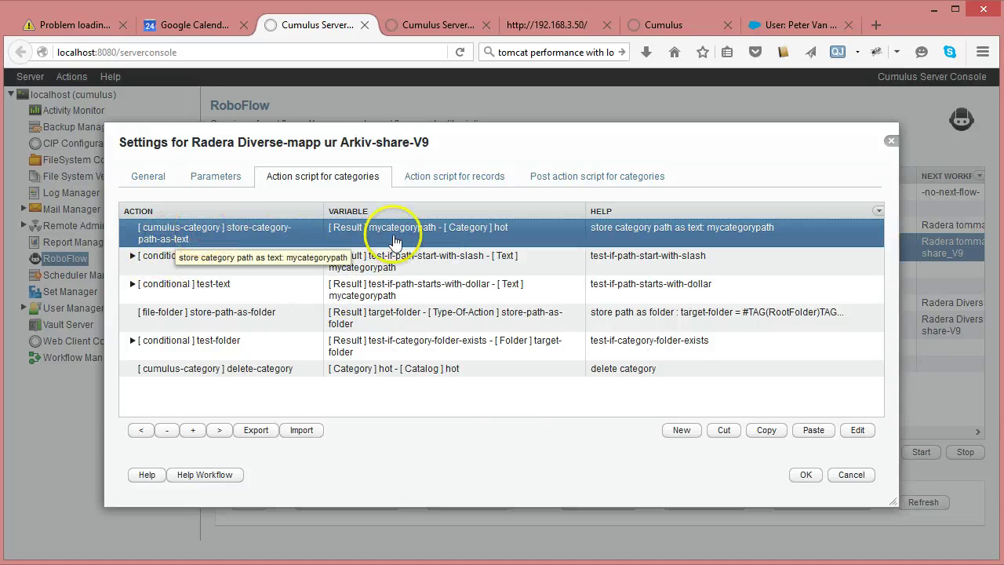
click(276, 264)
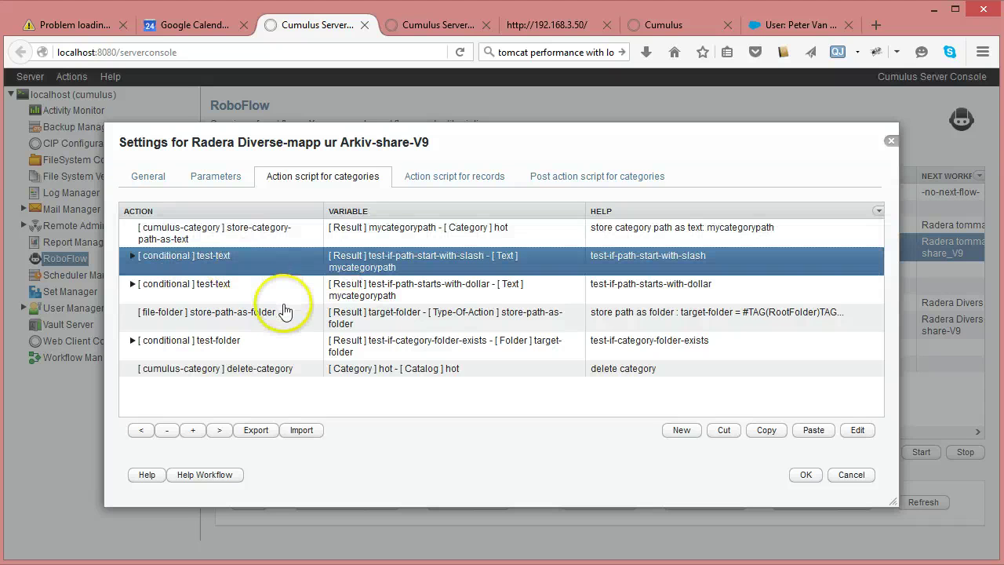
click(227, 288)
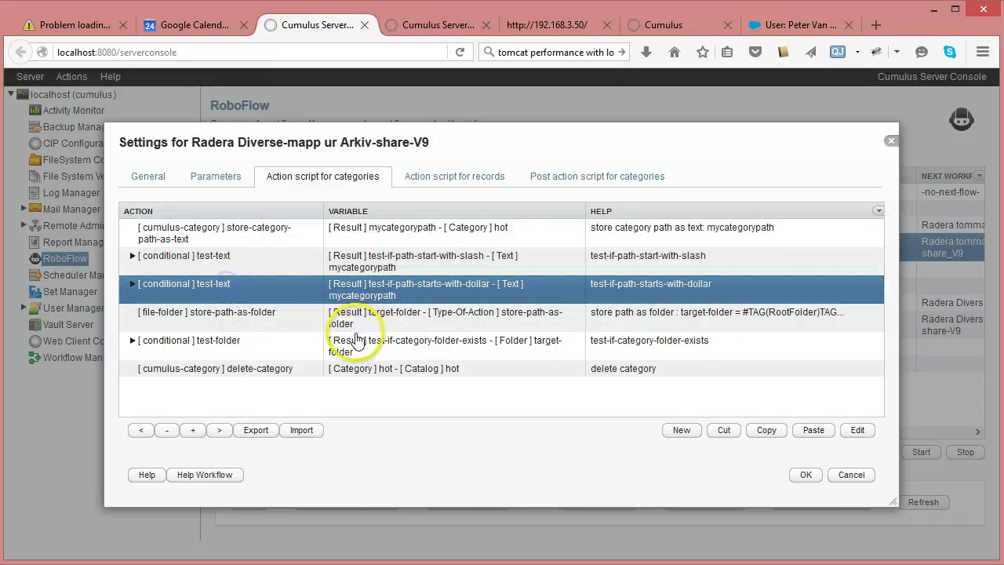
double_click(262, 319)
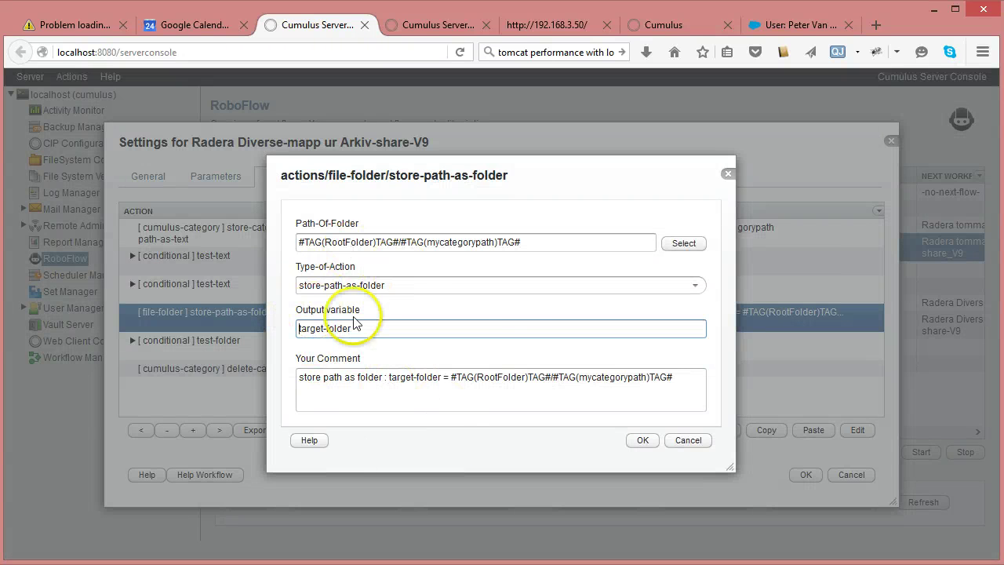
click(689, 440)
Step: Expand the test-folder condition and inspect the log text of its write-text-to-log notification, closing it without changes
click(191, 343)
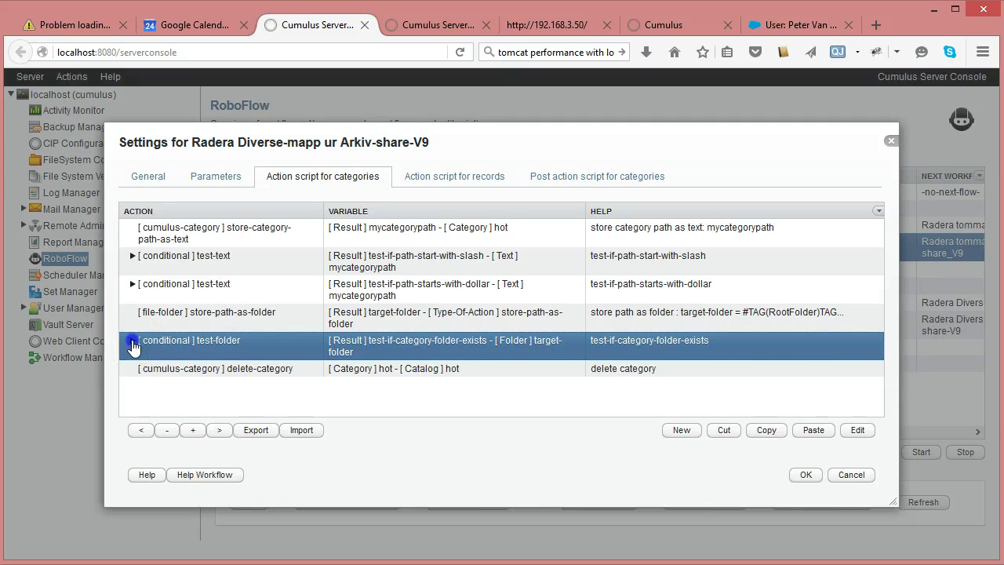
click(132, 342)
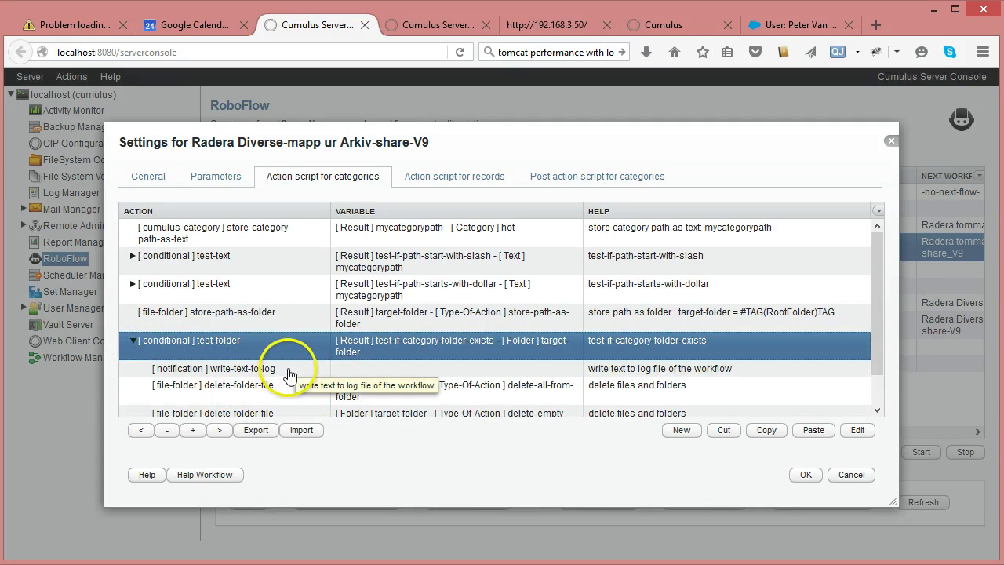
double_click(289, 375)
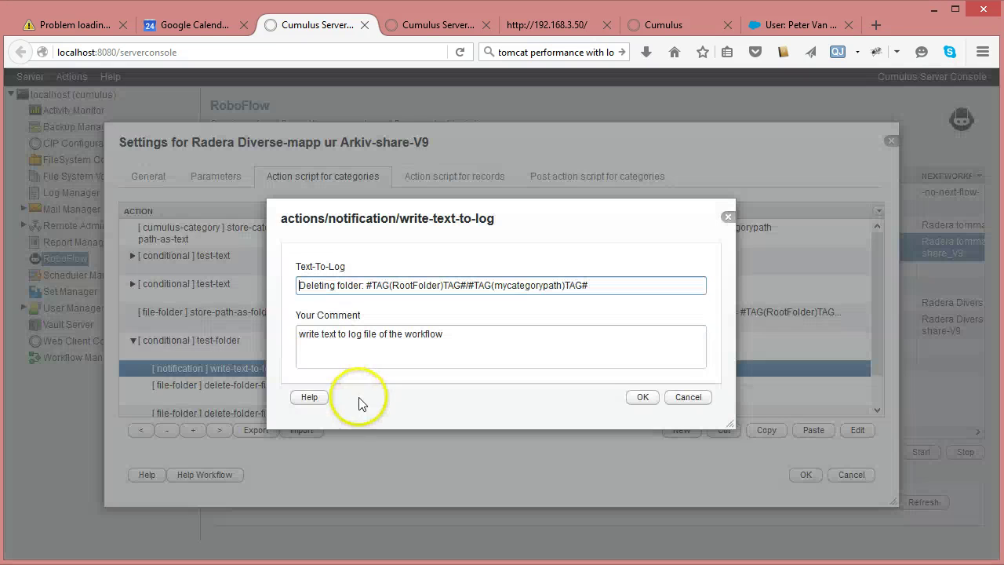
click(669, 400)
Step: Inspect the two delete-folder-file actions under the test-folder condition, delete-all-from-folder and delete-empty-folder, closing each without changes
click(258, 398)
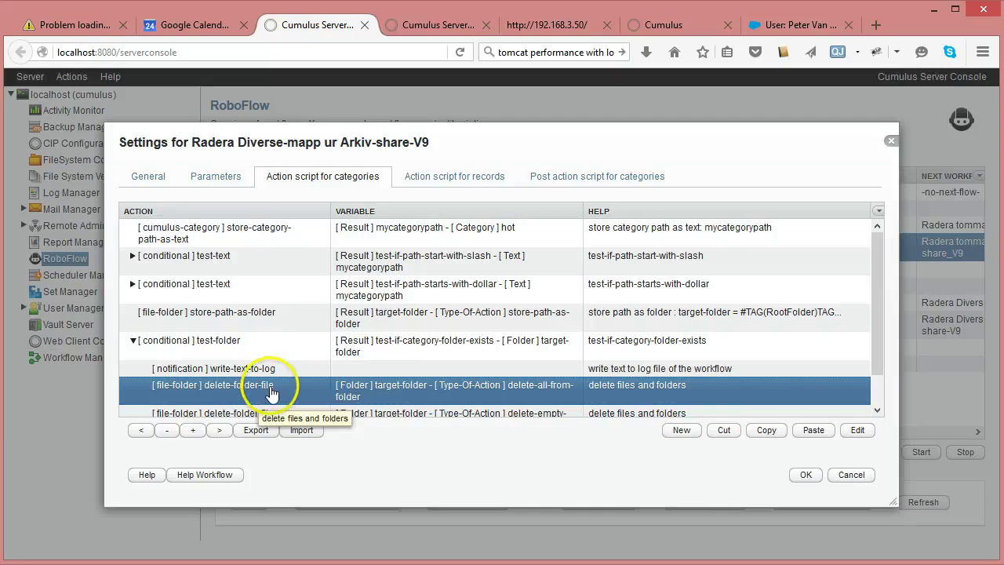
double_click(385, 401)
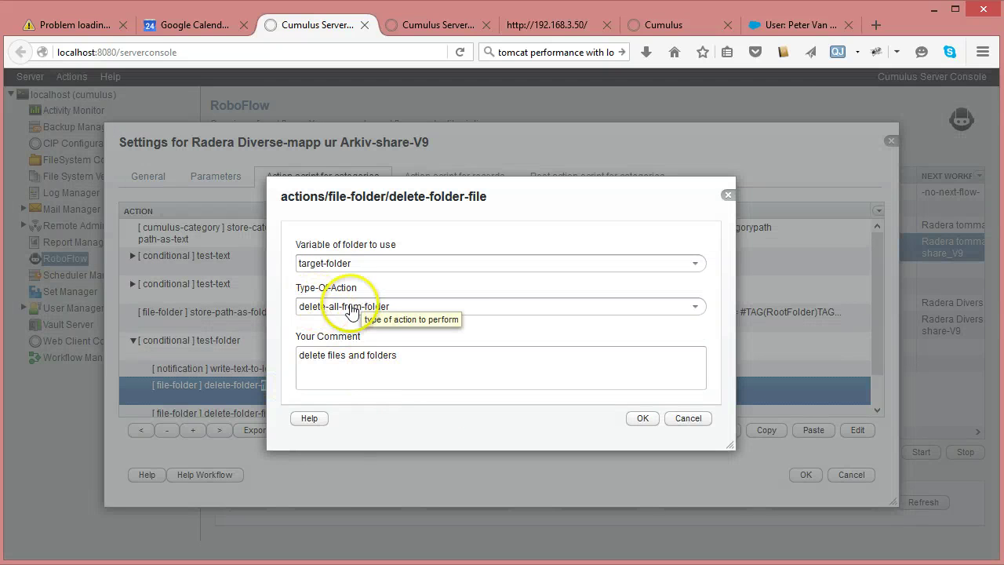
click(692, 418)
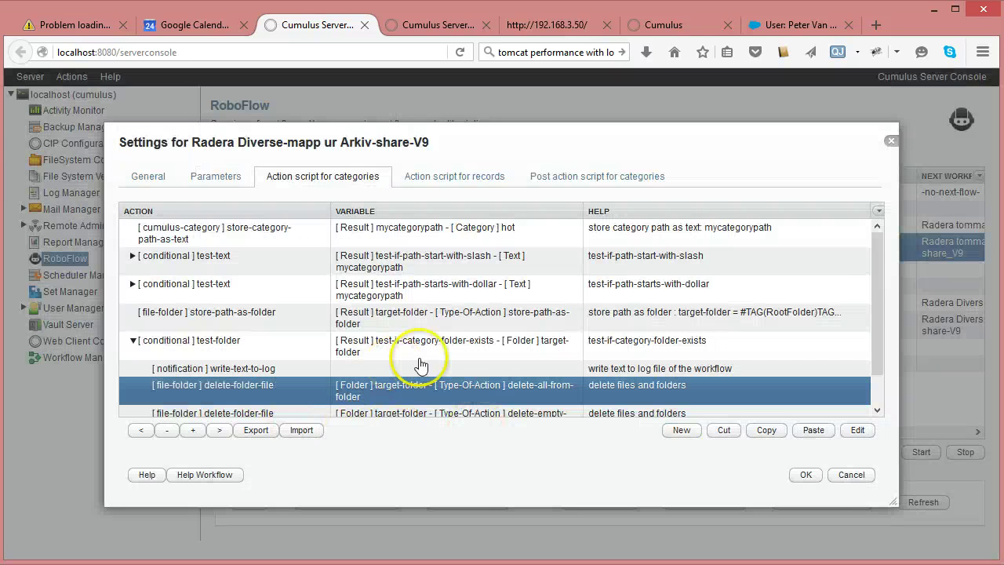
drag(882, 269, 881, 332)
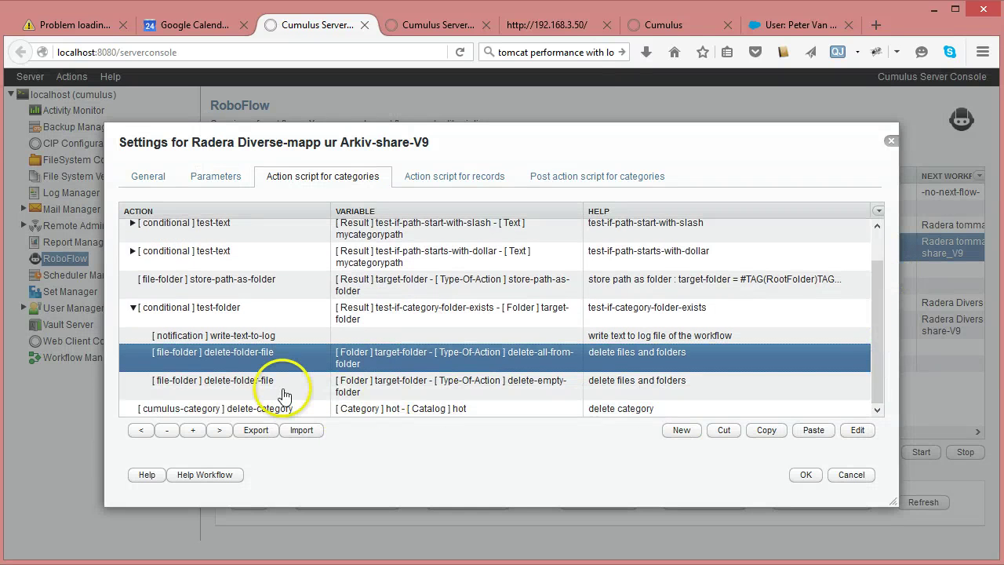
double_click(463, 392)
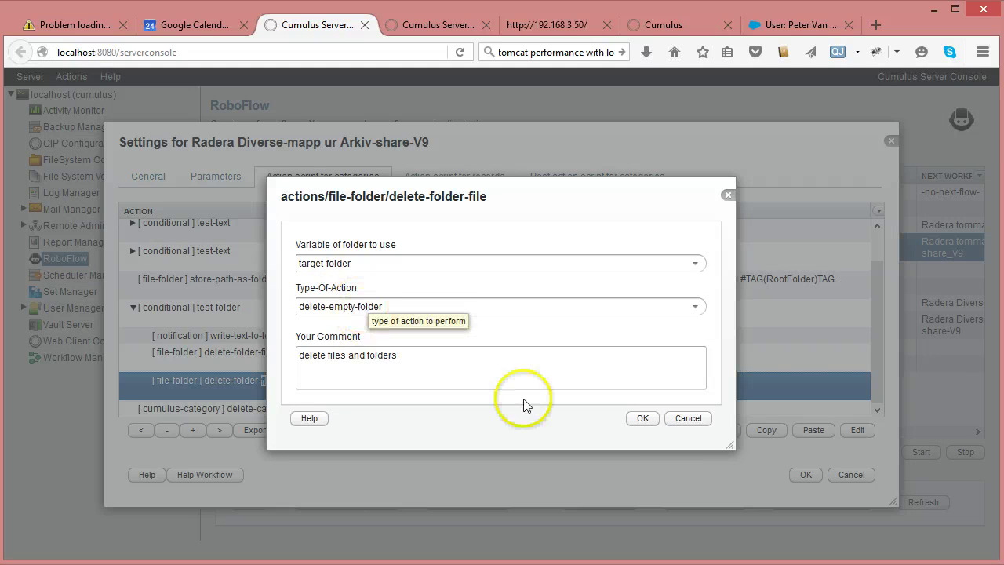
click(689, 418)
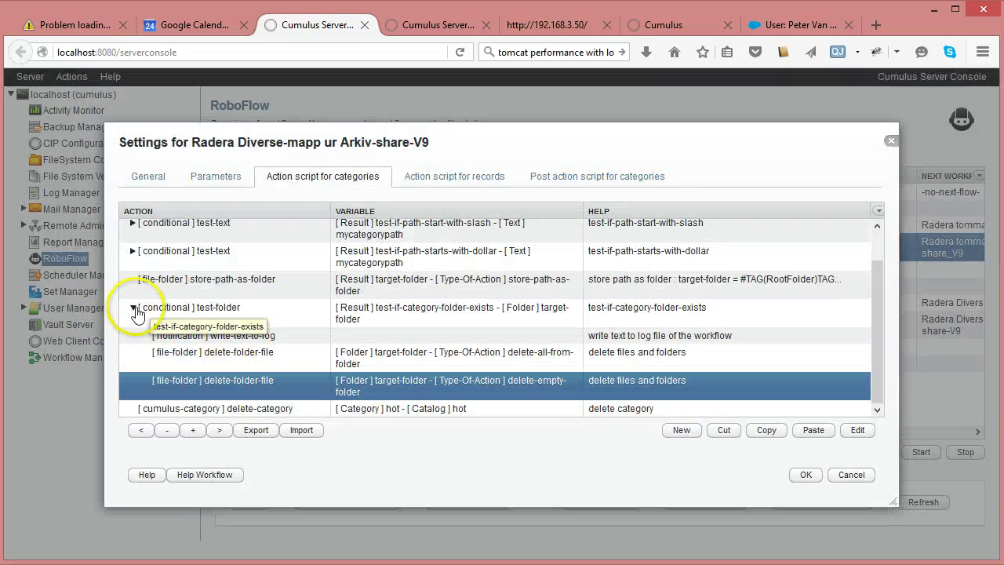
Step: Collapse the test-folder condition, review the delete-category action, and close the Radera Diverse-mapp ur Arkiv-share-V9 settings without changes
click(215, 370)
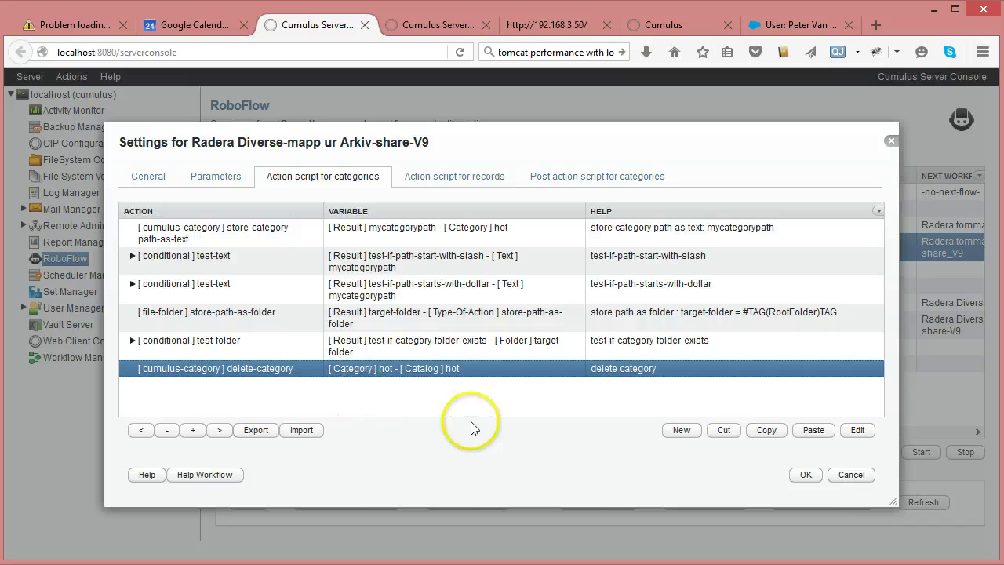
click(863, 482)
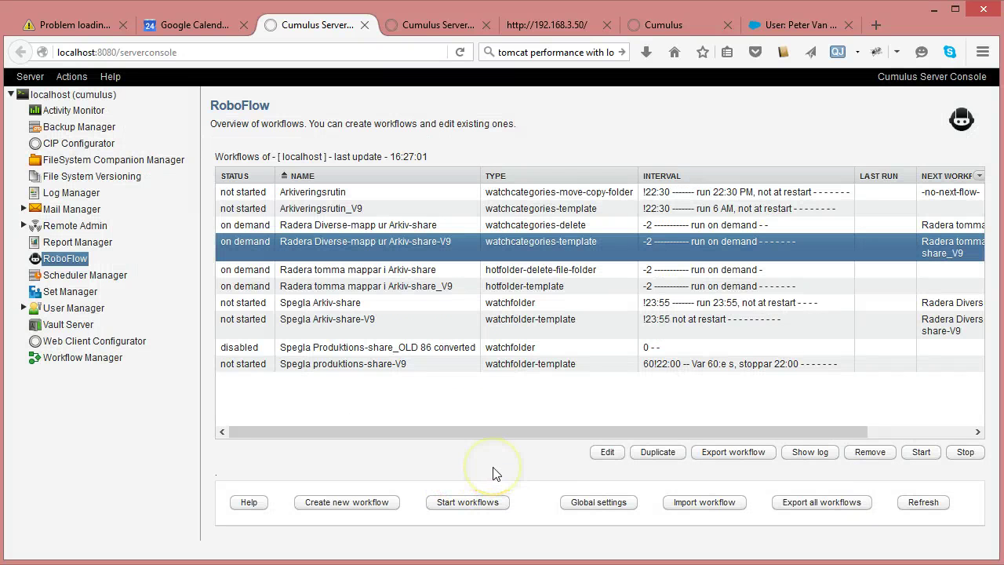
Step: Review the hot folder, DeleteWhenOlderThan and DeleteFileFolder parameters of the old Radera tomma mappar i Arkiv-share workflow, then close its settings without changes
click(386, 268)
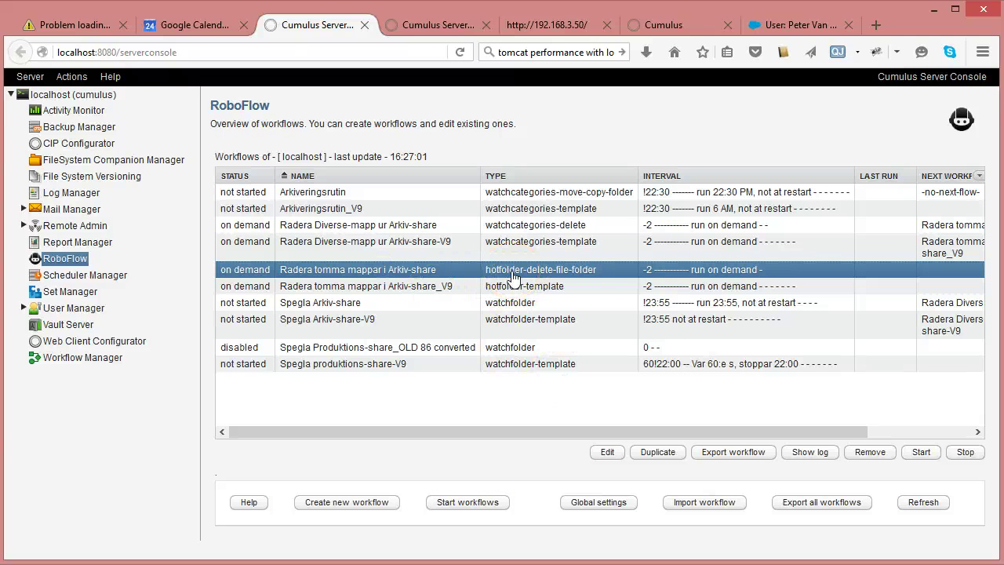
click(556, 285)
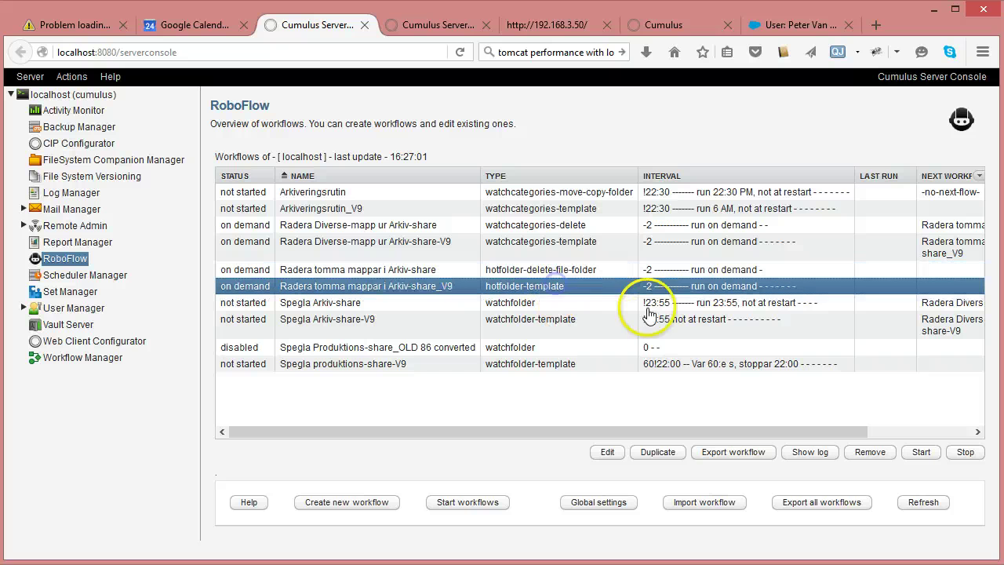
click(449, 270)
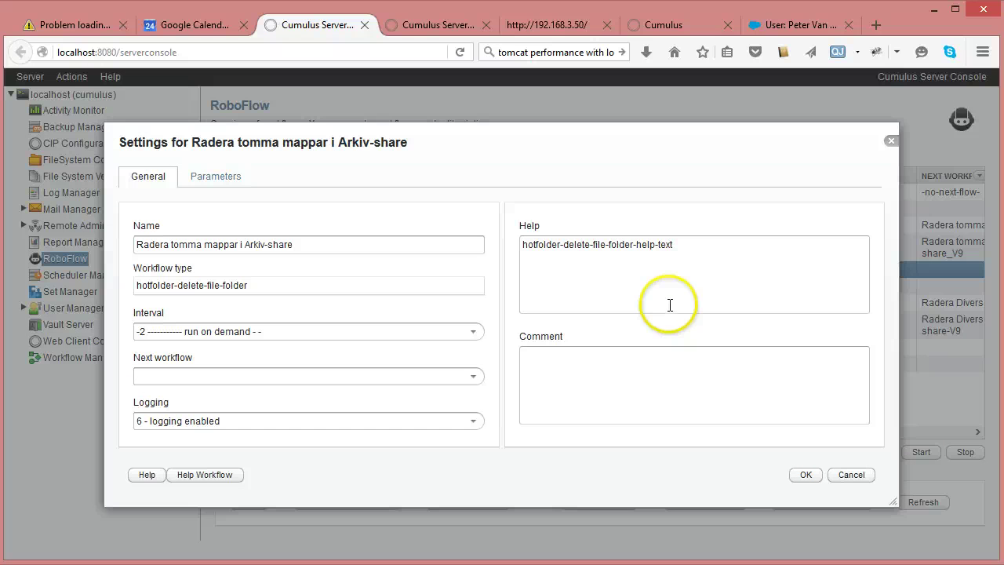
click(232, 180)
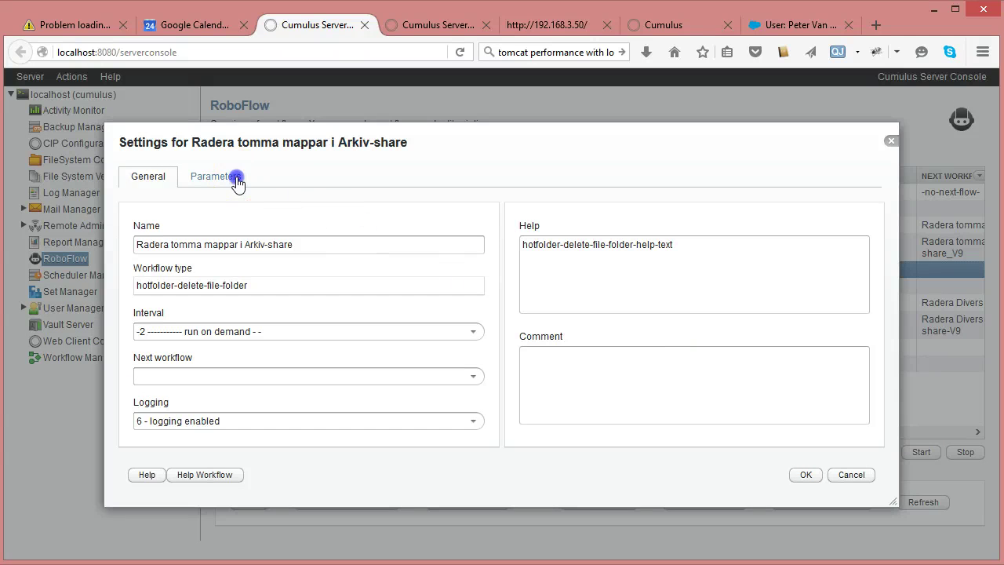
click(402, 227)
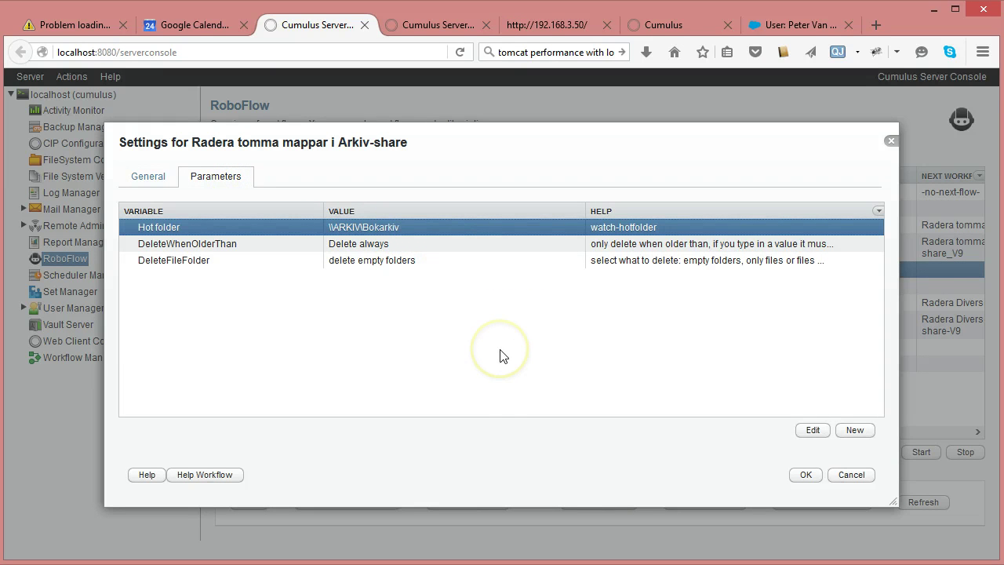
click(250, 243)
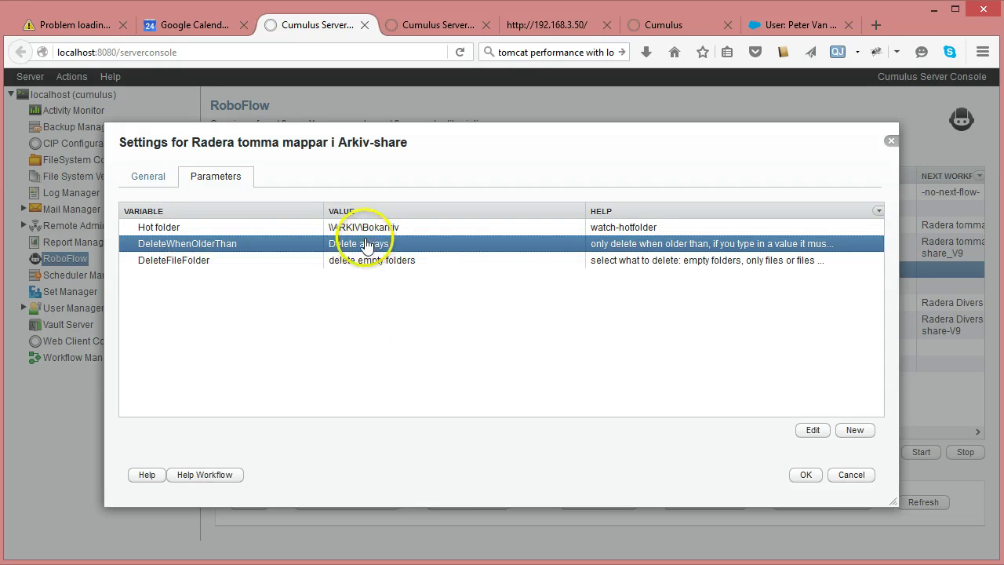
click(325, 261)
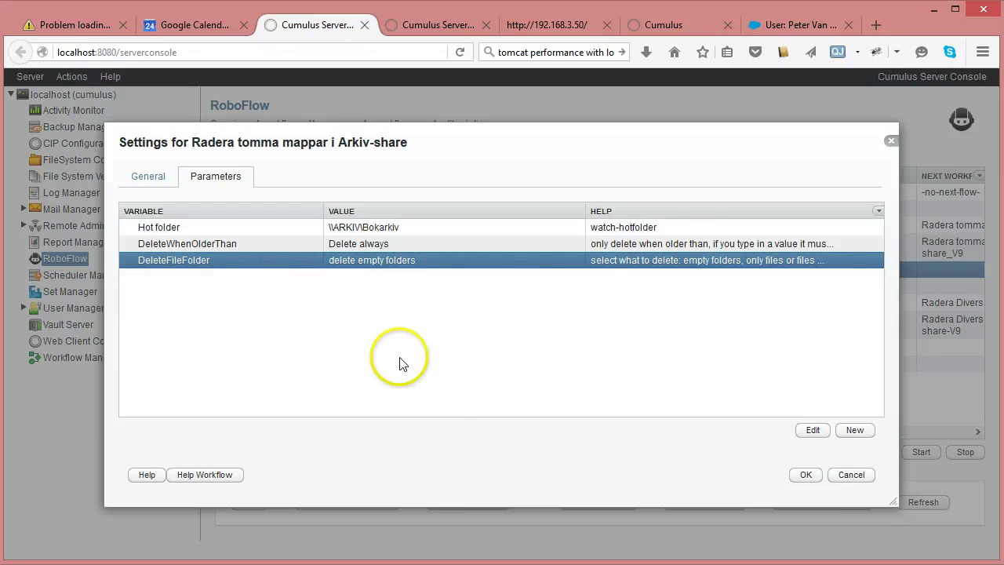
click(851, 475)
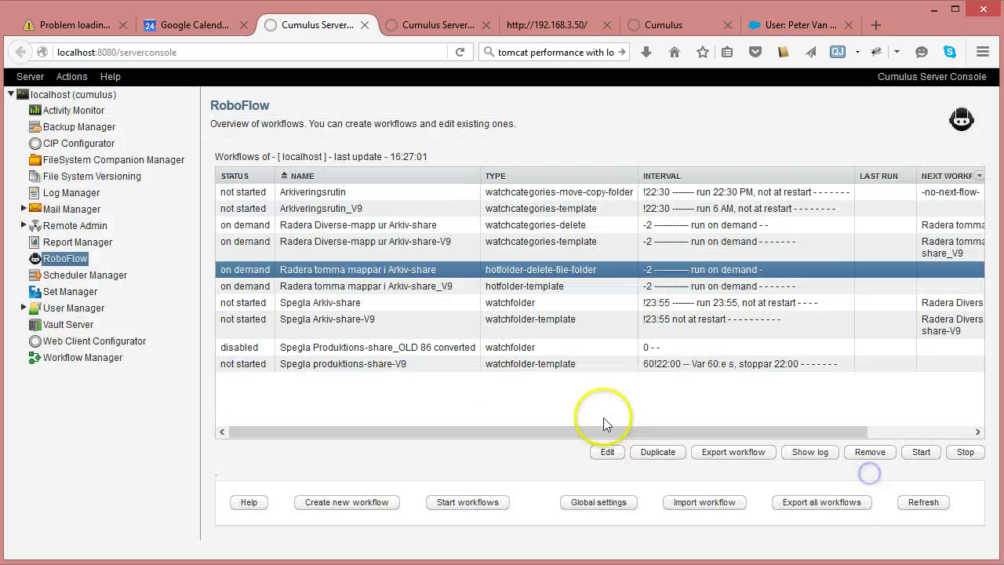
Step: Open the settings of Radera tomma mappar i Arkiv-share_V9 and review its hot folder parameter
double_click(420, 289)
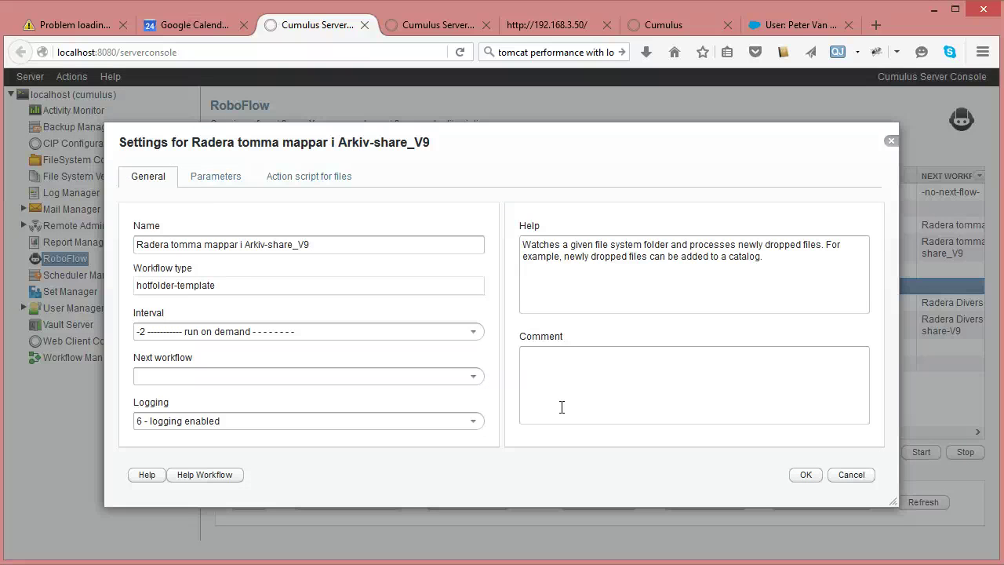
click(208, 179)
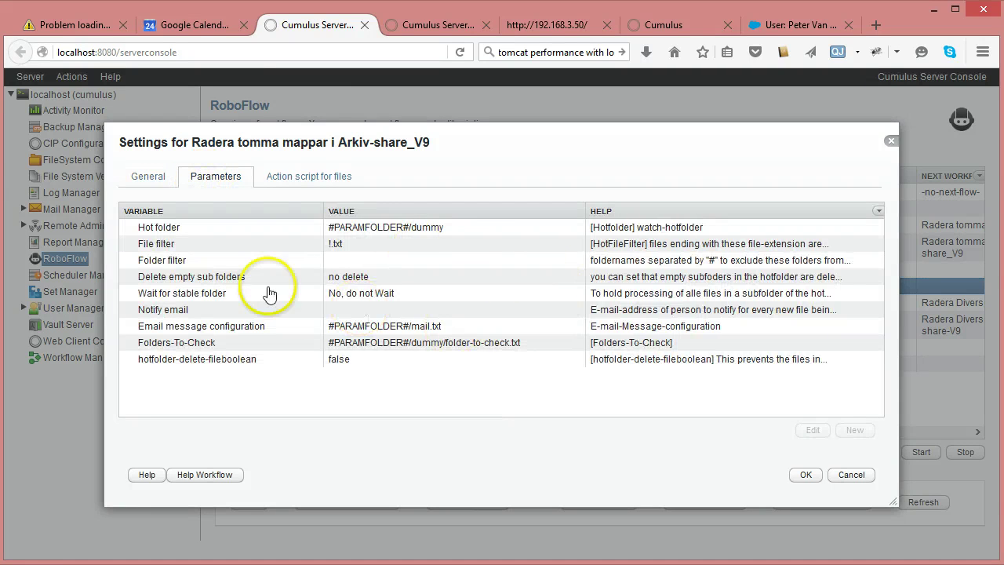
click(201, 234)
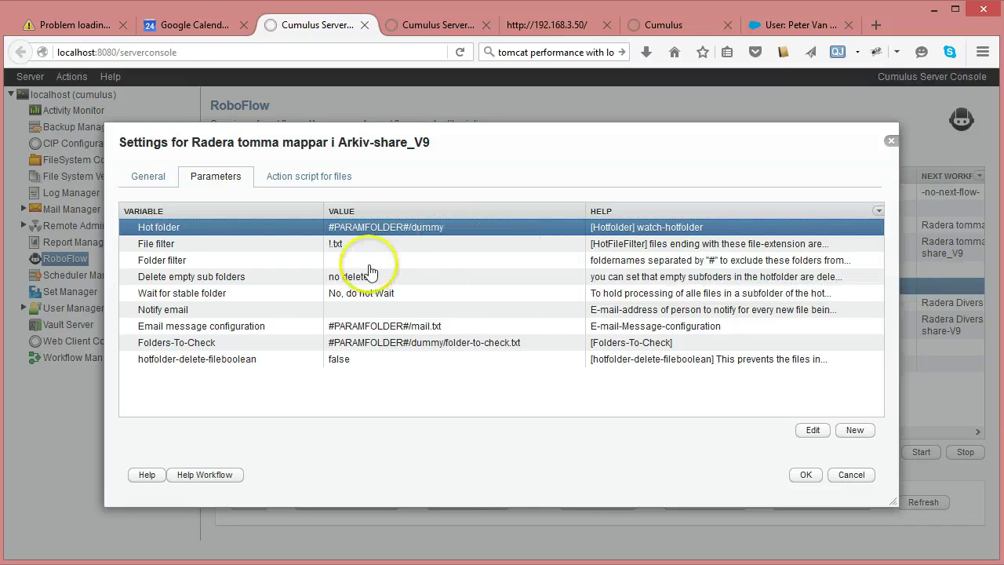
Step: Switch to the File Explorer window of the dummy folder, locate folder-to-check.txt there, and return to the workflow settings
mouse_move(296, 564)
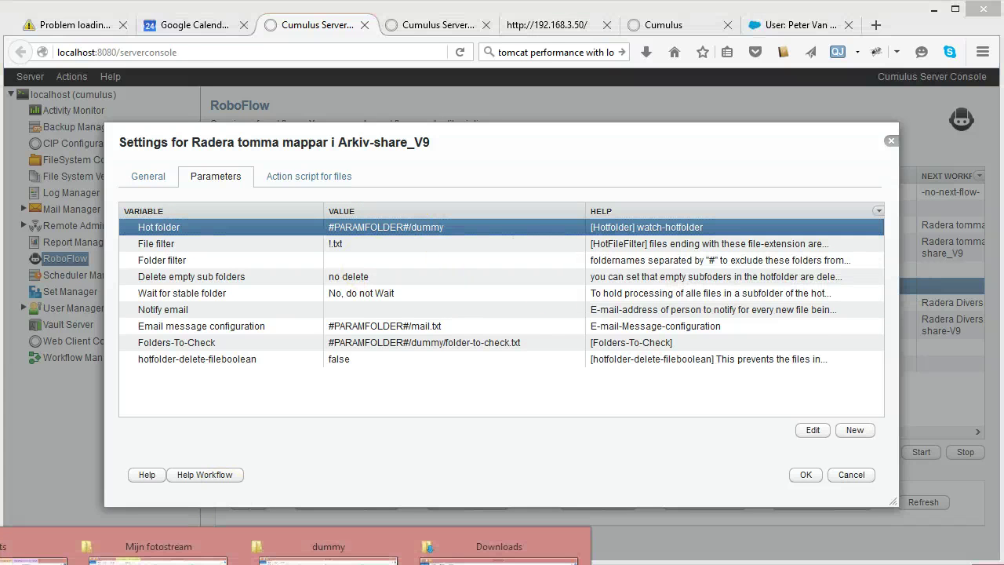
click(329, 560)
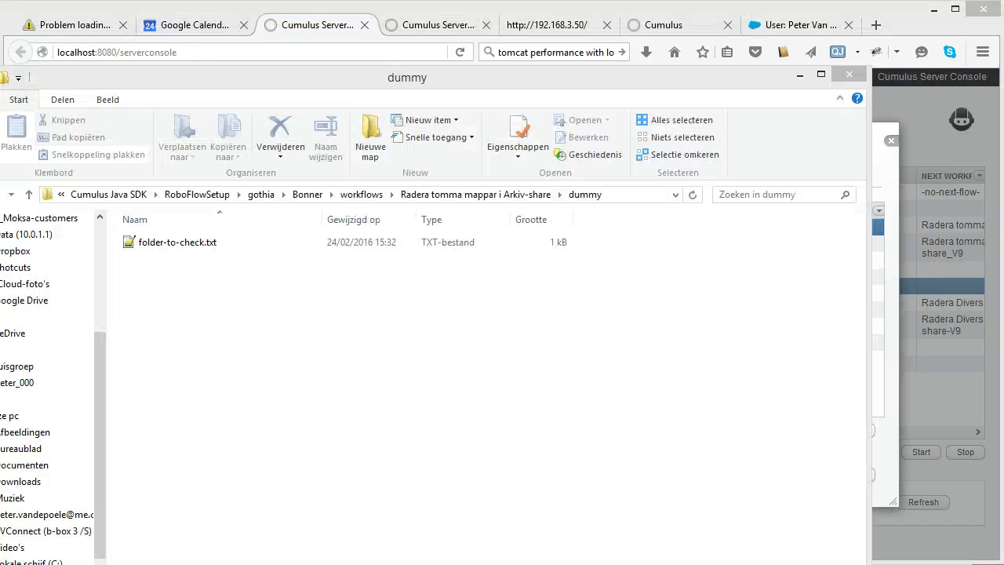
click(507, 196)
double_click(132, 208)
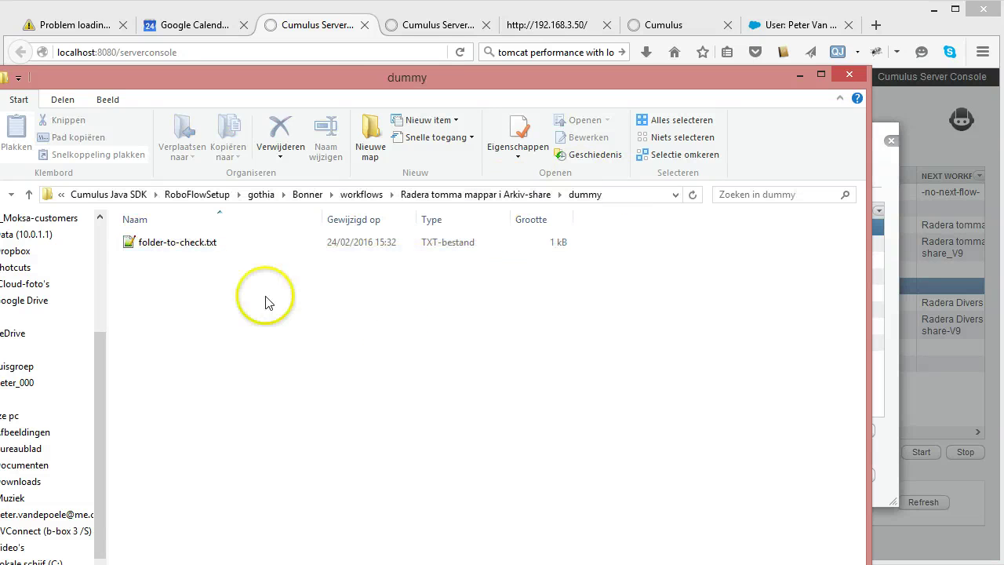
click(141, 244)
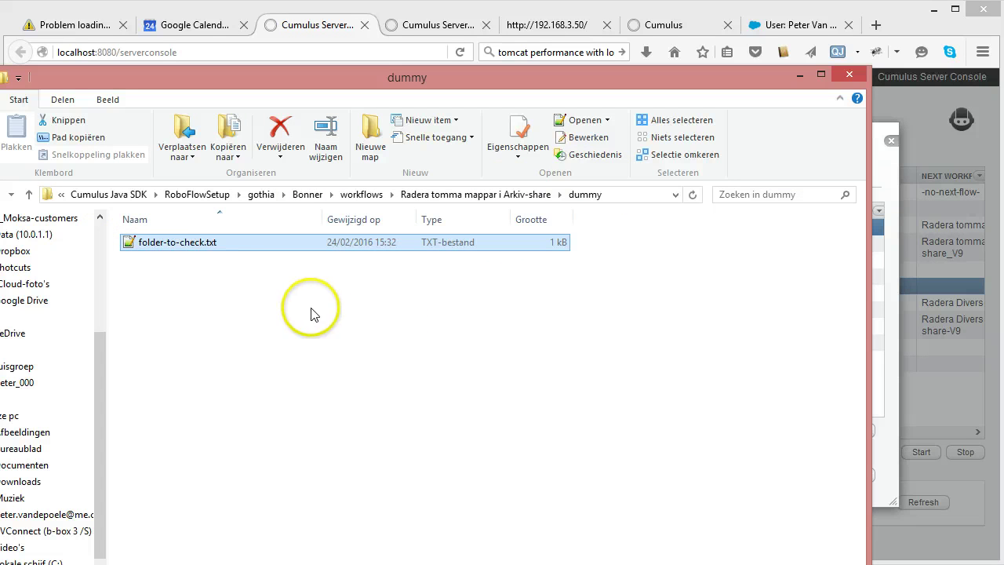
click(800, 75)
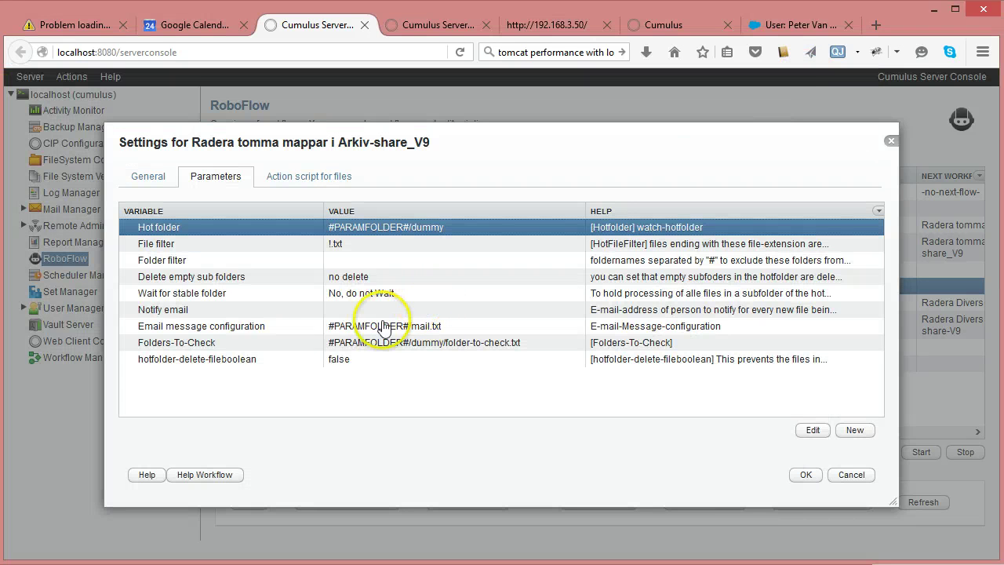
Step: Inspect the folder path table behind the Folders-To-Check parameter, closing the table and the parameter without changes
click(145, 345)
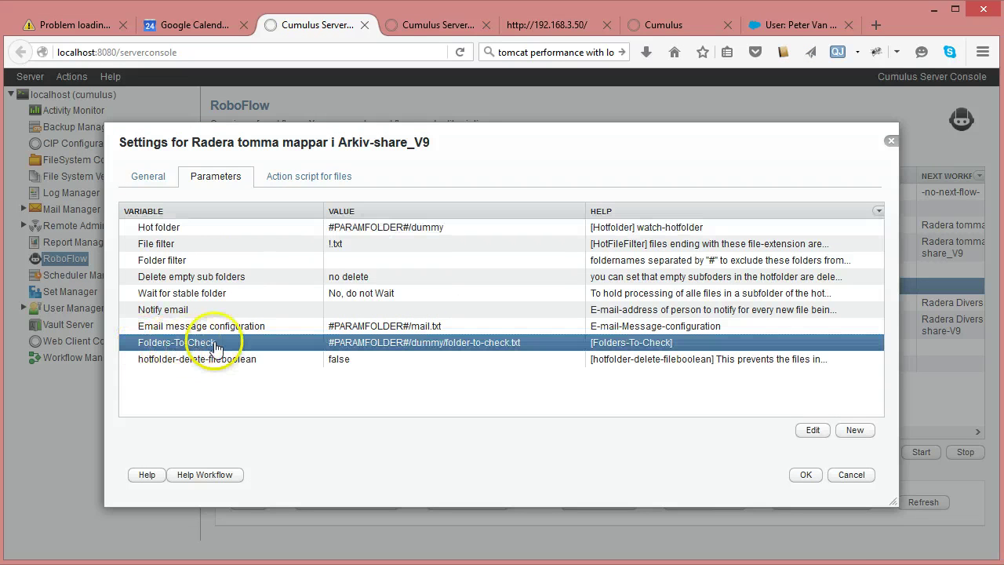
double_click(534, 346)
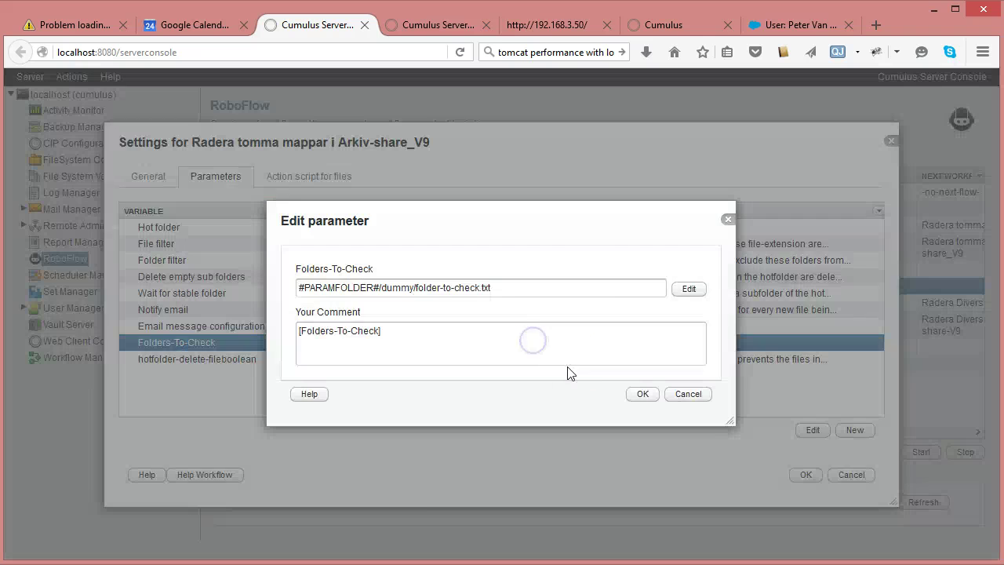
click(693, 287)
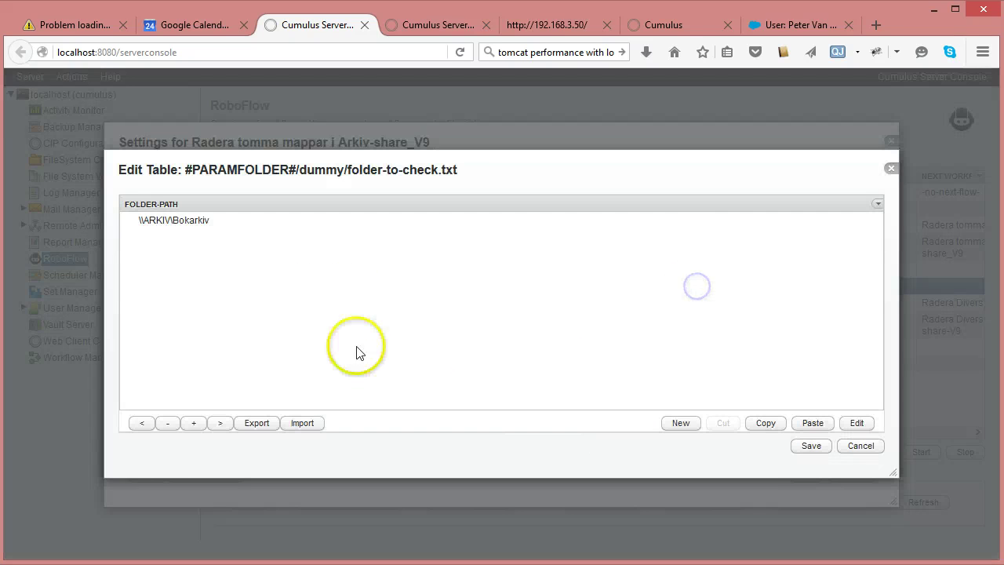
click(146, 222)
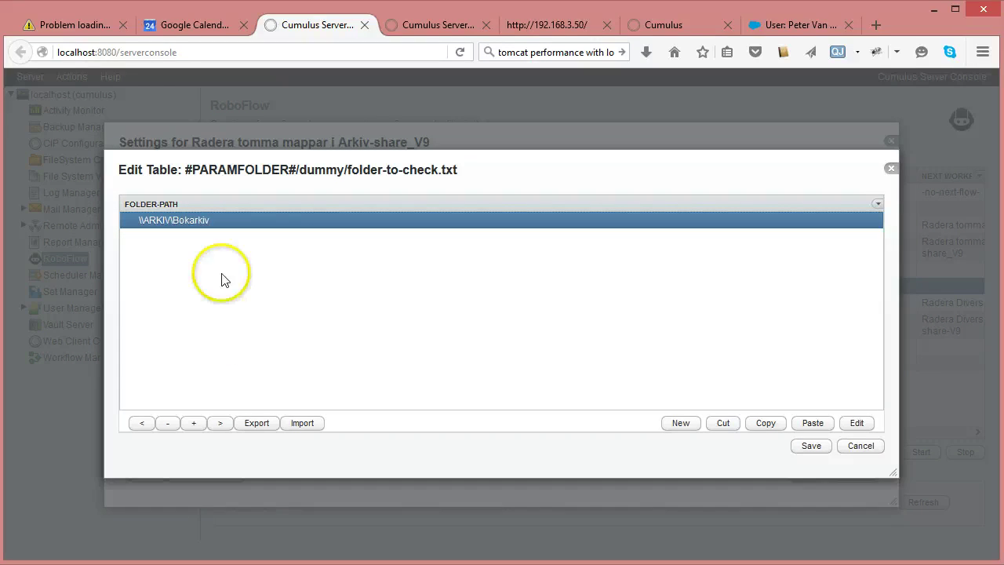
click(859, 446)
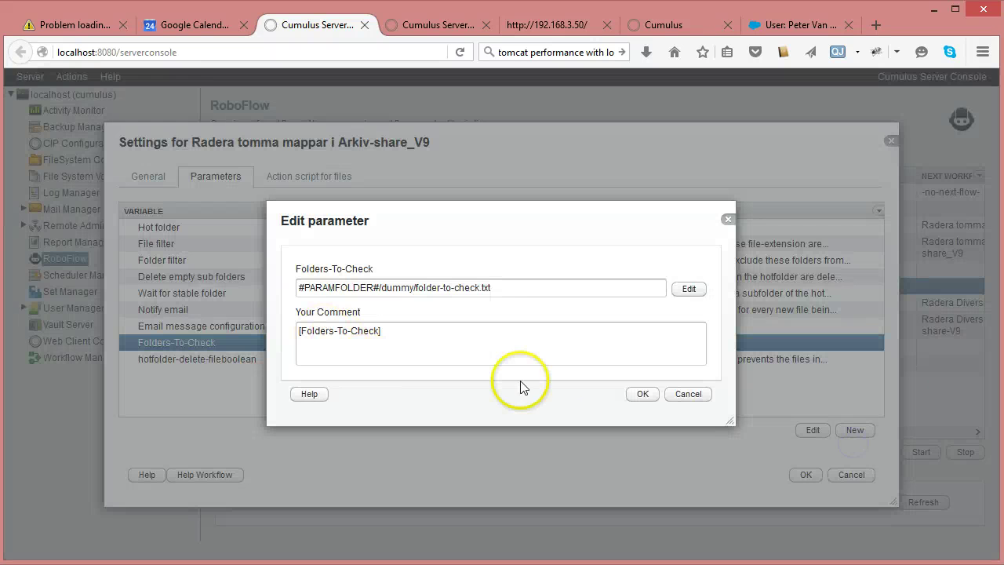
click(690, 395)
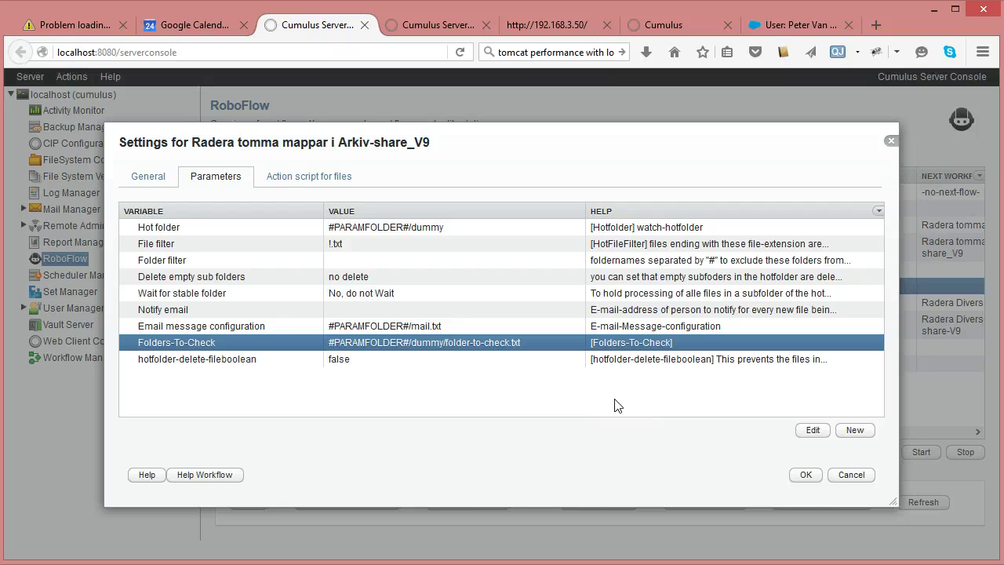
Step: Review the hotfolder-delete-fileboolean parameter and its help text alongside the Folders-To-Check parameter
click(473, 342)
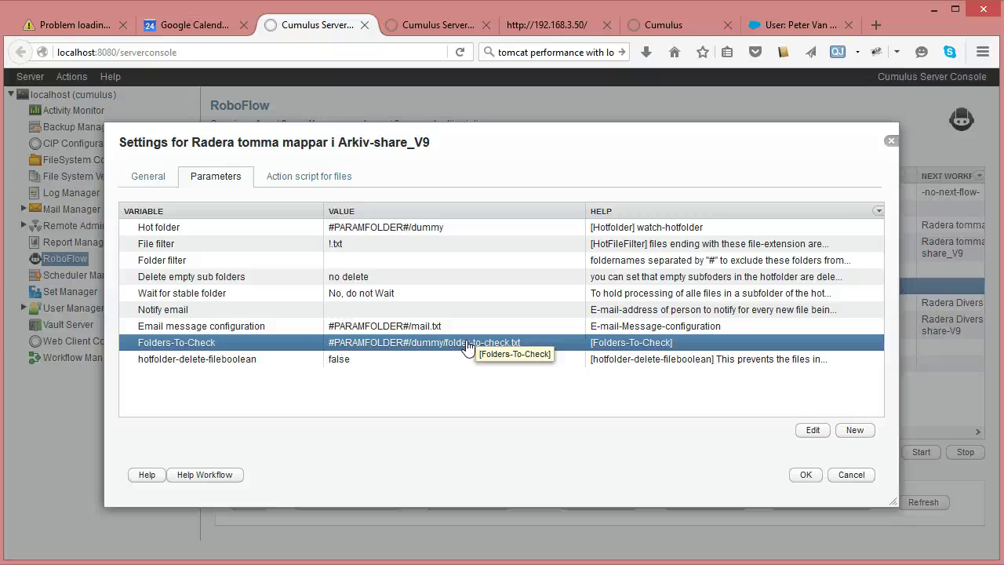
click(161, 361)
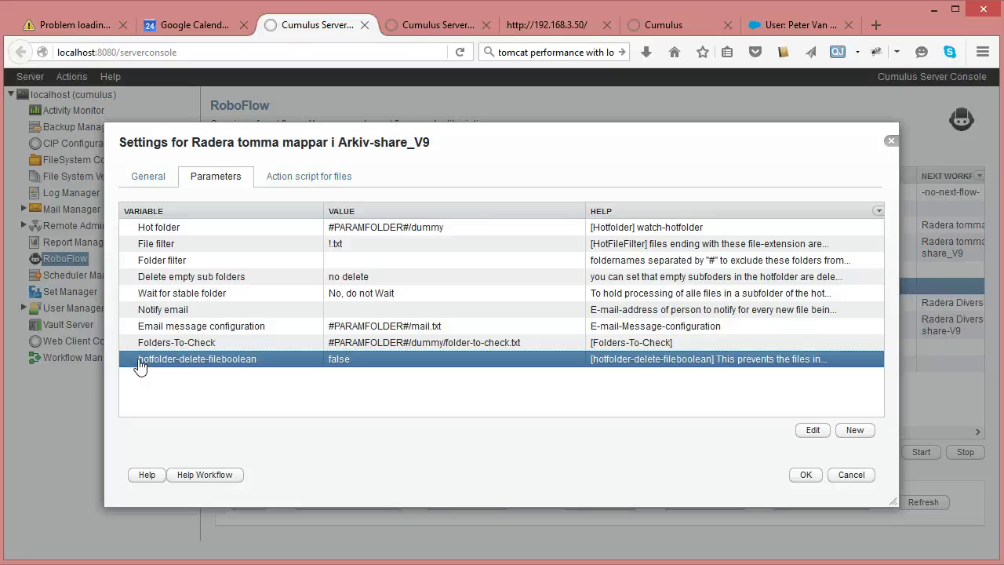
drag(138, 365, 185, 371)
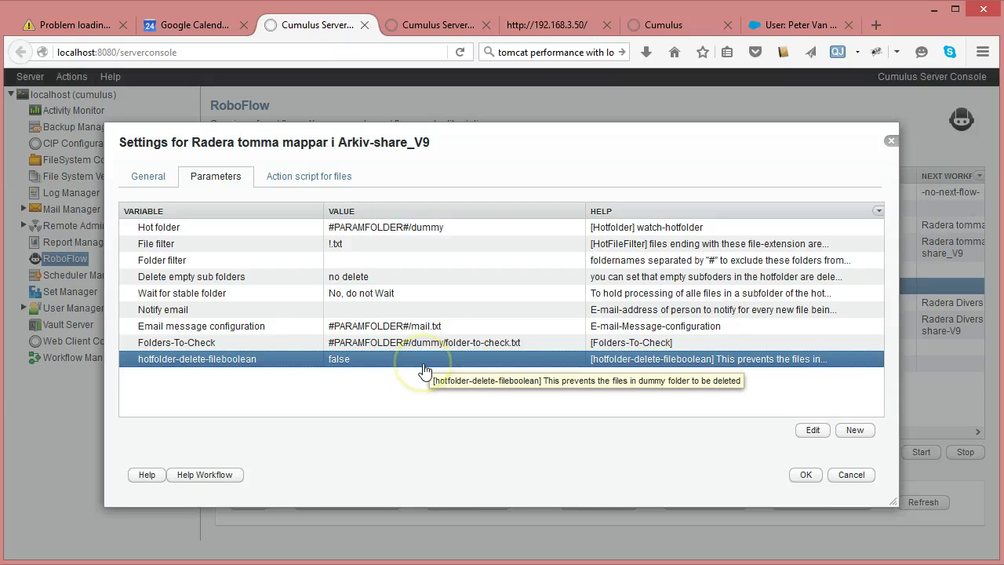
click(398, 343)
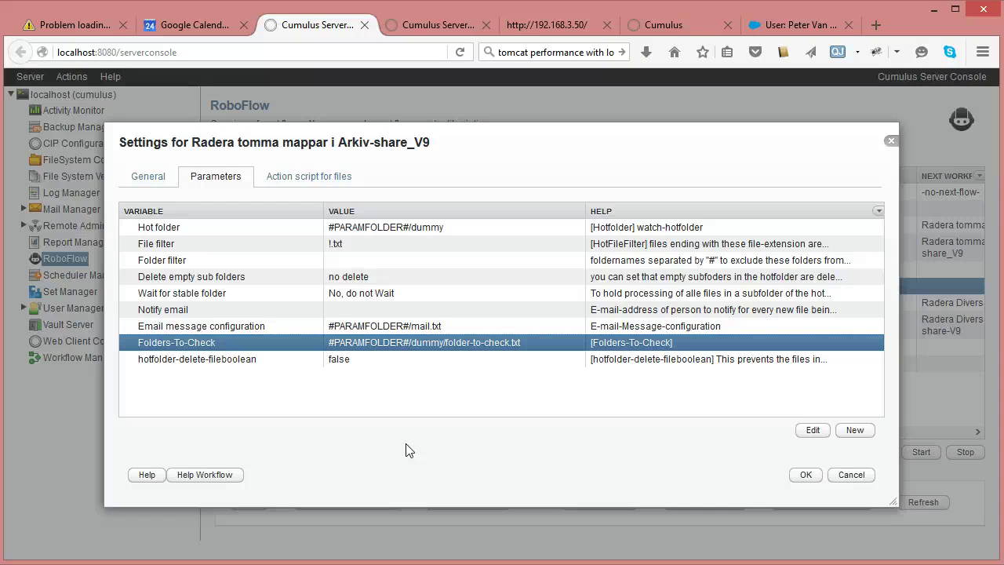
click(424, 424)
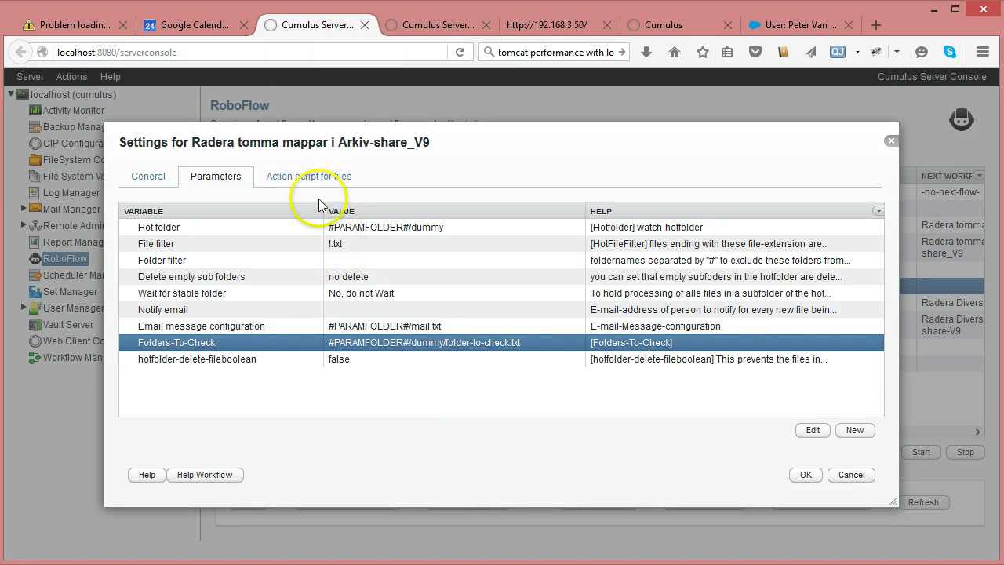
Step: Show the action script for files and inspect the store-text-file-as-table action's settings, closing them without changes
click(301, 174)
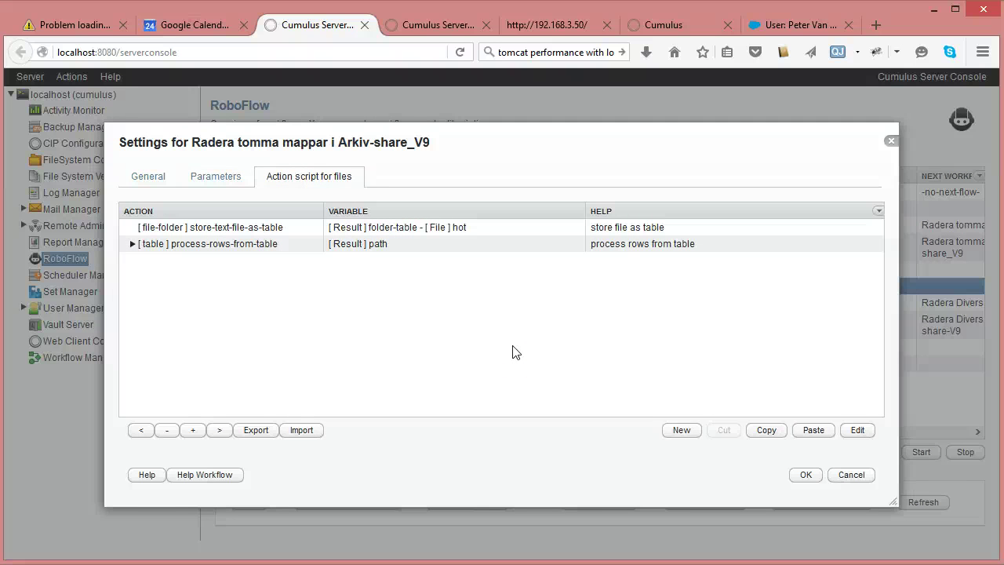
click(221, 230)
double_click(221, 231)
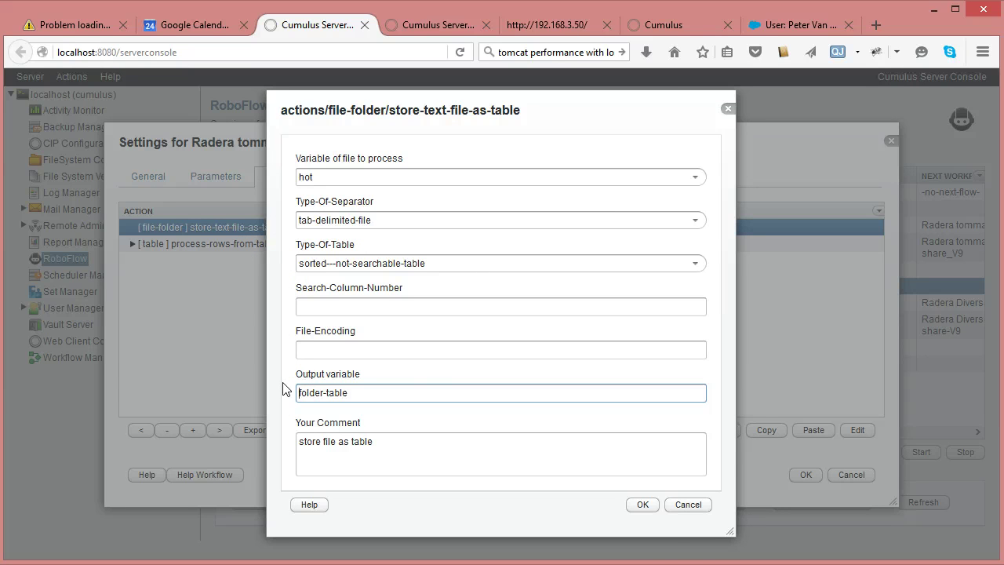
click(700, 506)
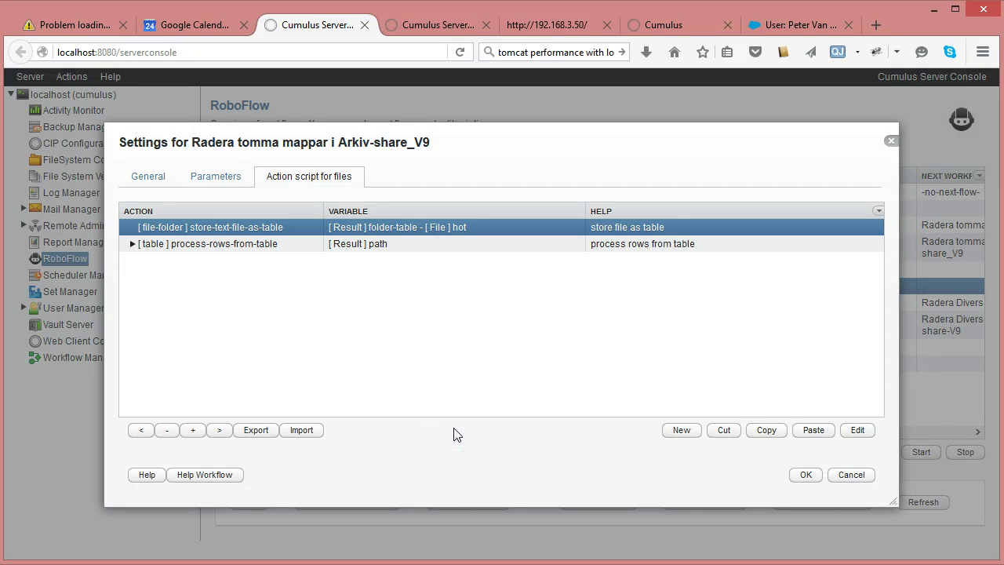
Step: Expand the process-rows-from-table action and inspect its store-text action's Text-To-Store expression and output variable, closing it without changes
click(251, 245)
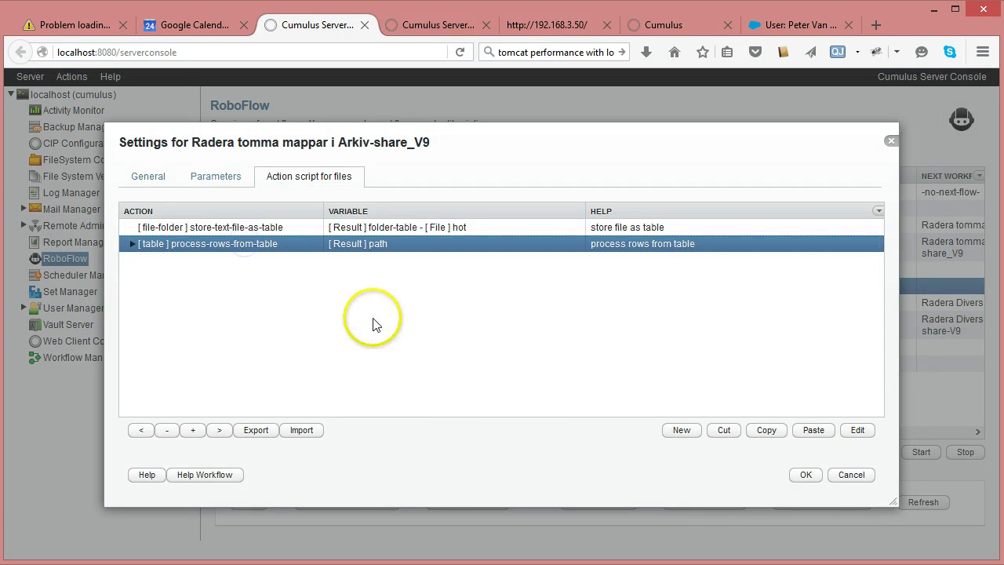
click(132, 245)
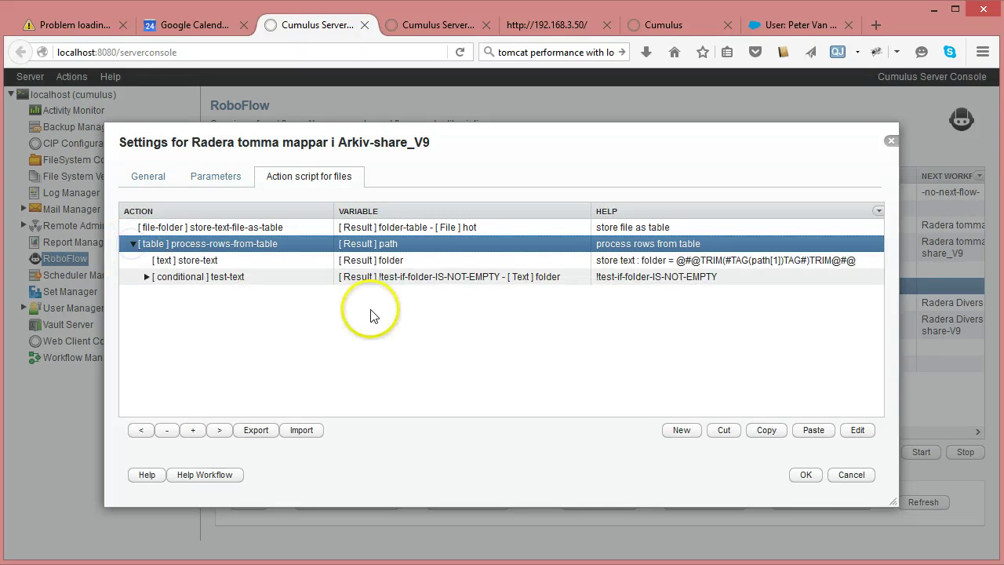
double_click(212, 261)
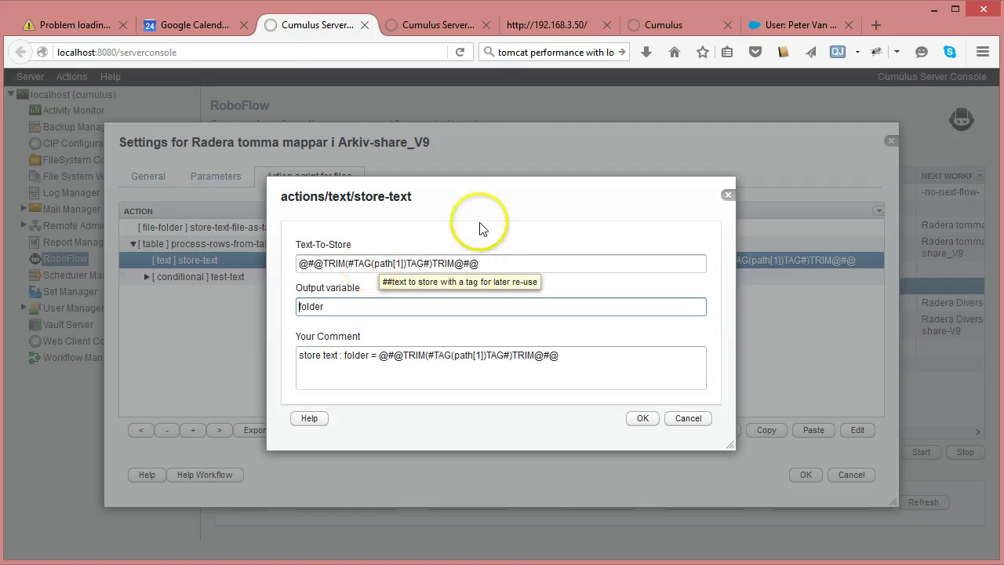
drag(475, 204, 459, 184)
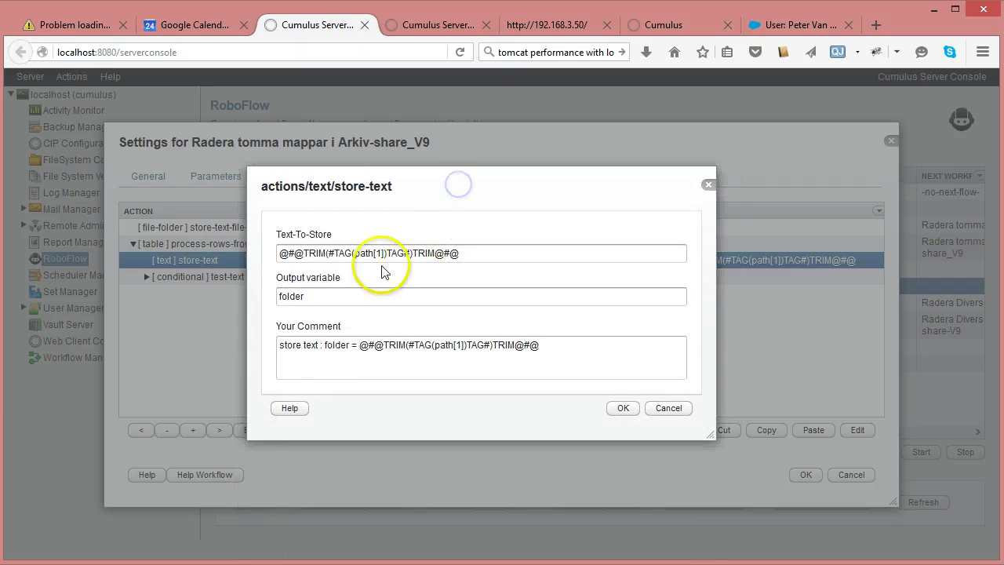
drag(355, 254, 383, 253)
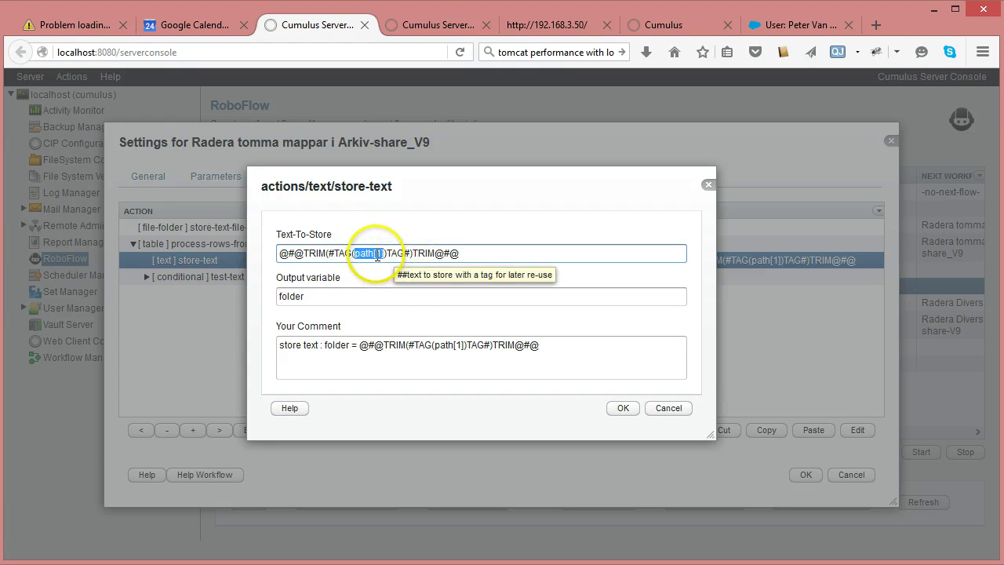
drag(374, 252, 384, 253)
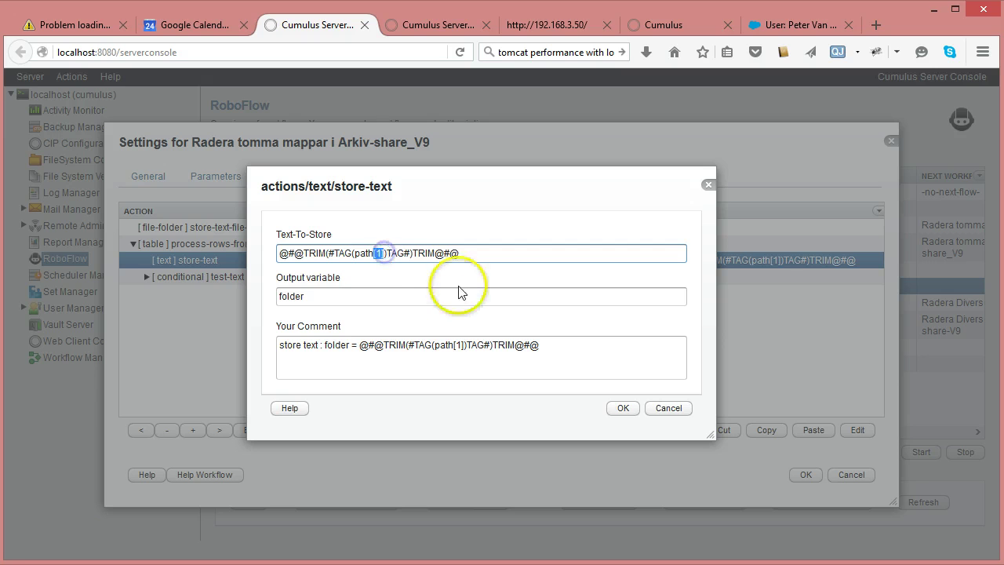
click(385, 252)
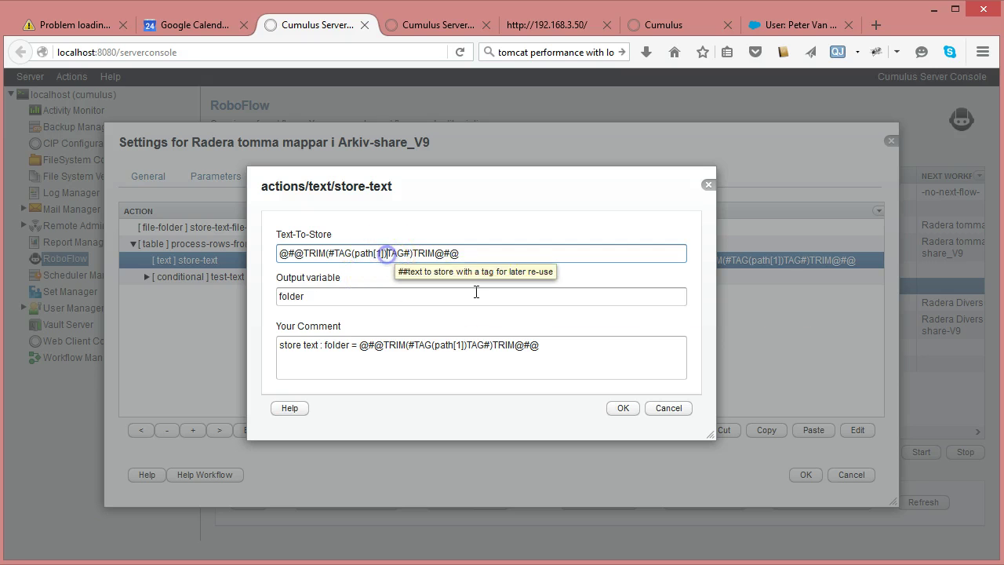
click(279, 253)
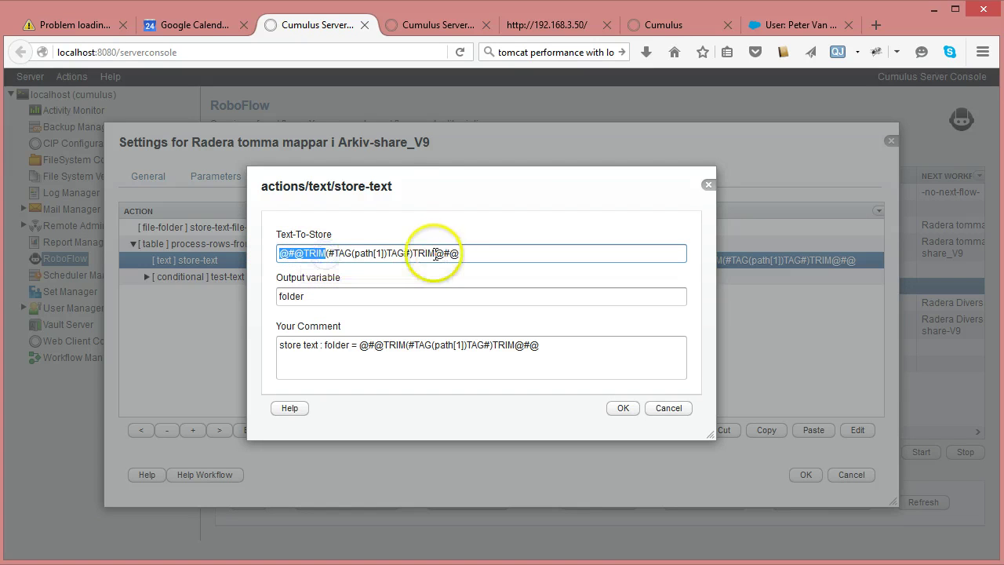
drag(411, 252, 460, 252)
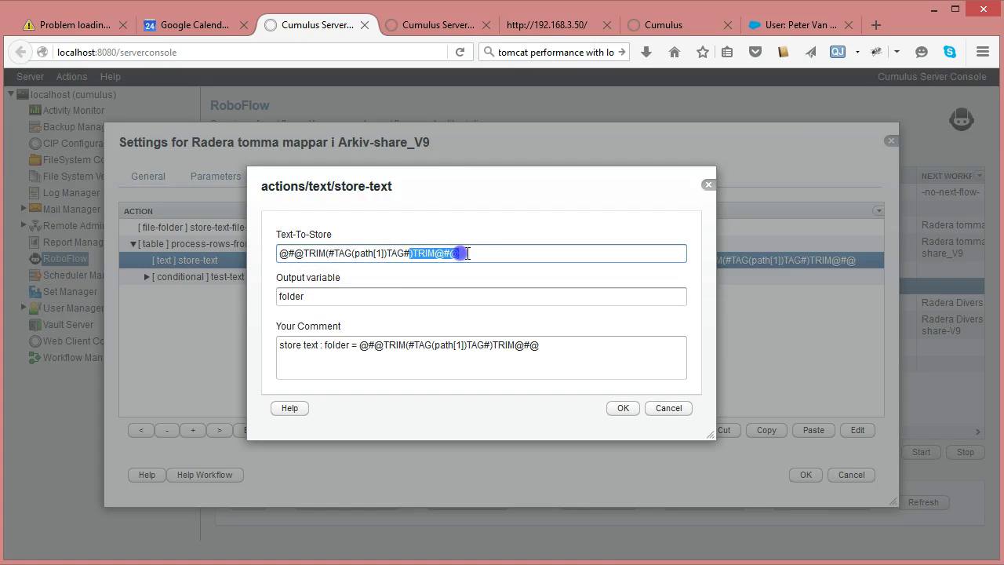
click(481, 252)
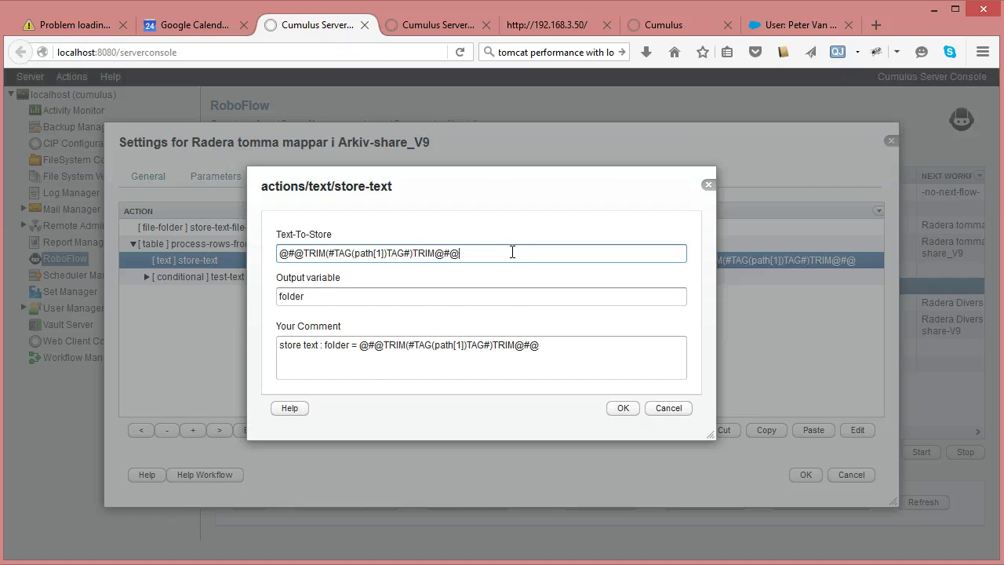
double_click(297, 295)
click(667, 409)
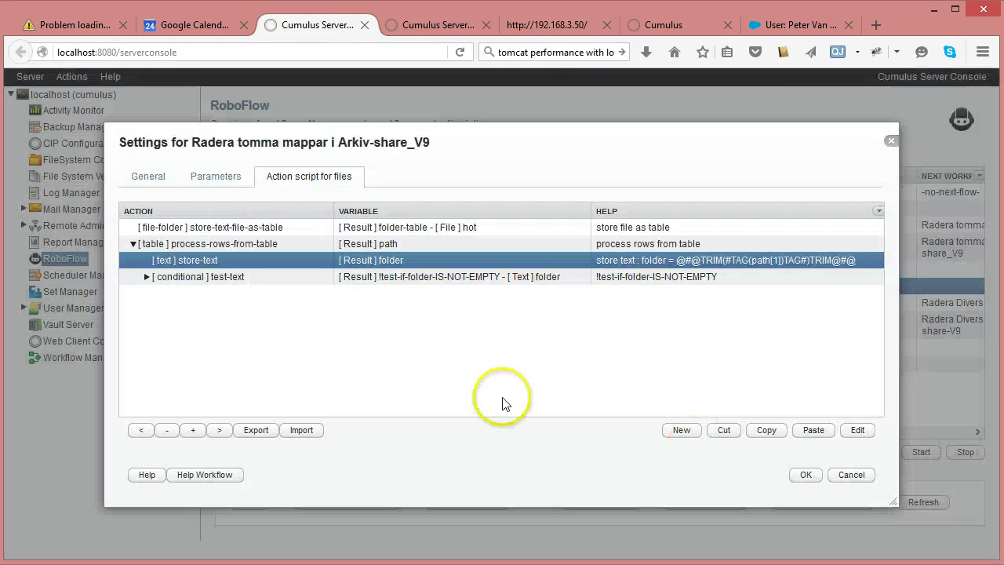
Step: Expand the conditional test-text action and inspect its Text-To-Test-With and output variable settings, closing them without changes
click(146, 277)
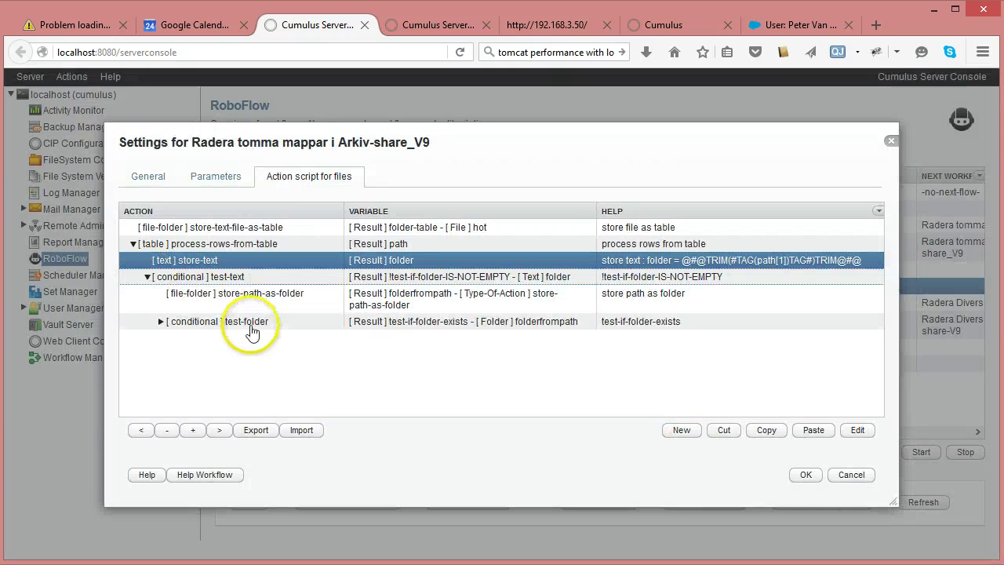
double_click(251, 278)
mouse_move(304, 301)
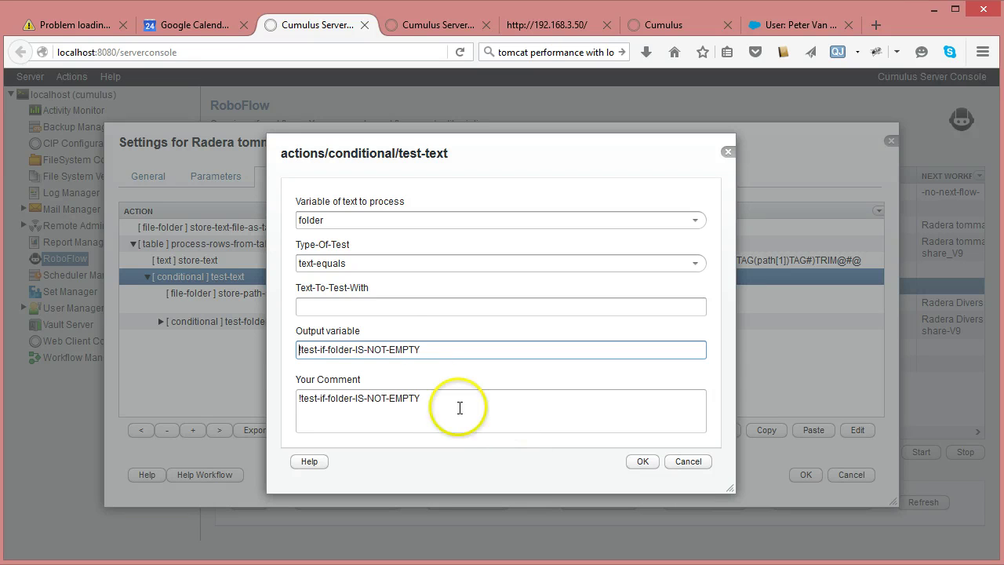
click(300, 306)
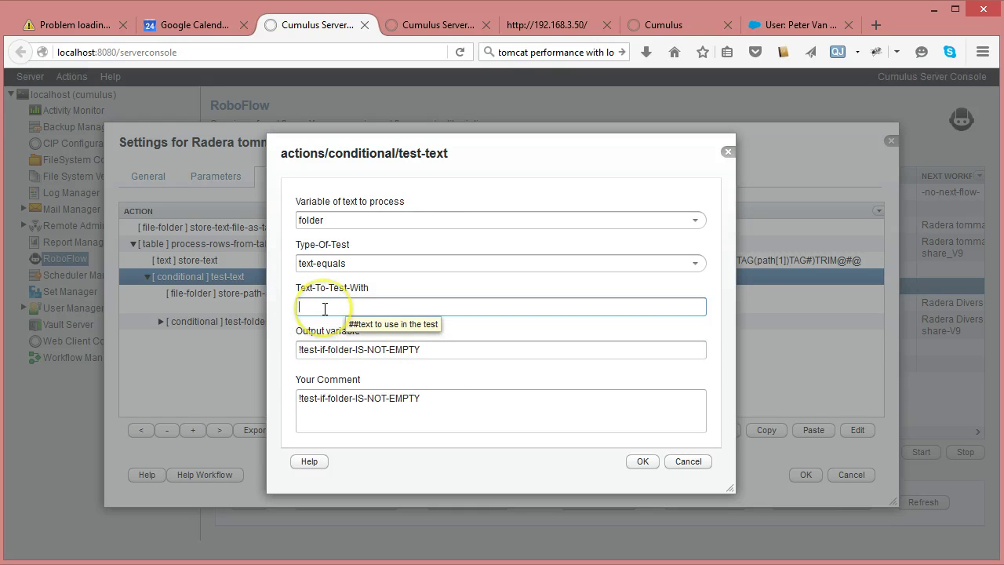
click(291, 349)
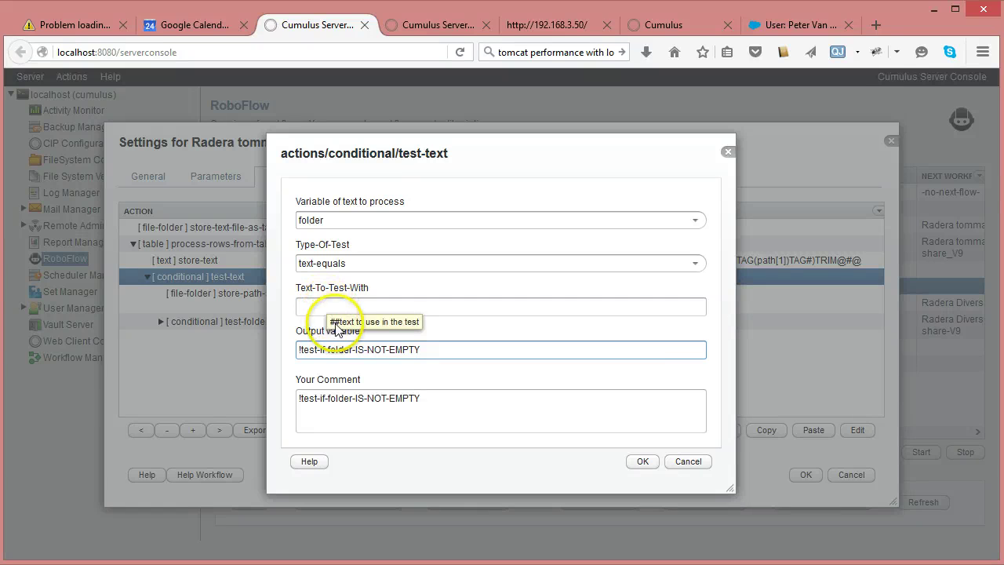
click(302, 353)
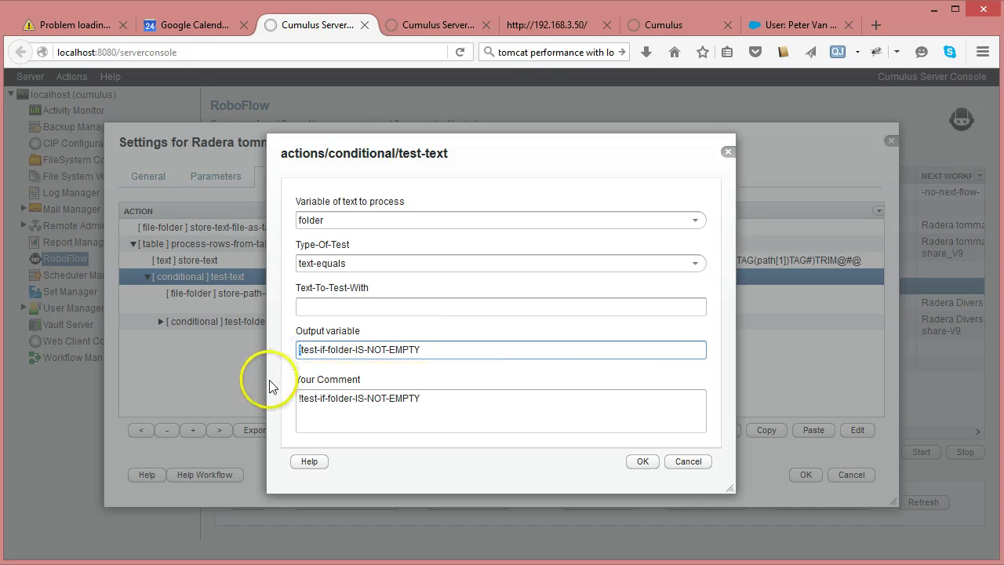
click(685, 463)
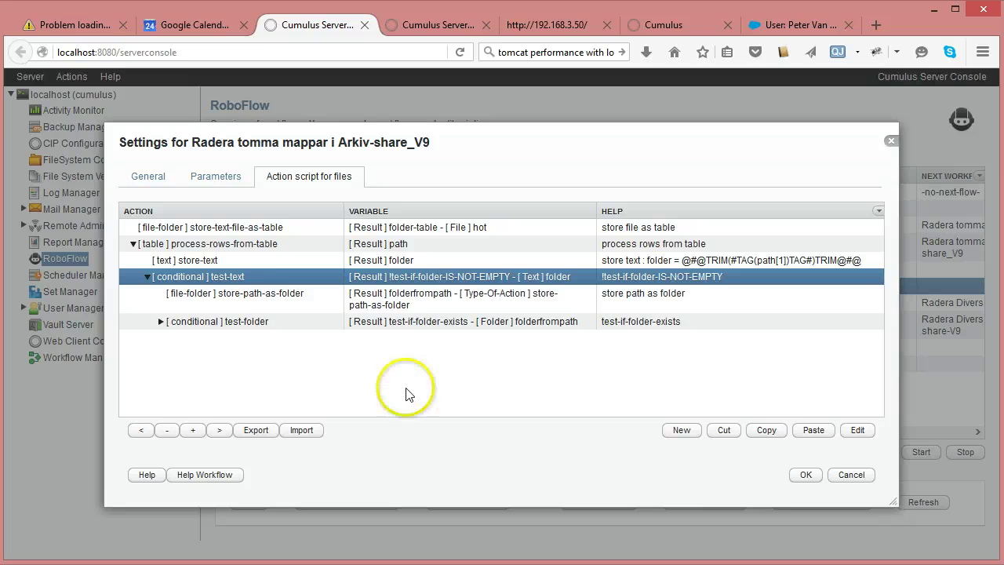
Step: Inspect the settings of the store-path-as-folder action under test-text and close them without changes
click(275, 304)
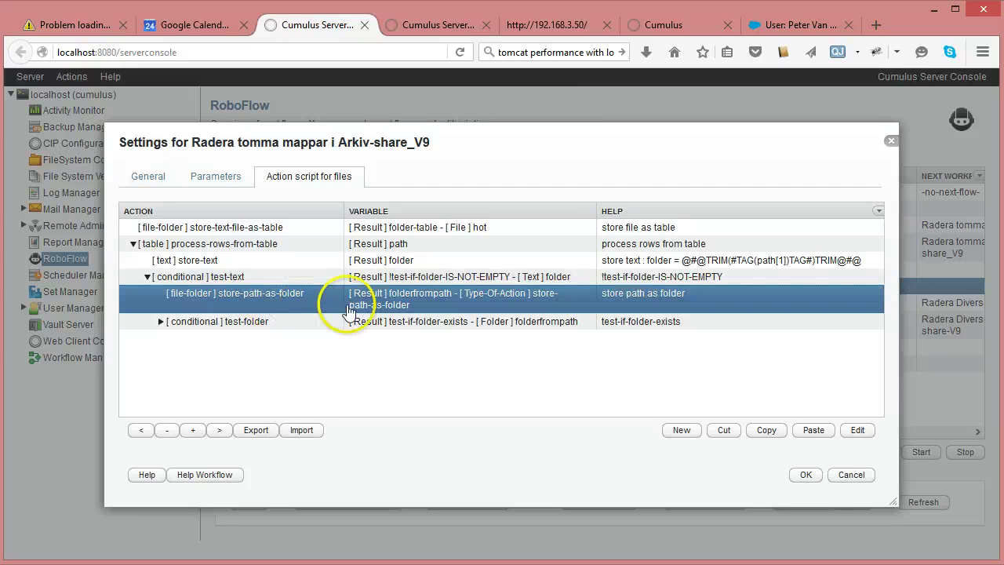
double_click(309, 314)
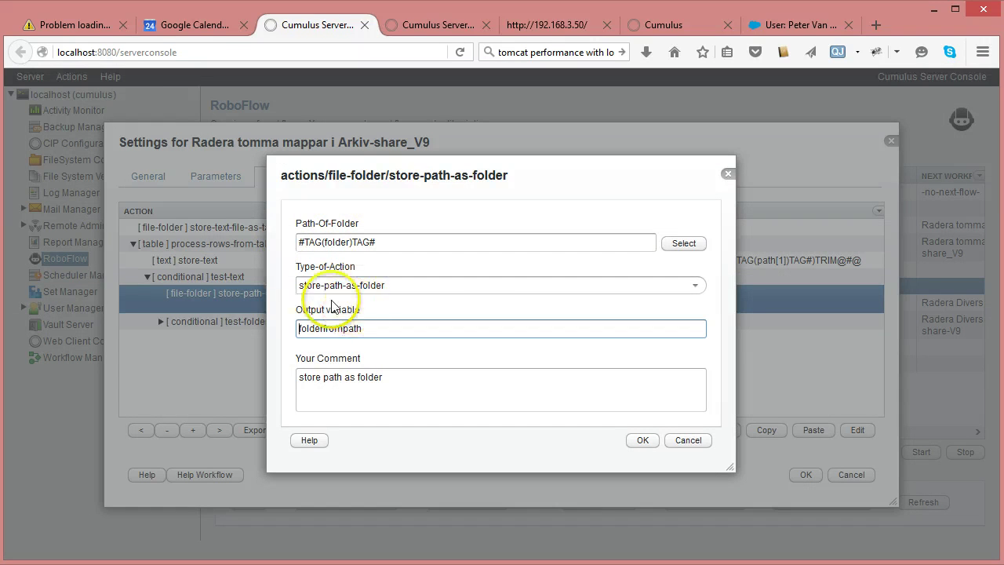
click(688, 440)
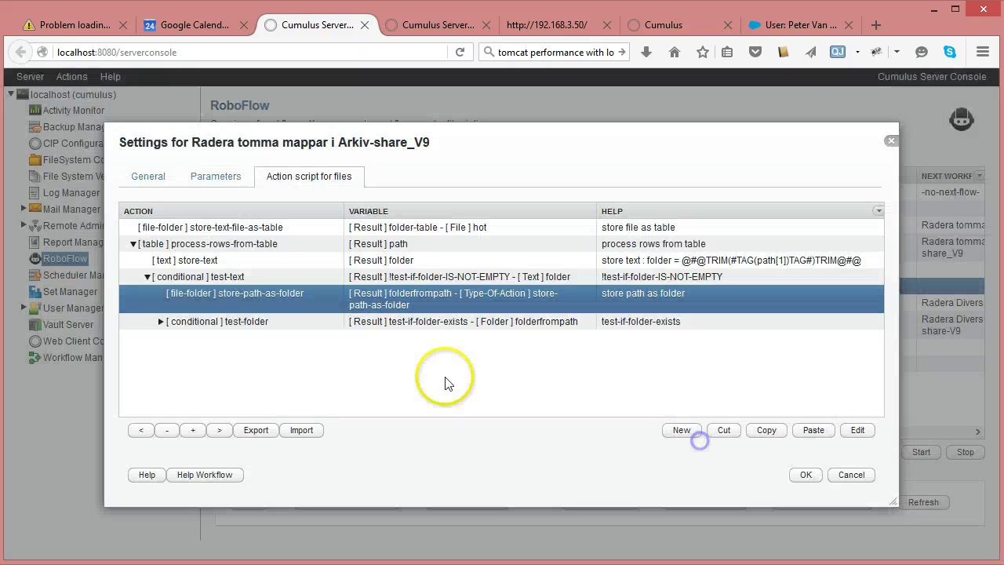
Step: Expand the conditional test-folder action and inspect its write-text-to-log settings, closing them without changes
click(278, 322)
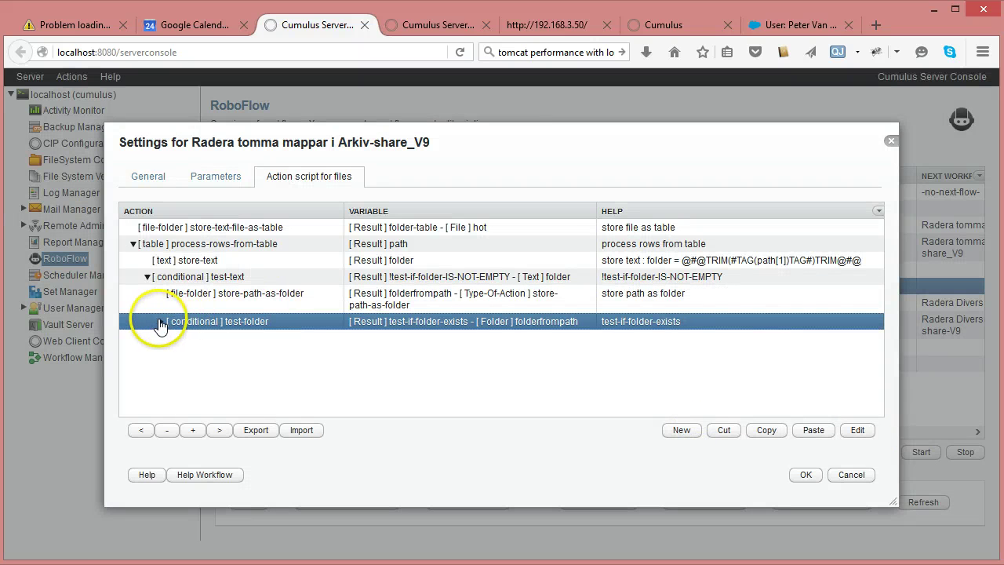
click(161, 322)
double_click(258, 337)
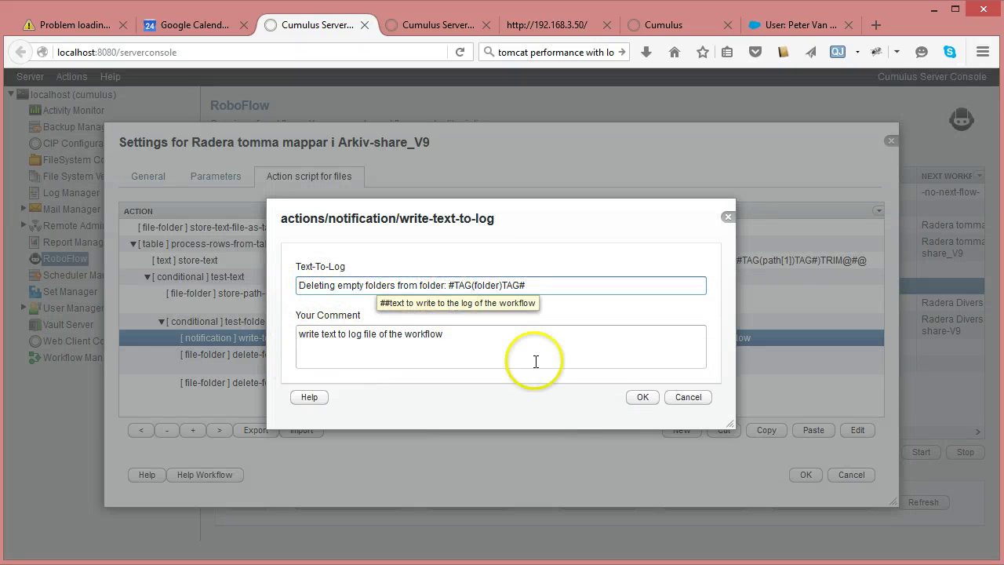
click(688, 397)
Step: Inspect the settings of both delete-folder-file actions under test-folder without changing them, and close the workflow settings
click(281, 358)
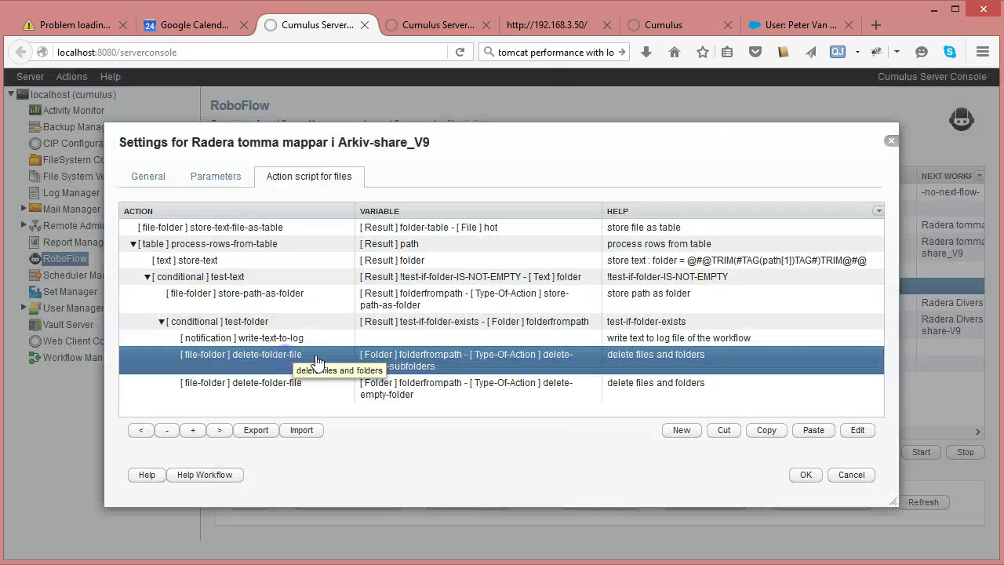
double_click(277, 359)
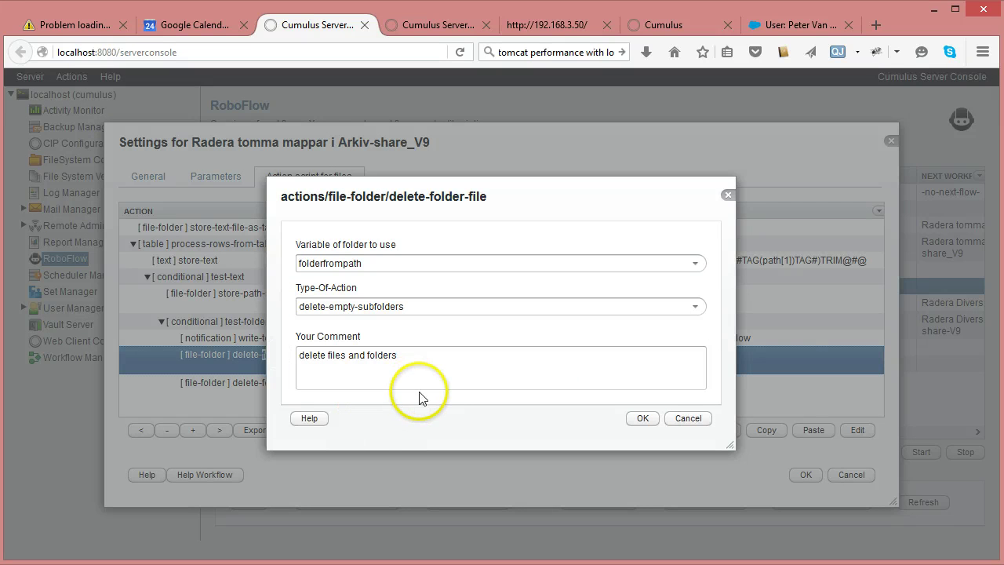
click(701, 428)
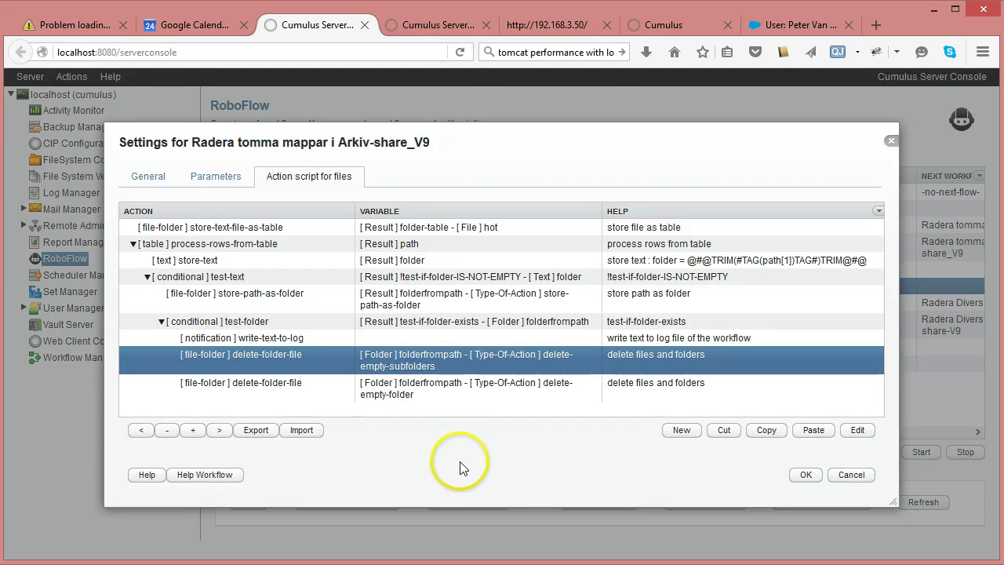
double_click(276, 383)
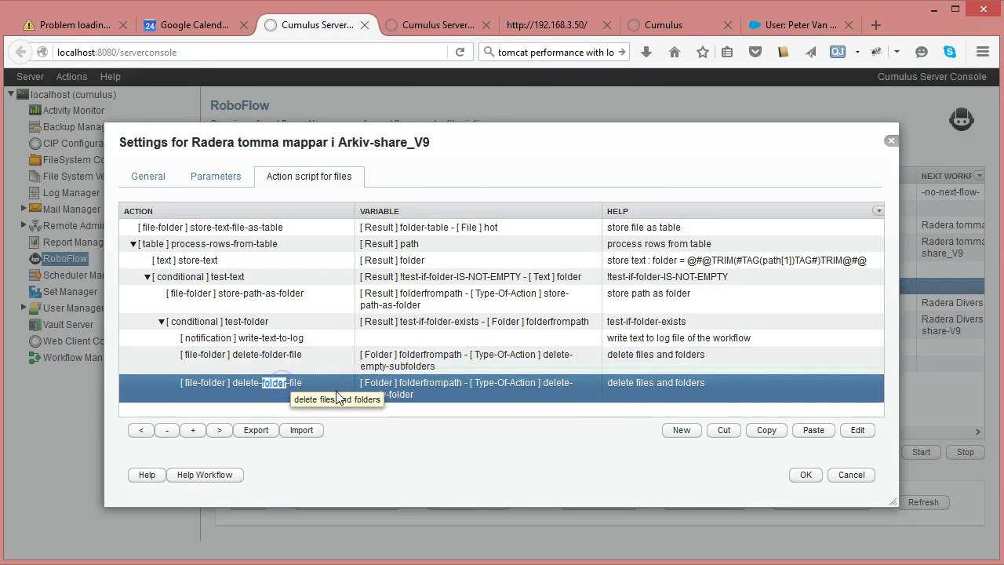
double_click(338, 393)
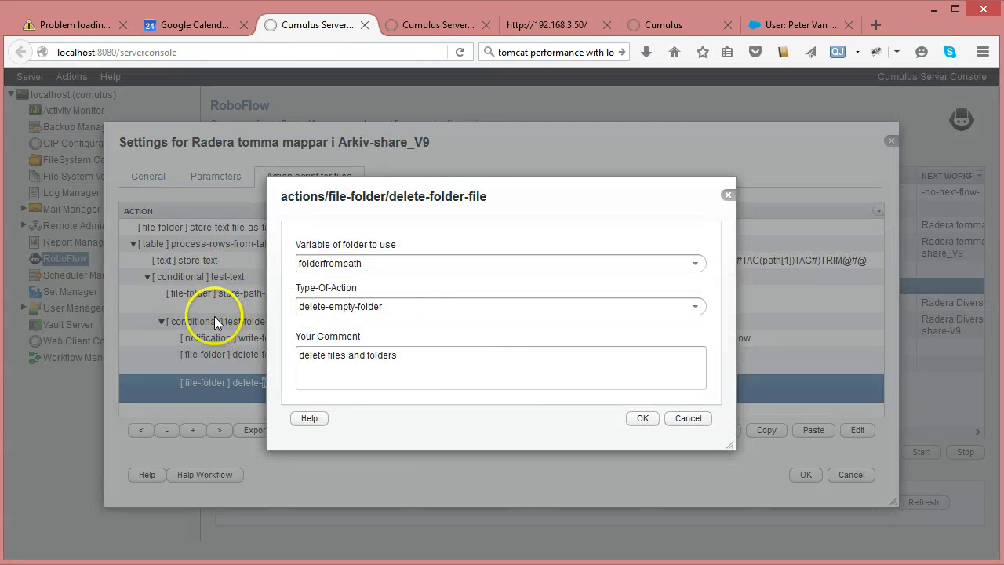
click(683, 418)
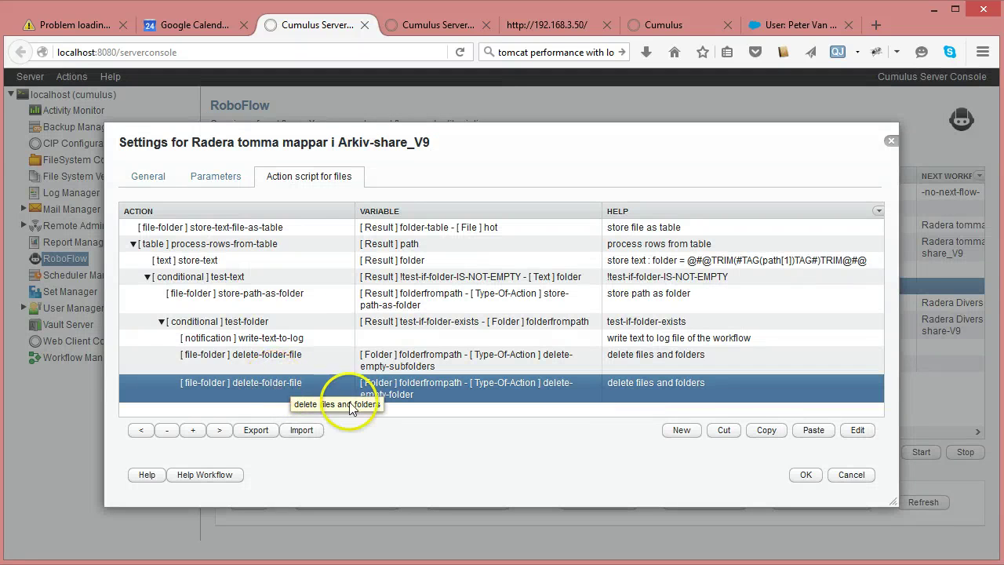
click(723, 430)
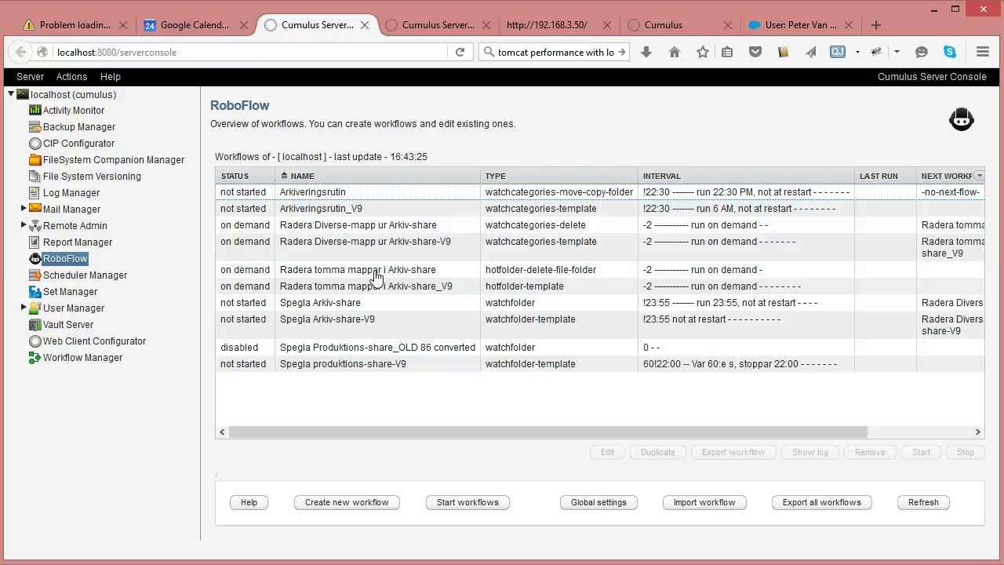
Step: Show the parameters of the old Spegla Arkiv-share workflow and review its Hot folder and Catalog entries
click(422, 288)
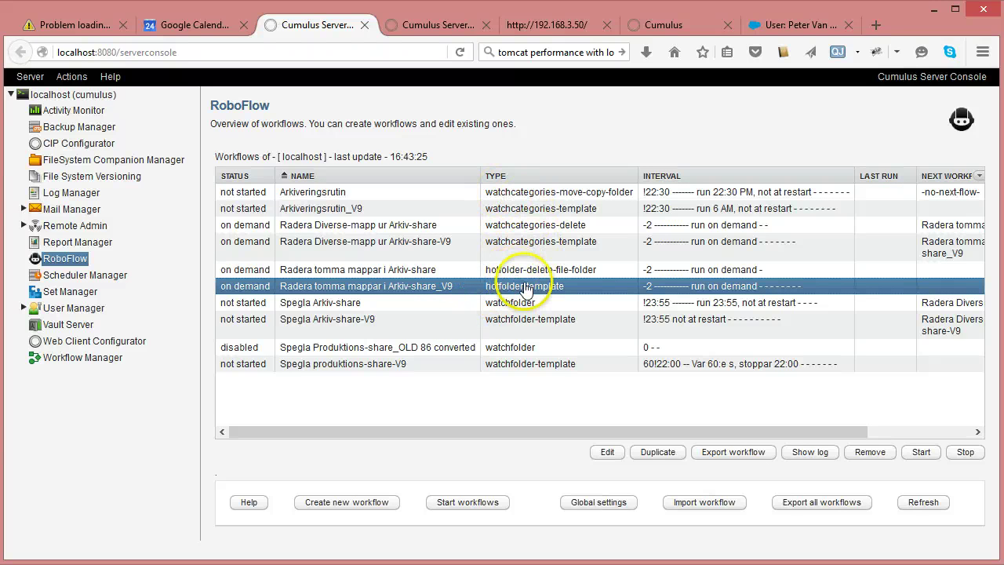
click(437, 307)
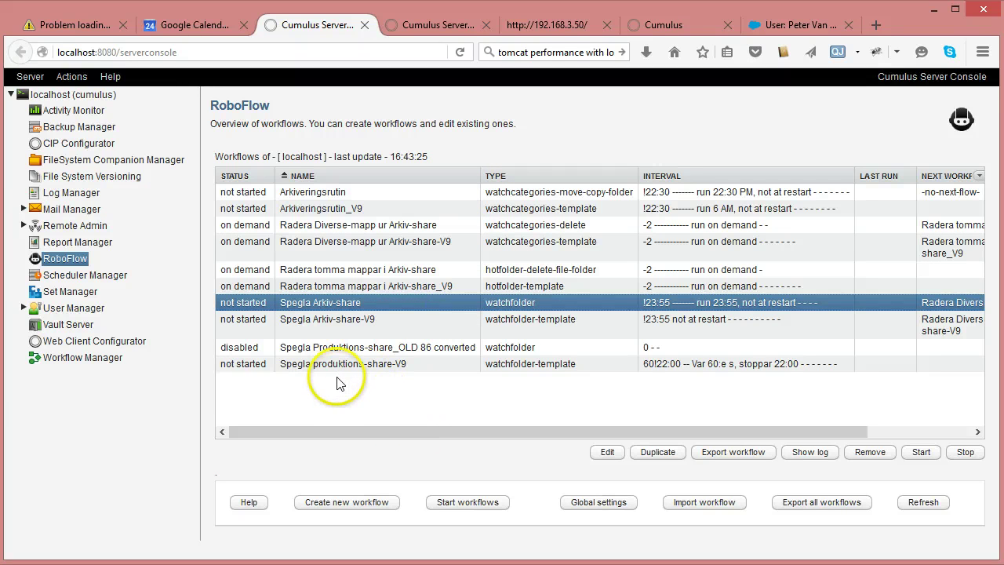
double_click(383, 306)
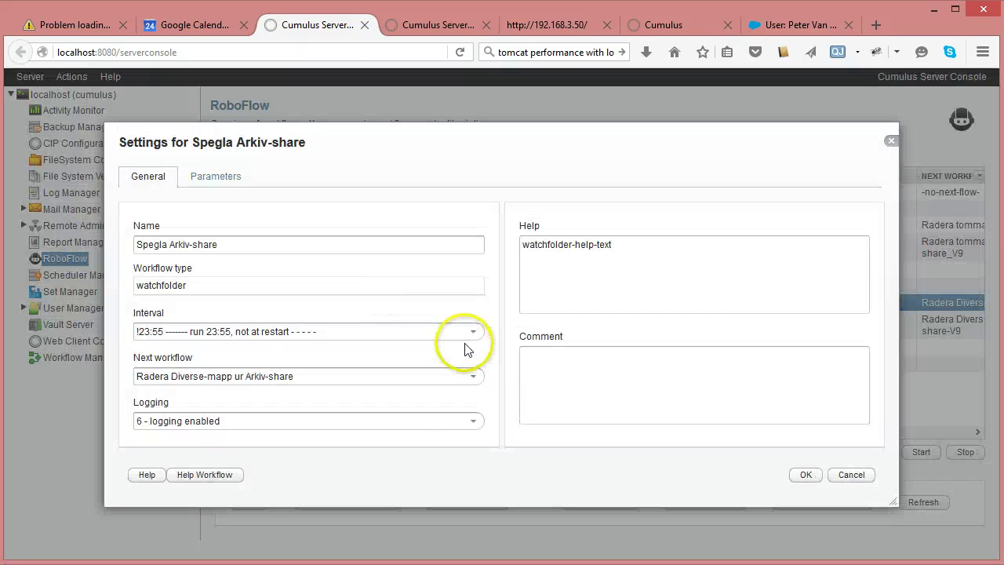
click(226, 179)
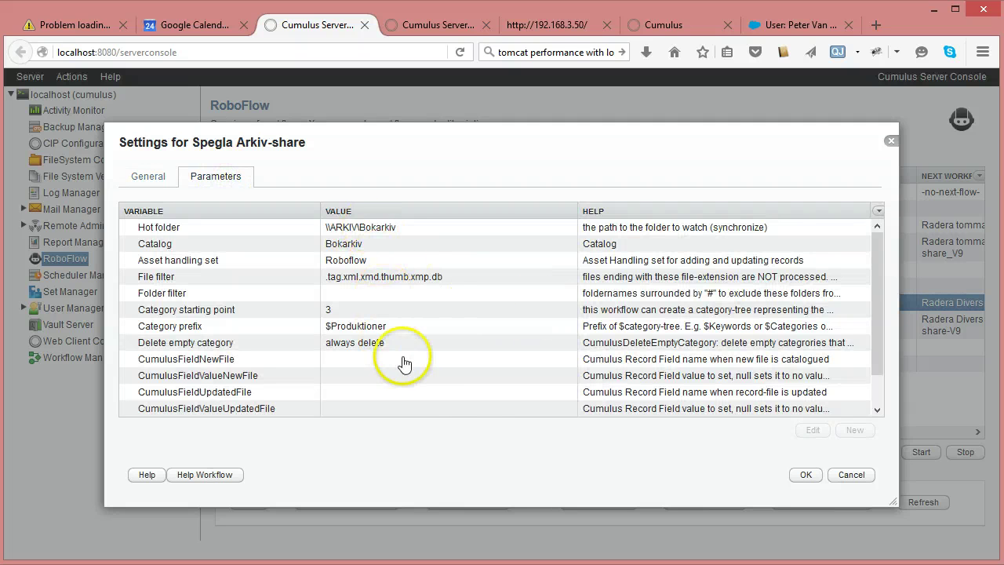
click(396, 227)
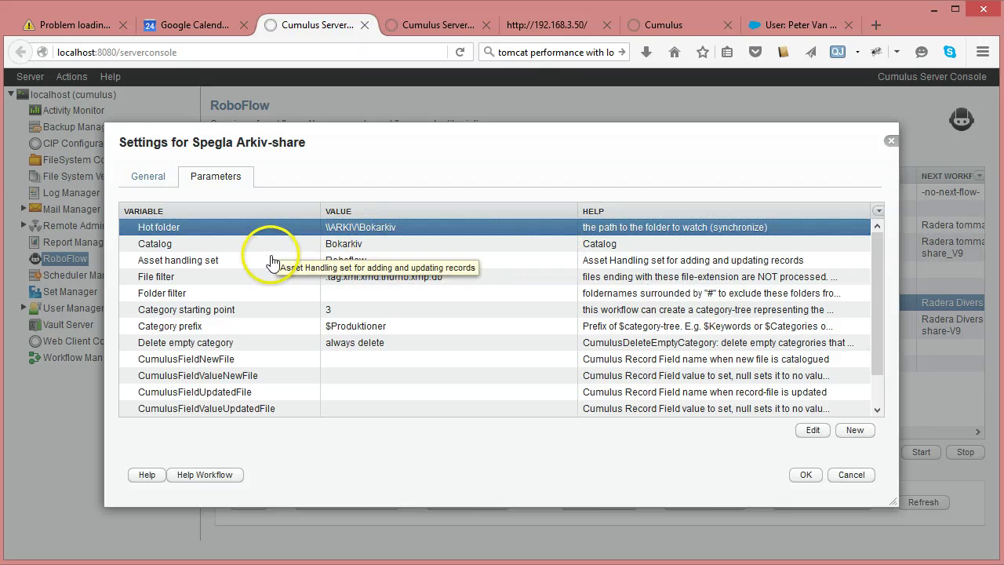
click(345, 243)
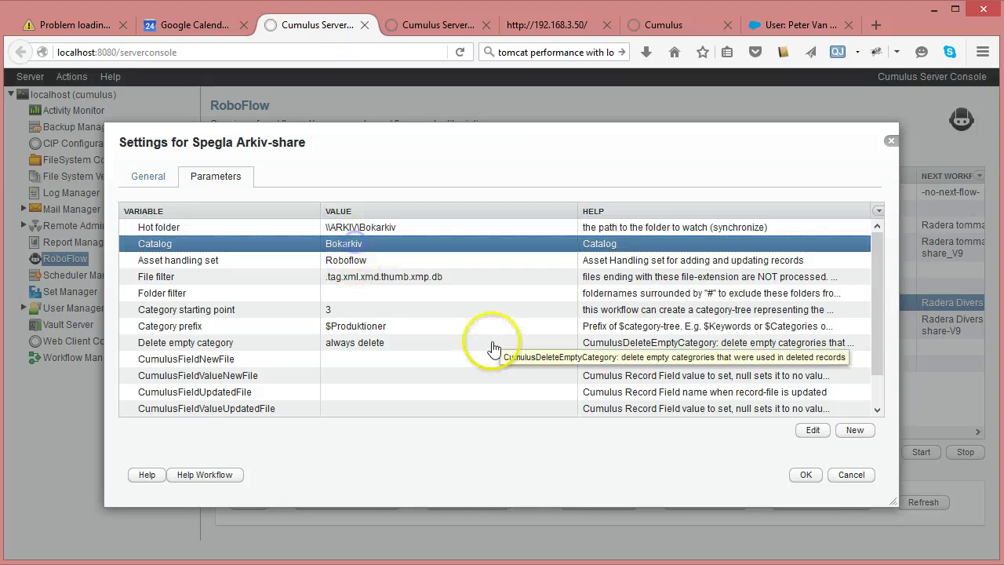
Step: Close the old workflow's settings and review the Hot folder, Catalog and Asset handling set parameters of Spegla Arkiv-share-V9
click(851, 475)
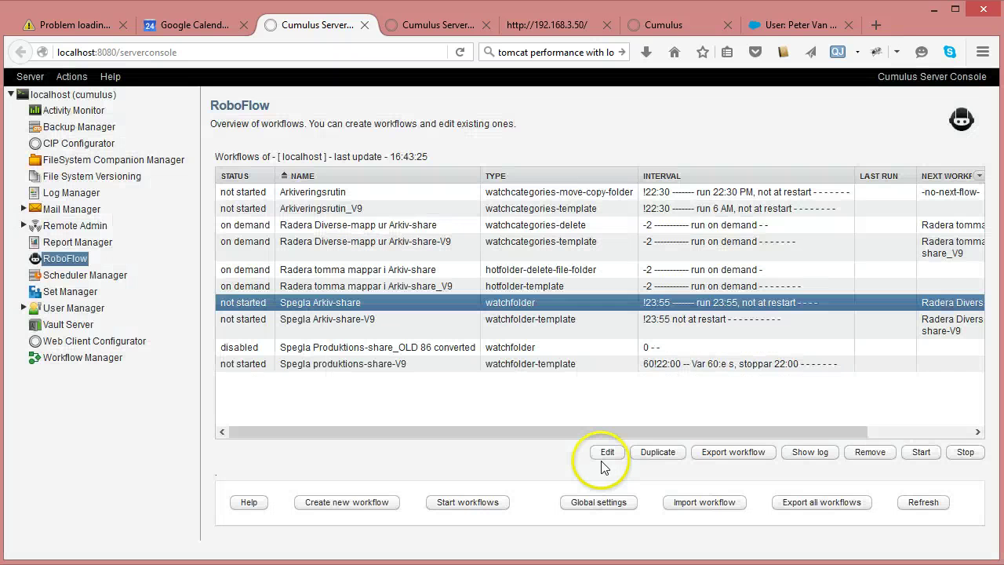
click(337, 322)
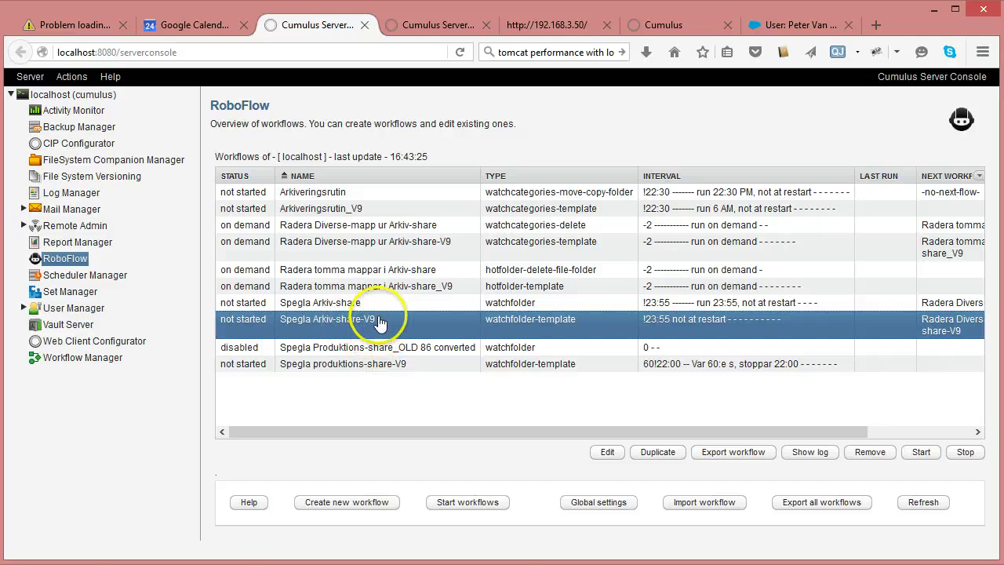
double_click(379, 321)
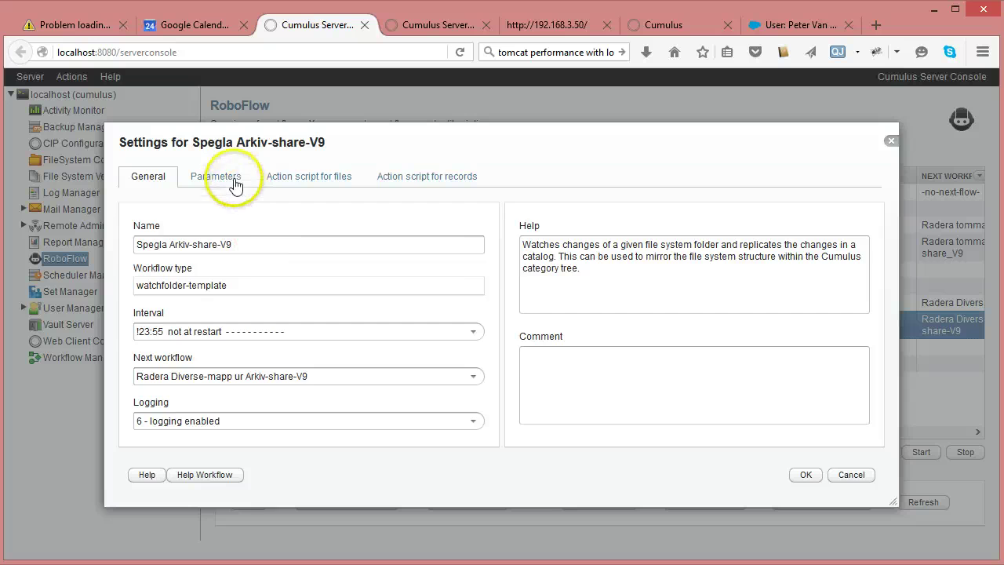
click(233, 181)
click(392, 228)
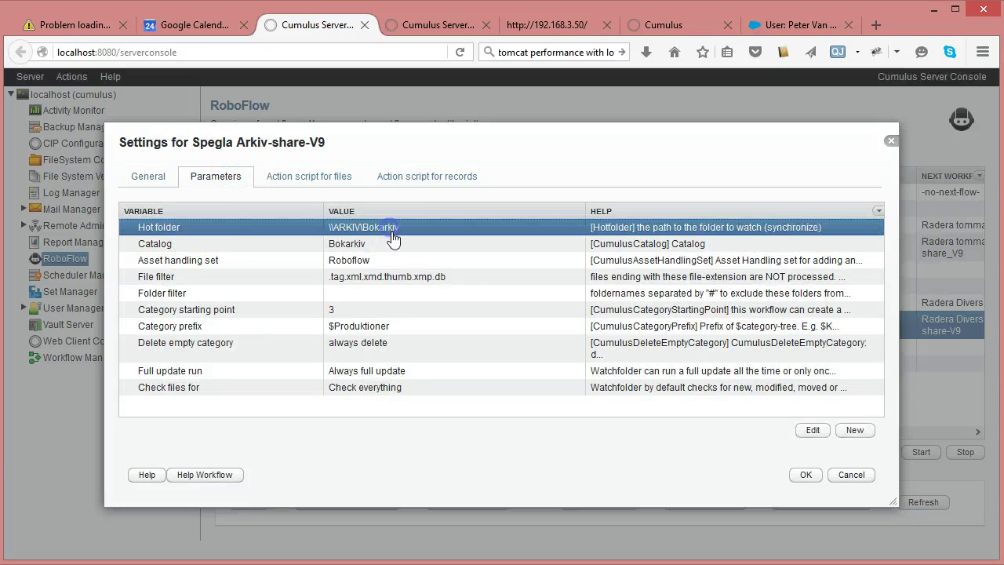
click(376, 244)
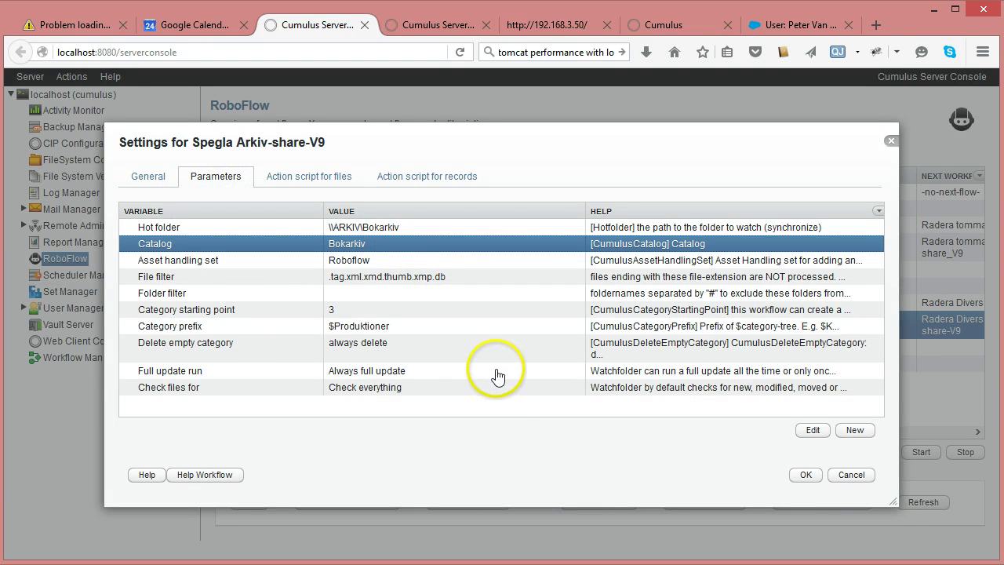
click(391, 265)
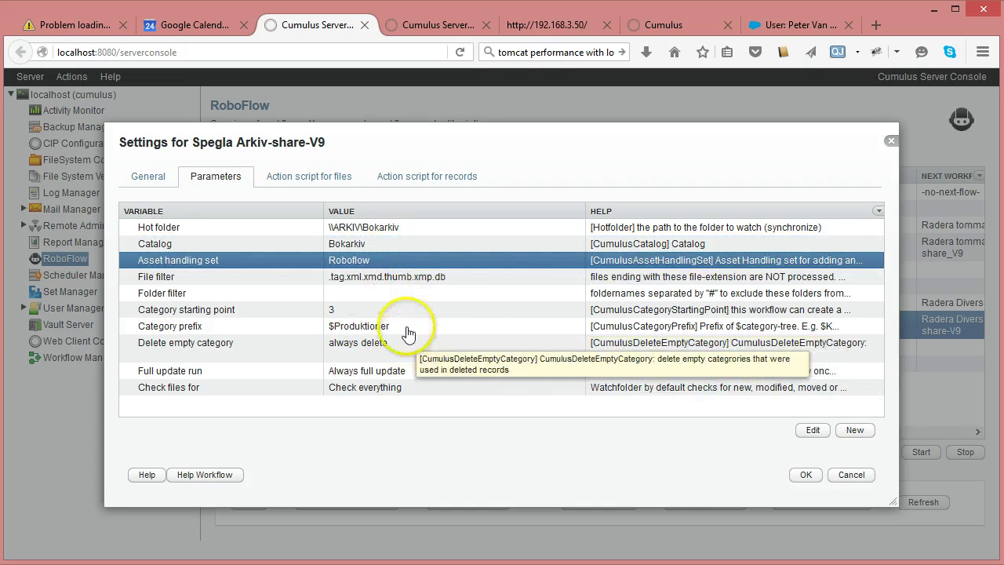
Step: Review the Category prefix and Category starting point parameters of Spegla Arkiv-share-V9
click(403, 327)
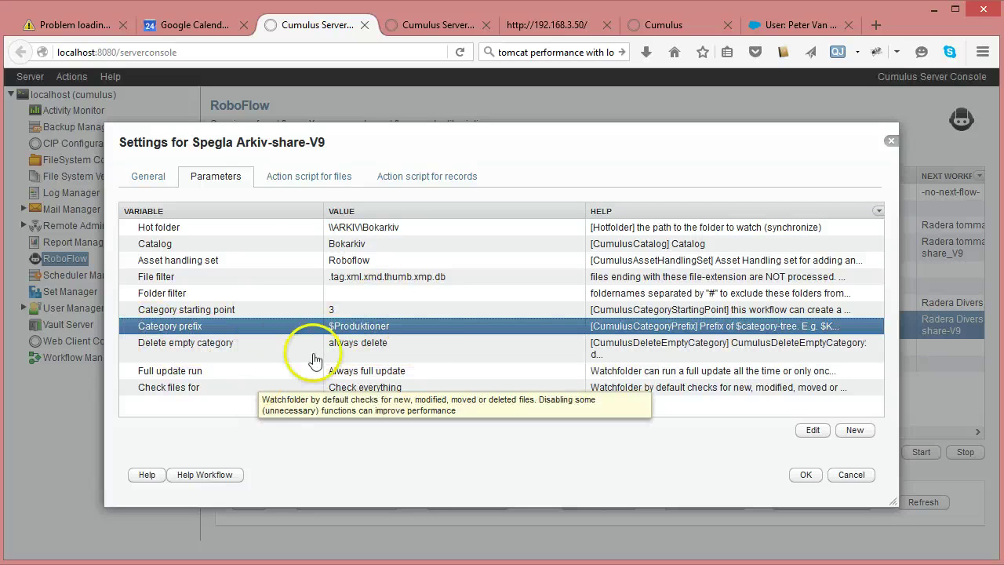
click(333, 309)
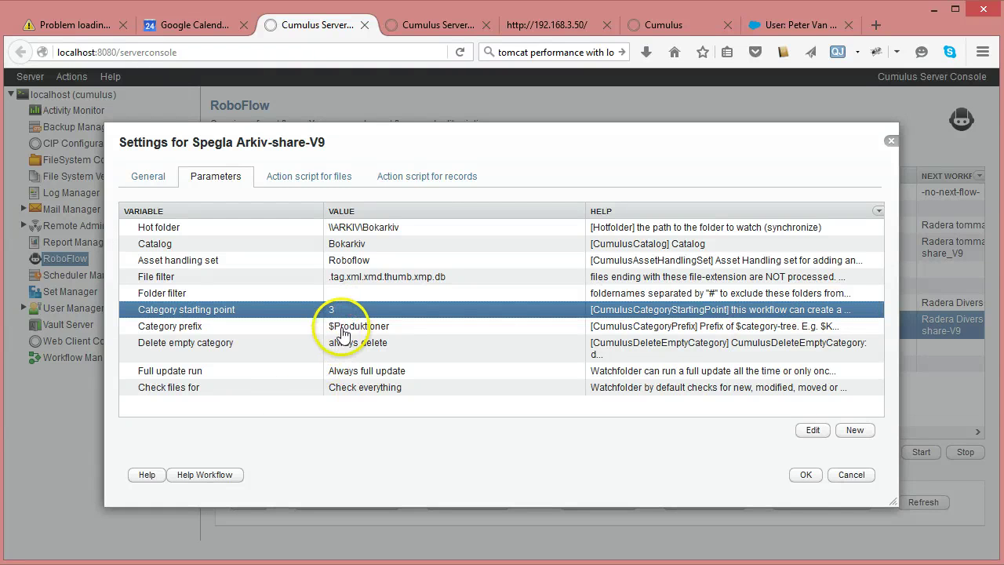
click(370, 325)
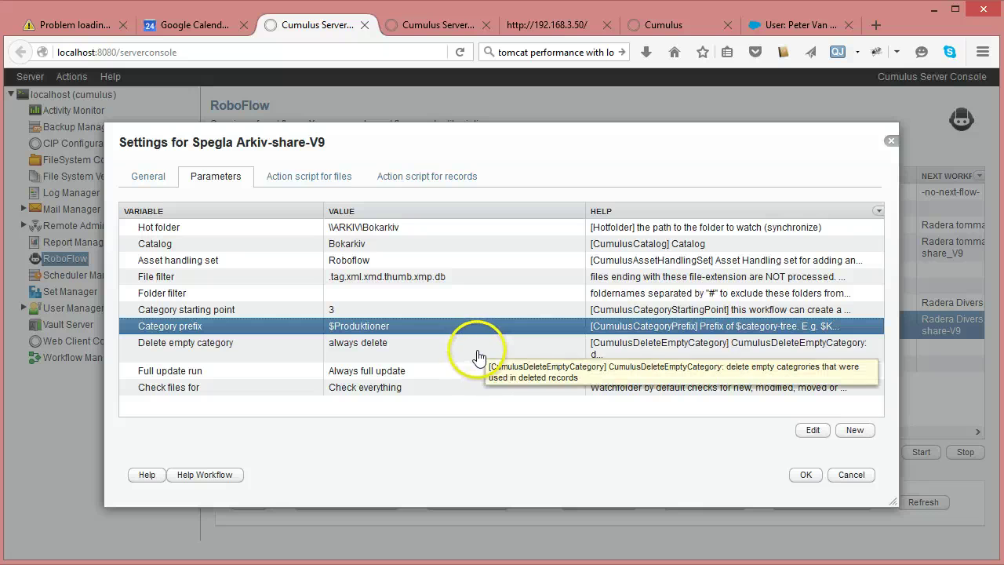
Step: Check the action scripts for files and records of Spegla Arkiv-share-V9, return to its parameters and close the settings without changes
click(335, 177)
click(414, 178)
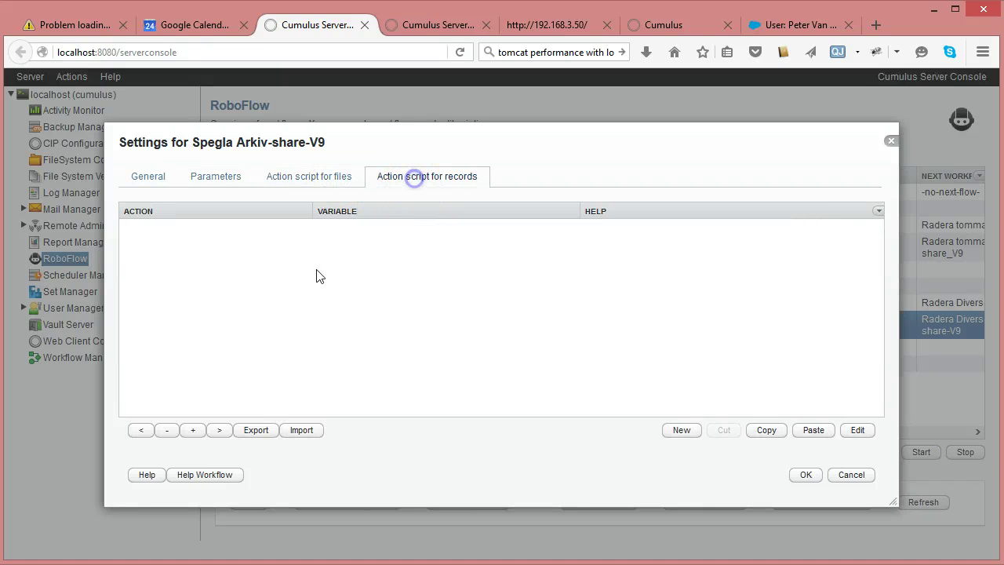
click(216, 179)
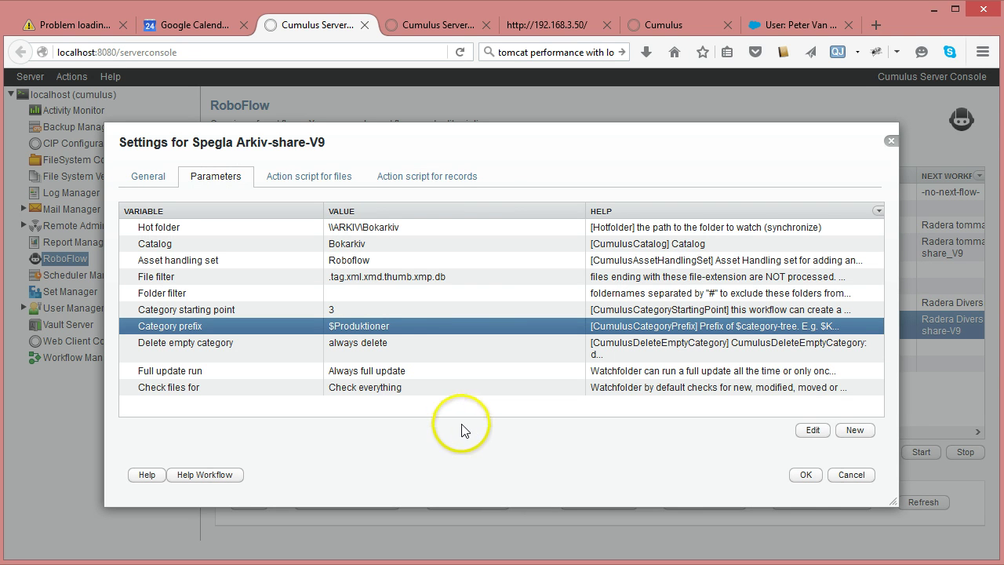
click(859, 475)
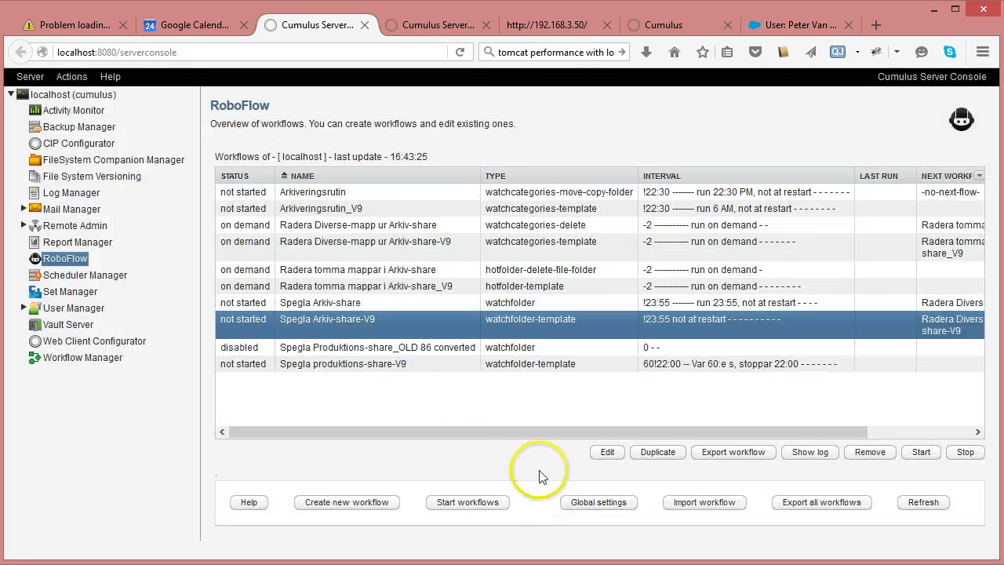
Step: View the parameters of the Spegla produktions-share-V9 workflow and close its settings without changes
click(383, 351)
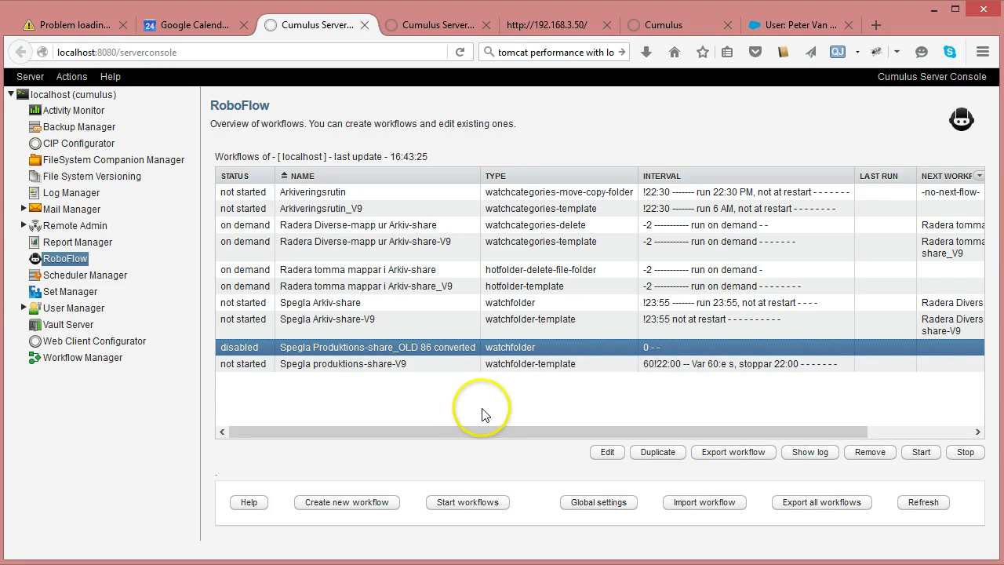
double_click(416, 365)
click(218, 178)
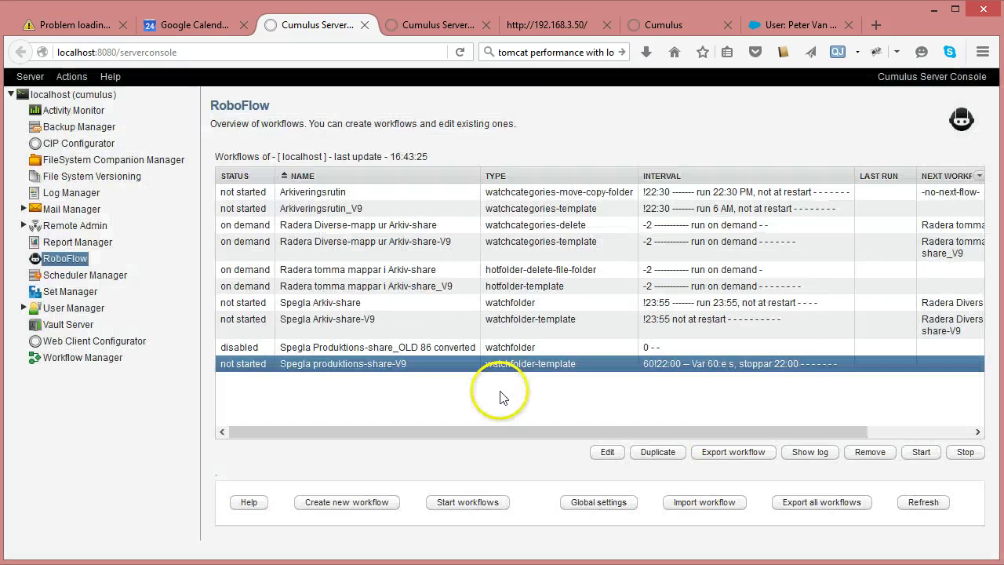
click(850, 476)
Step: Check the Delete empty category parameter of Spegla Produktions-share_OLD 86 converted and close its settings without changes
click(366, 347)
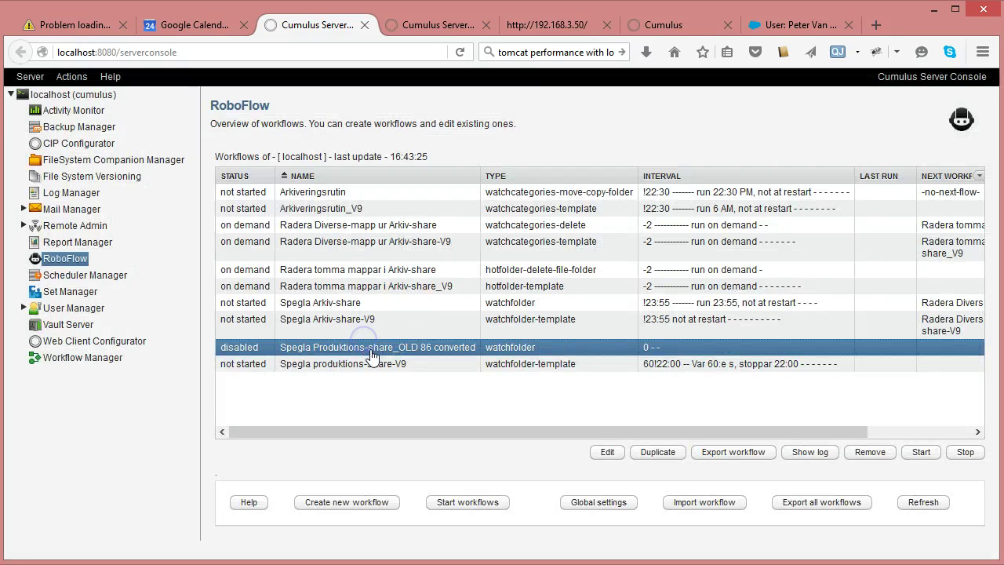
double_click(385, 350)
click(205, 178)
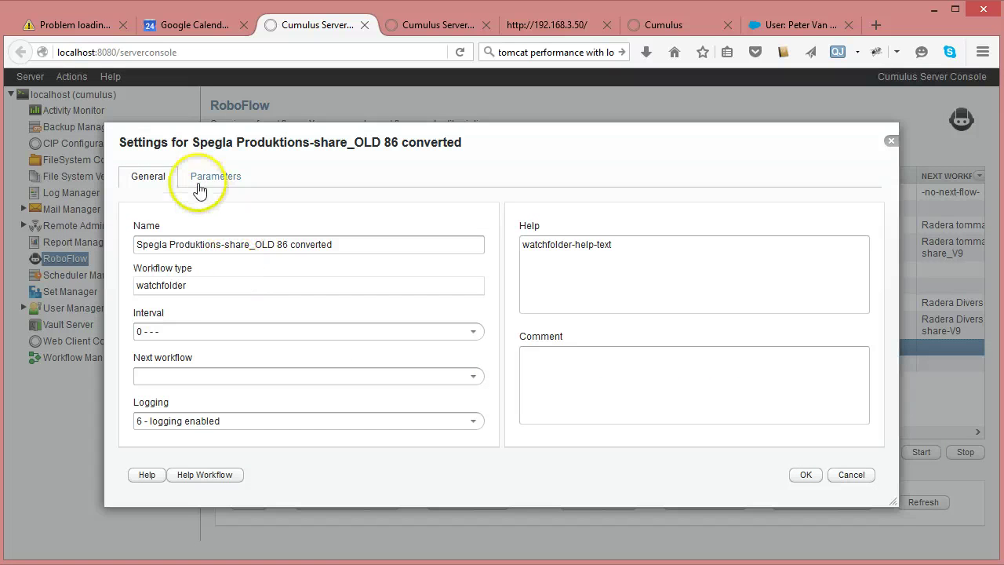
click(363, 343)
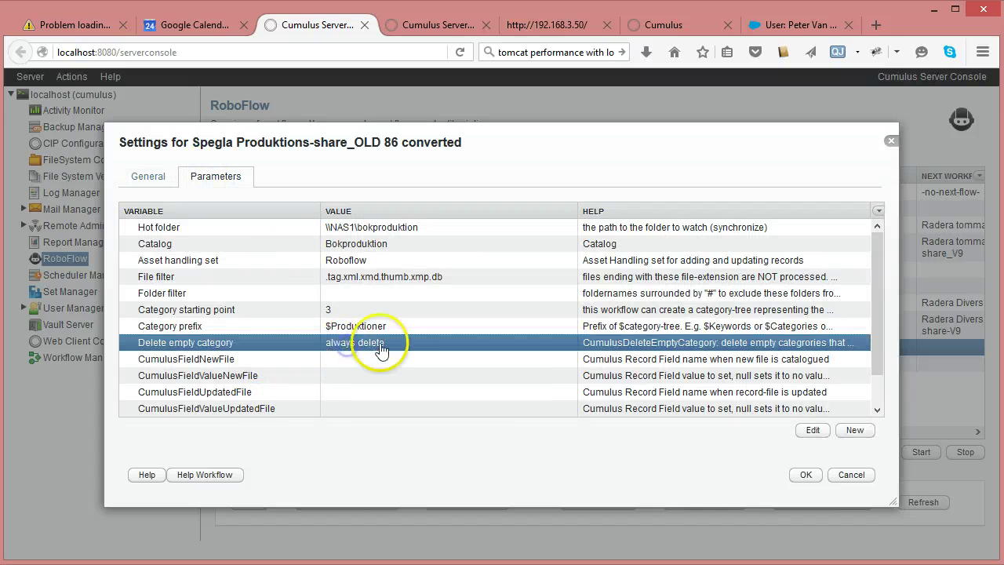
click(863, 476)
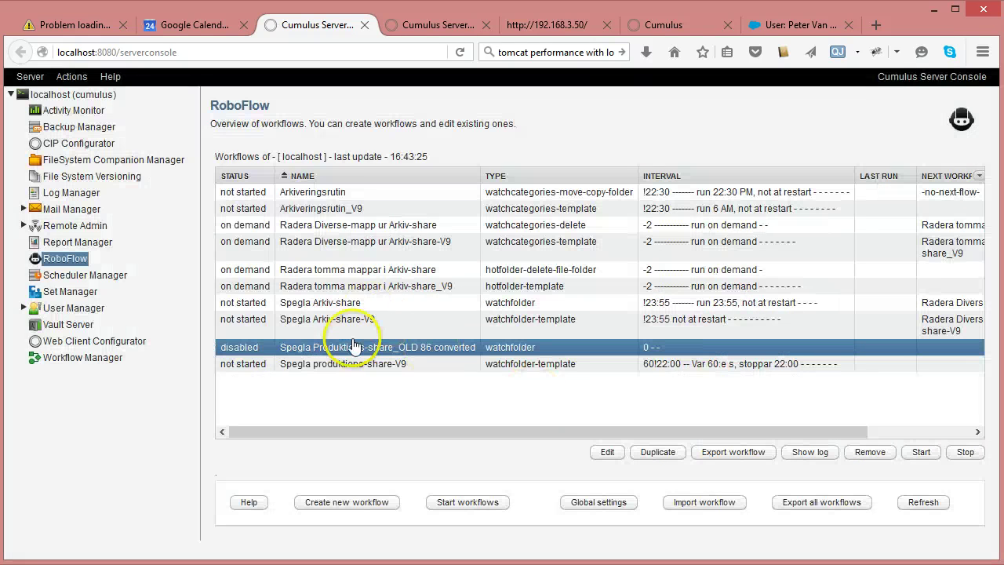
Step: Set the Delete empty category parameter of Spegla produktions-share-V9 to "always delete" and save the workflow settings
double_click(351, 365)
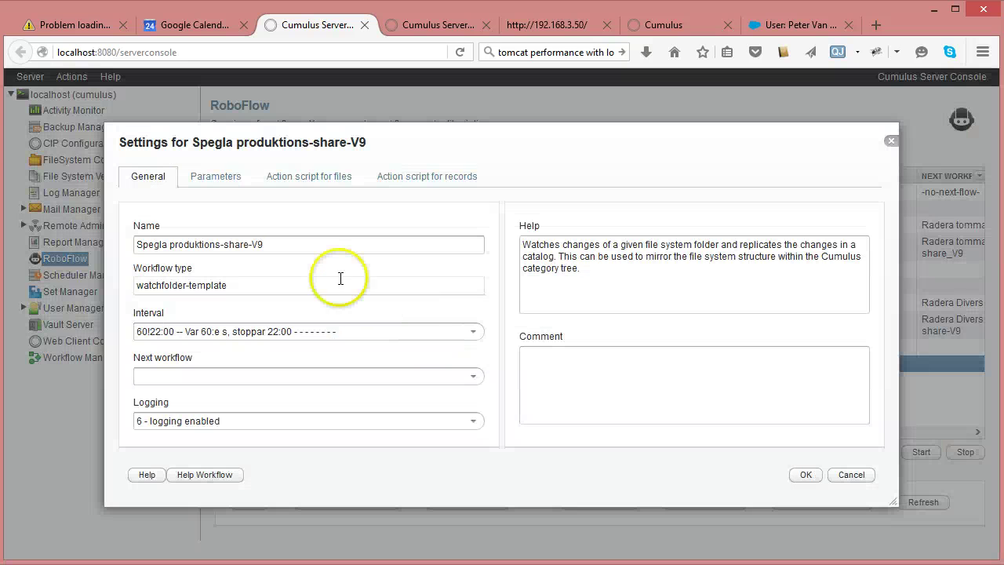
click(215, 176)
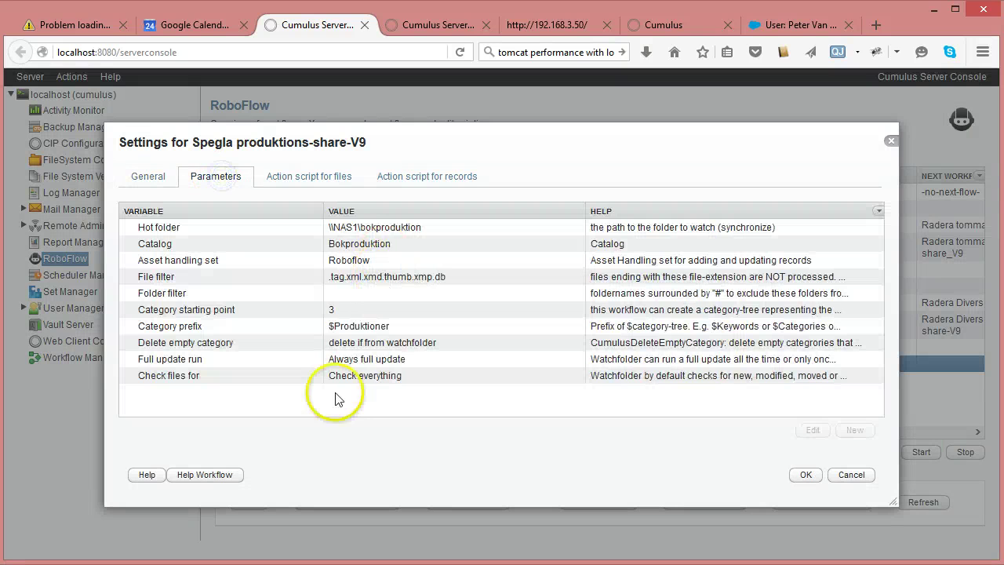
click(370, 343)
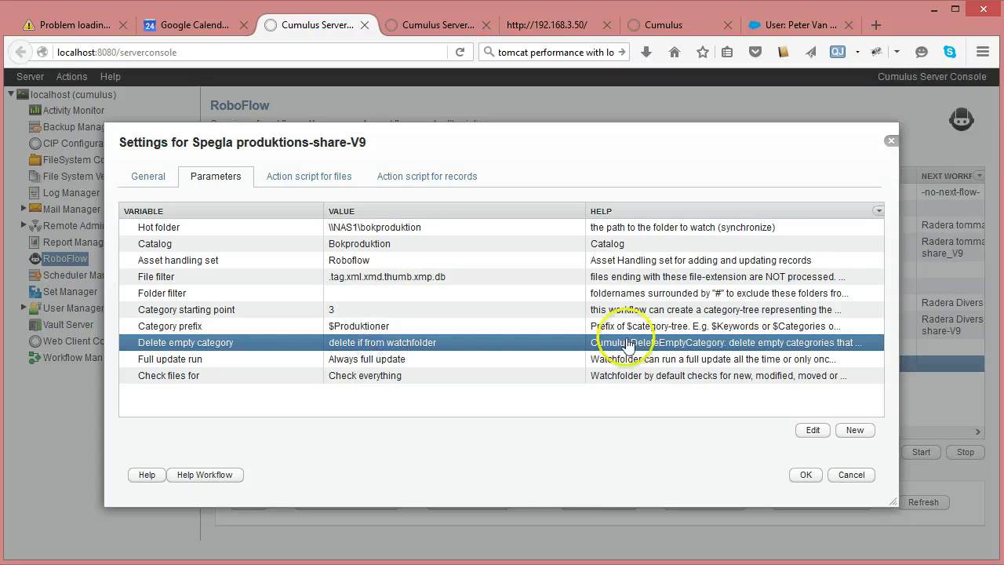
click(510, 326)
click(494, 343)
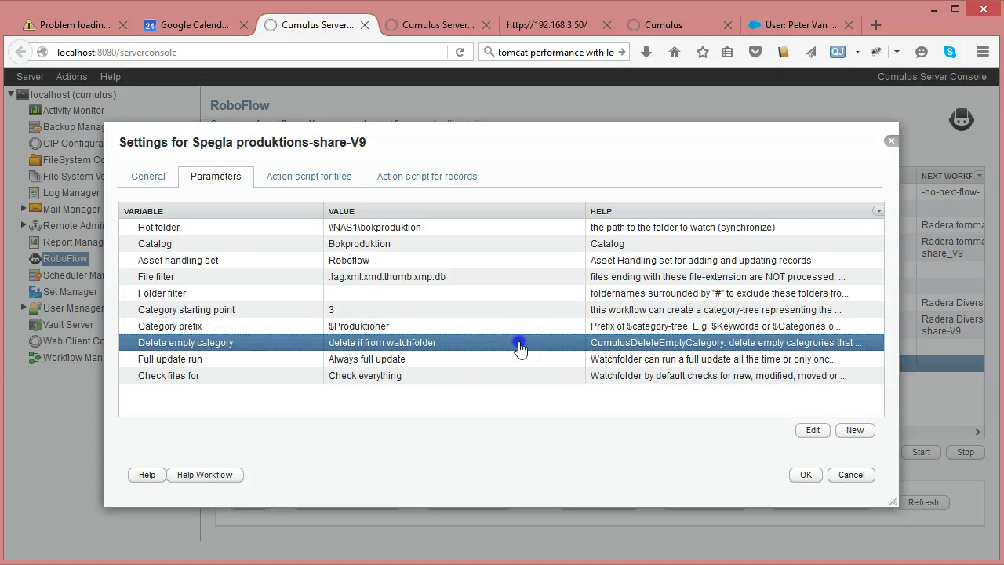
double_click(520, 343)
click(696, 287)
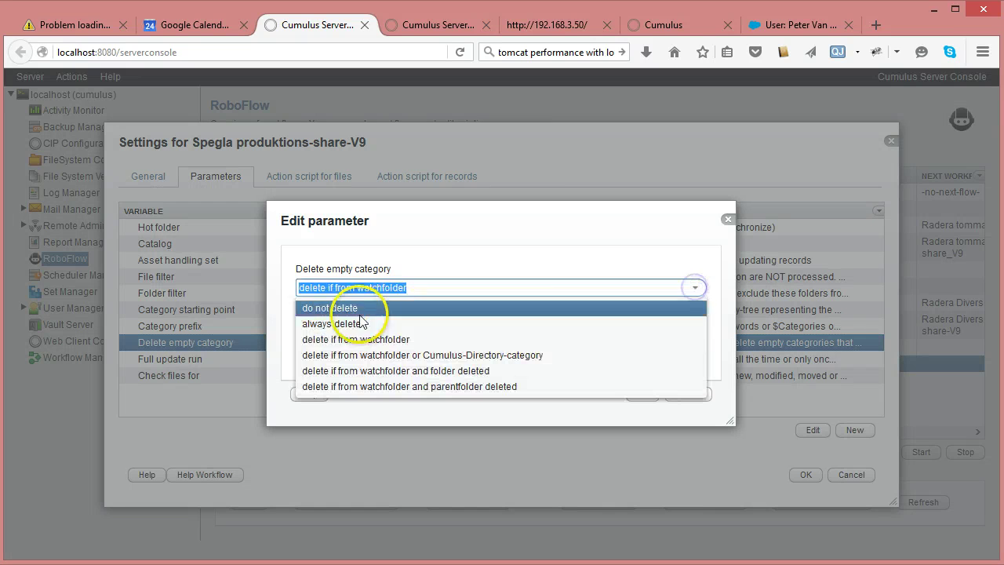
click(358, 324)
click(642, 397)
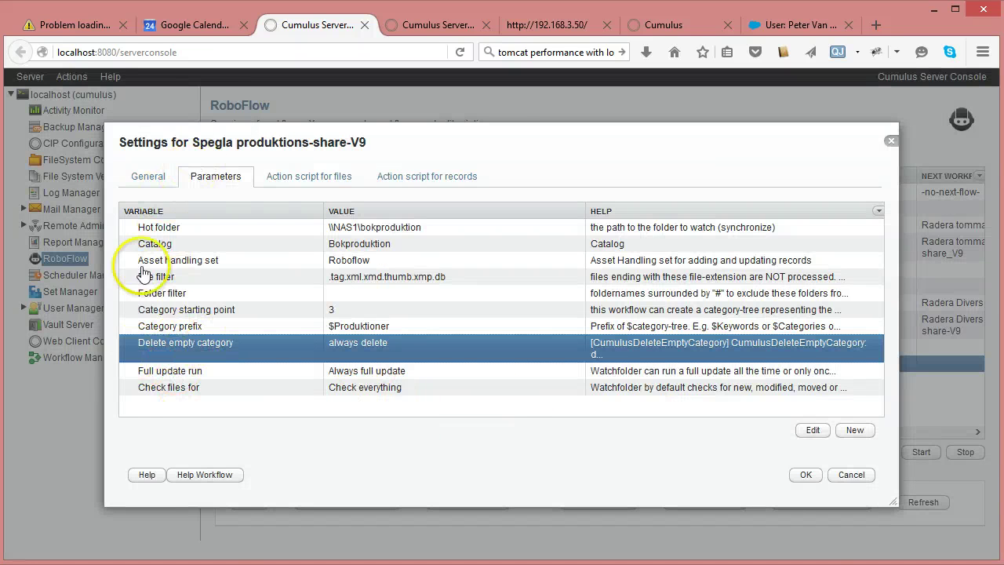
click(806, 475)
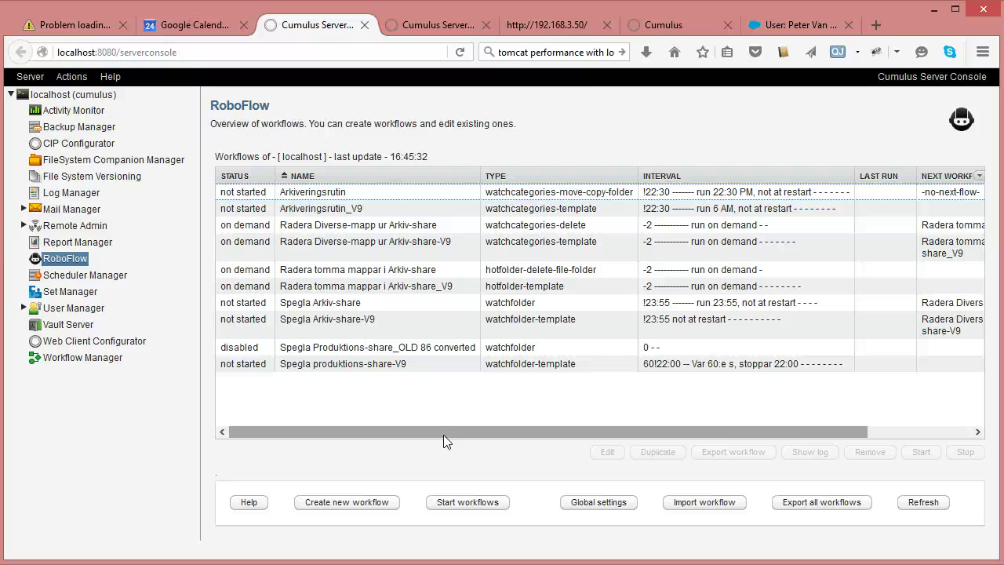
click(451, 398)
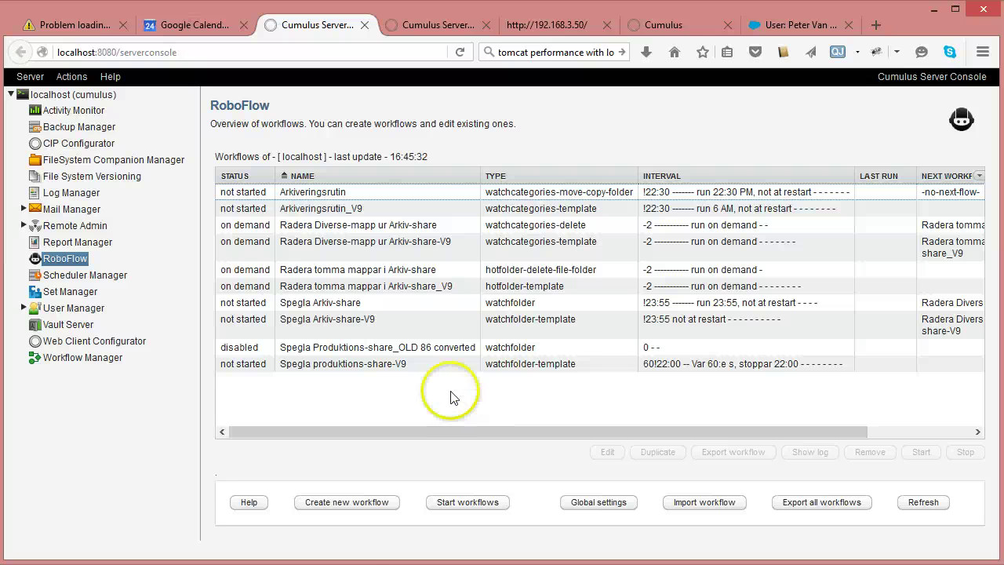